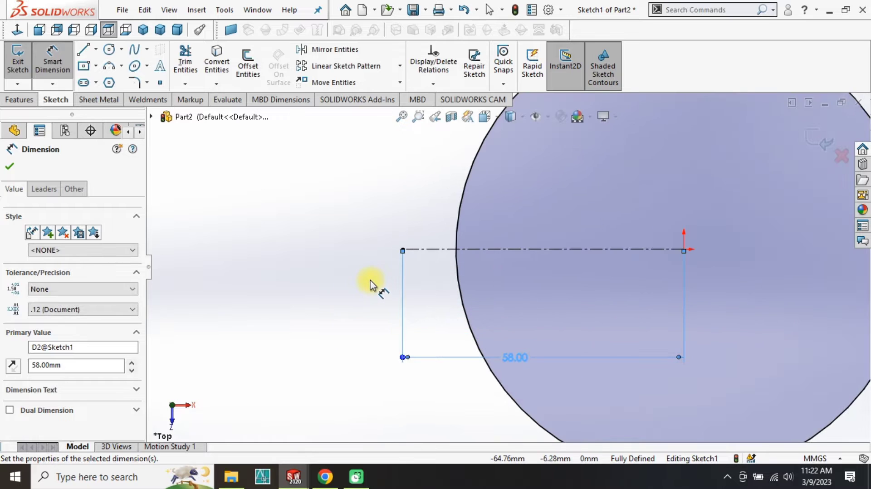
# Step: Draw a vertical line up from the centreline's free end and dimension it to 5 mm
pyautogui.press('l')
pyautogui.click(403, 248)
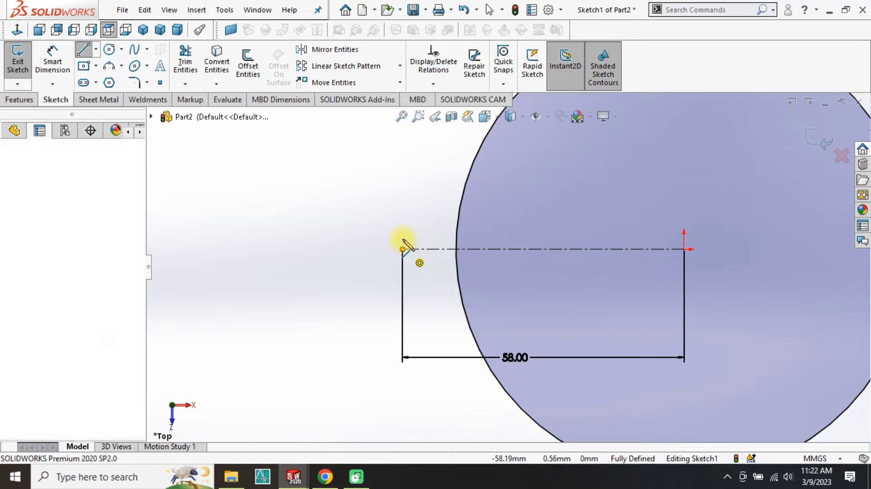
pyautogui.click(402, 231)
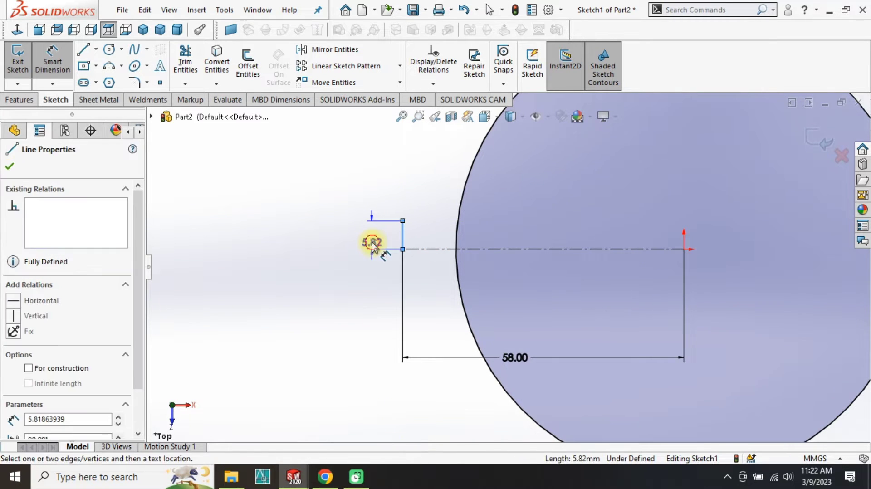
pyautogui.click(372, 243)
# Step: Sketch a stepped line chain from the circle's top point: about 25 mm to the left, 12 mm down and 20 mm to the left
pyautogui.scroll(3, 416, 194)
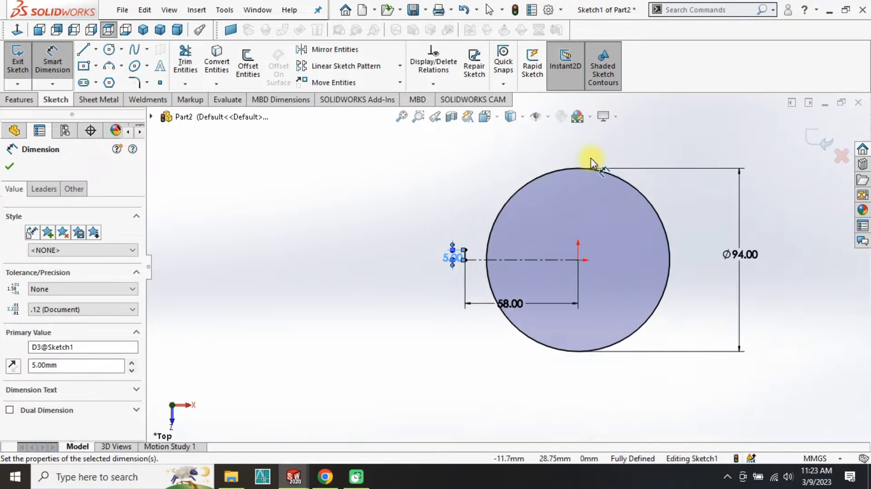
pyautogui.scroll(-5, 594, 165)
pyautogui.press('l')
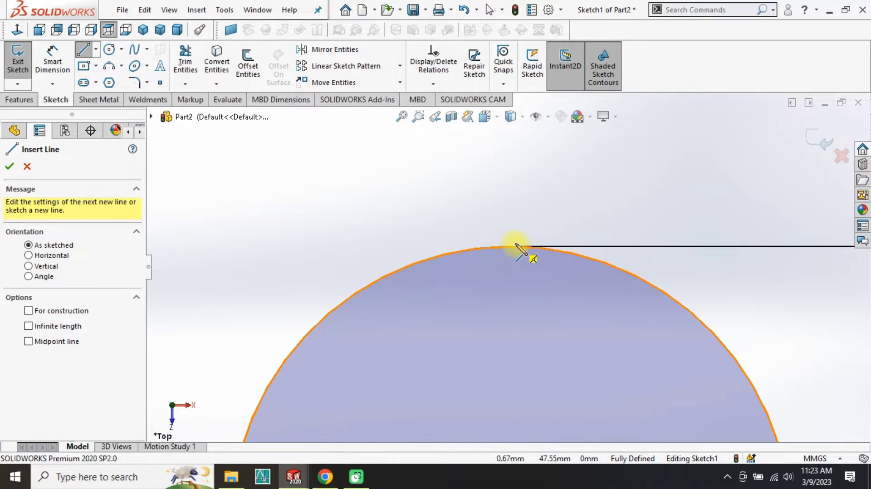
pyautogui.click(510, 247)
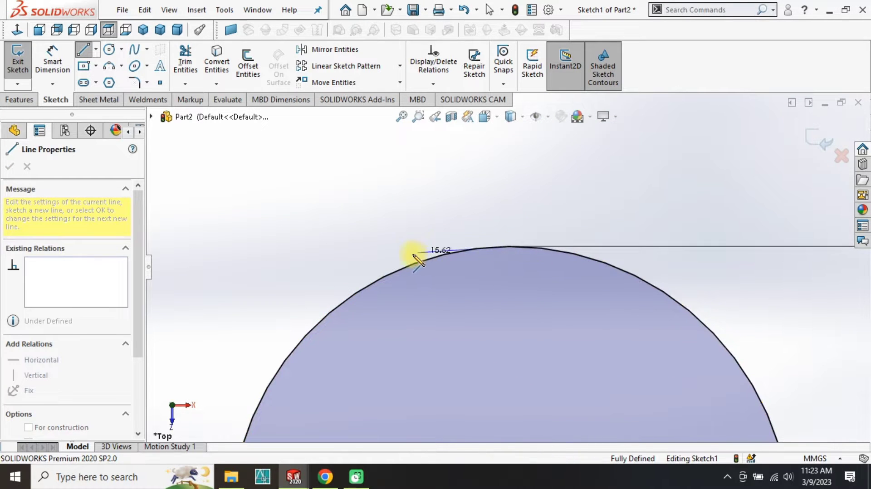
pyautogui.click(360, 247)
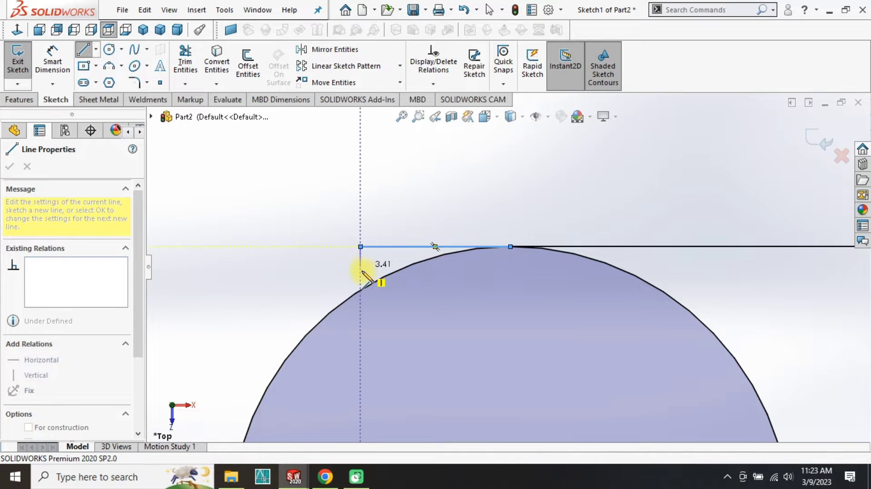
pyautogui.click(360, 320)
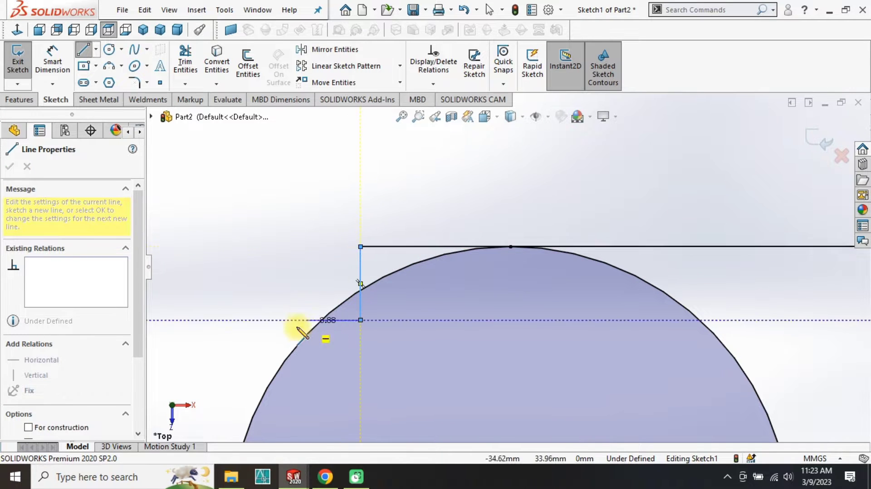
pyautogui.click(239, 320)
# Step: Dimension the lower horizontal line of the stepped chain to 15 mm
pyautogui.moveTo(230, 361); pyautogui.dragTo(253, 309, button='right')
pyautogui.click(265, 317)
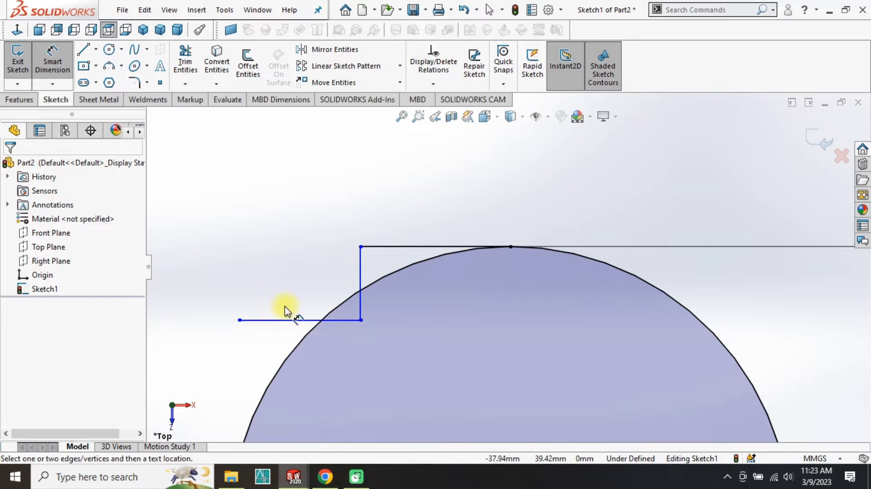
pyautogui.click(276, 320)
pyautogui.click(281, 344)
pyautogui.write('15')
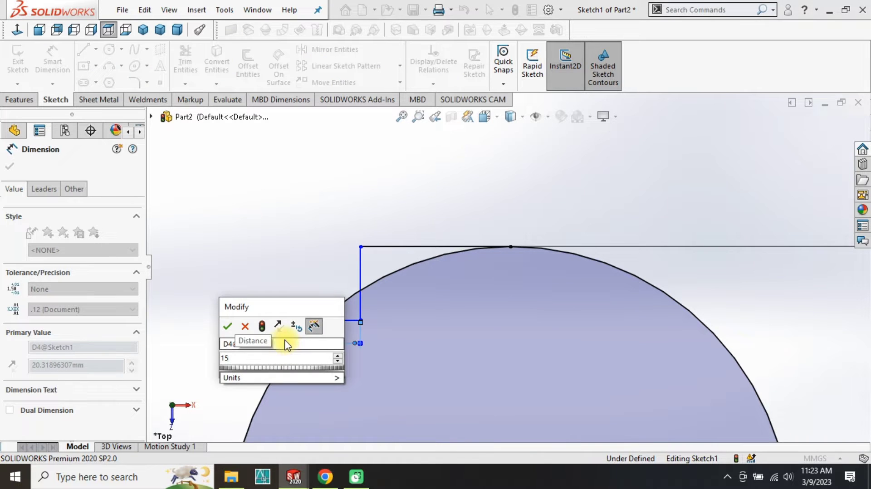
pyautogui.press('Return')
# Step: Dimension the stepped chain's vertical line to 10 mm and its top horizontal line to 14 mm
pyautogui.click(360, 274)
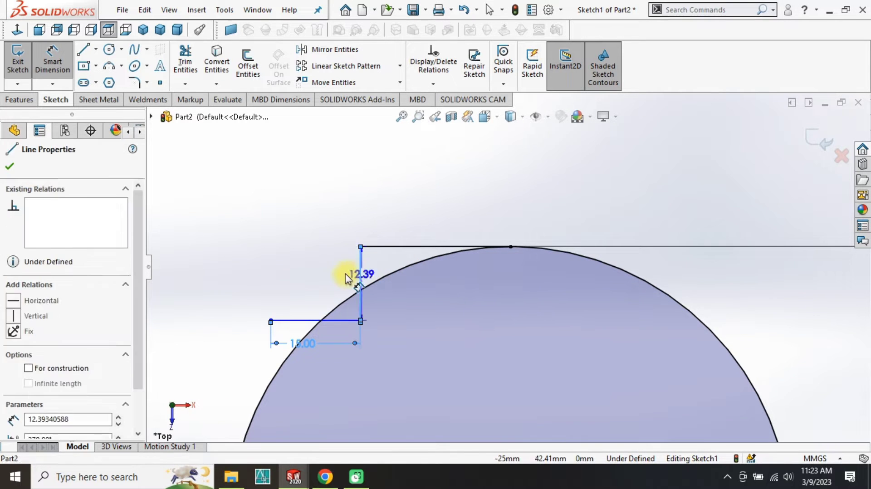
pyautogui.click(344, 278)
pyautogui.write('10')
pyautogui.press('Return')
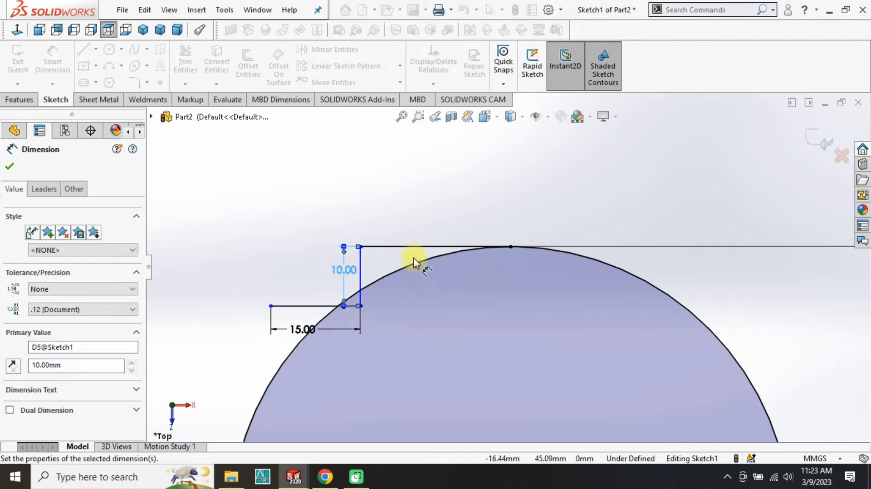
pyautogui.click(415, 249)
pyautogui.click(433, 225)
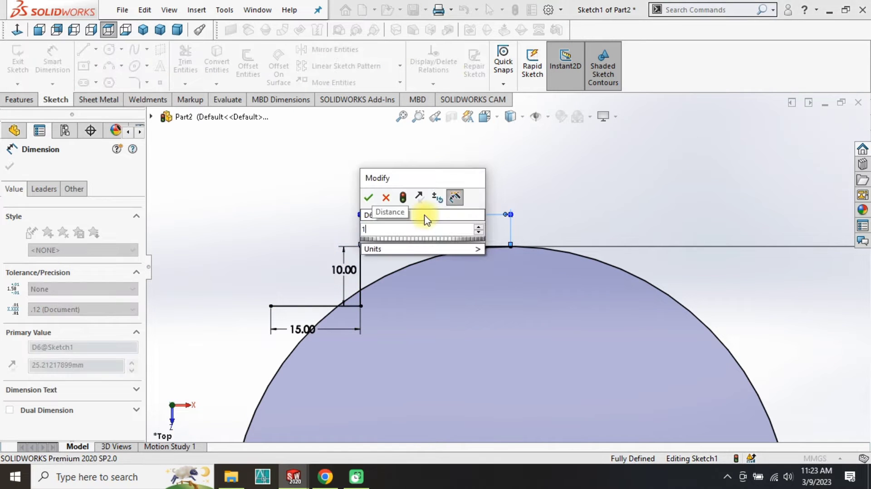
pyautogui.write('14')
pyautogui.press('Return')
# Step: Connect the free end of the 15 mm line to the upper end of the 5 mm line with a sloped line
pyautogui.scroll(3, 431, 292)
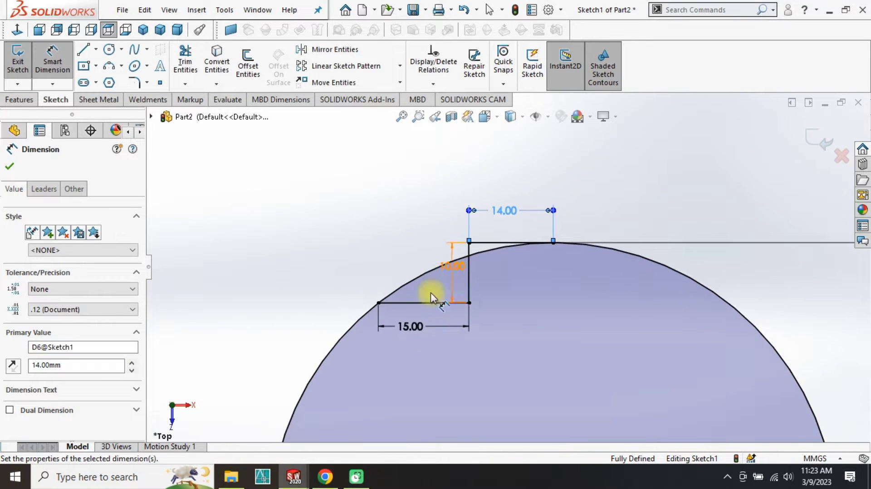
pyautogui.scroll(-2, 433, 312)
pyautogui.press('l')
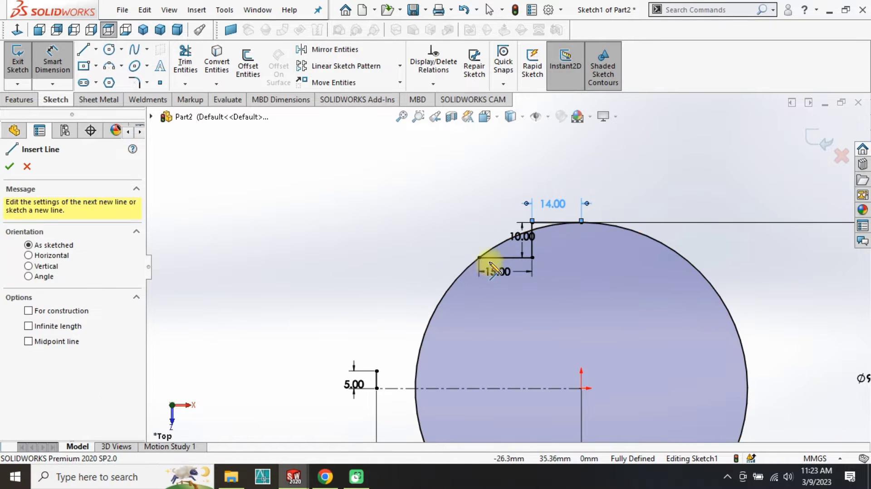
pyautogui.click(479, 257)
pyautogui.click(376, 370)
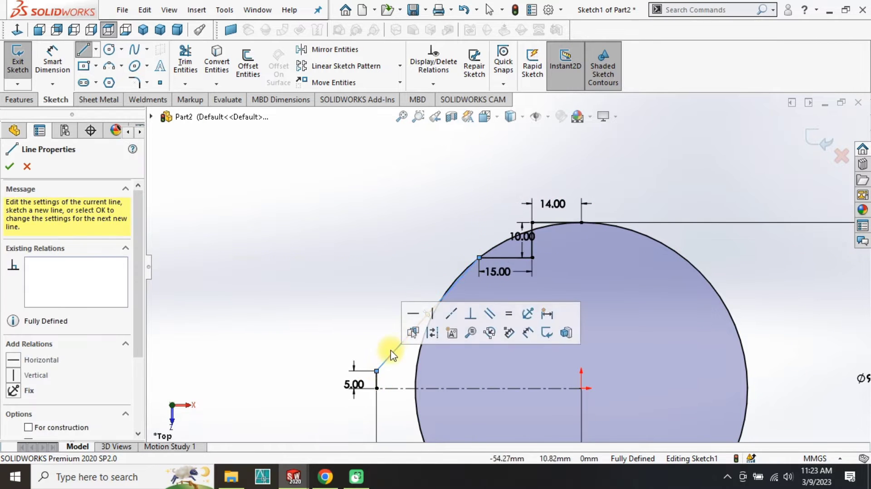
pyautogui.press('Escape')
# Step: Trim away the circle's upper-left portion between the centreline and the top tangent point
pyautogui.scroll(-3, 473, 283)
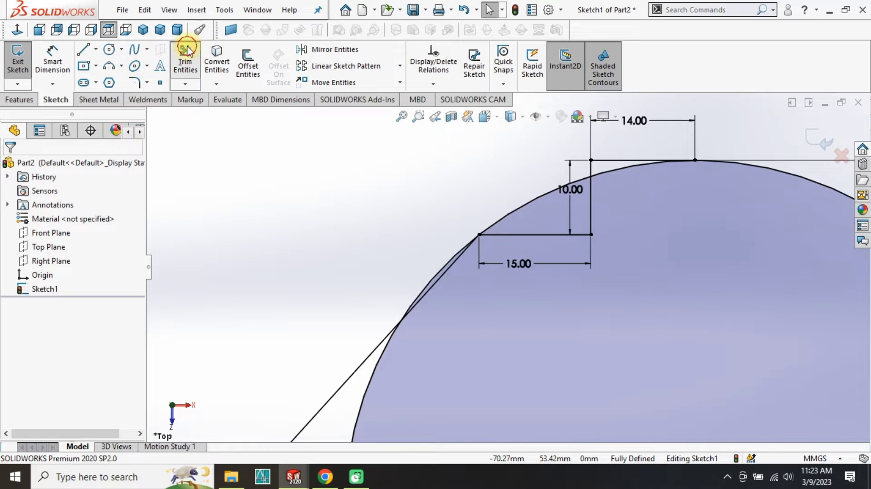
pyautogui.click(185, 61)
pyautogui.moveTo(416, 356); pyautogui.dragTo(365, 385)
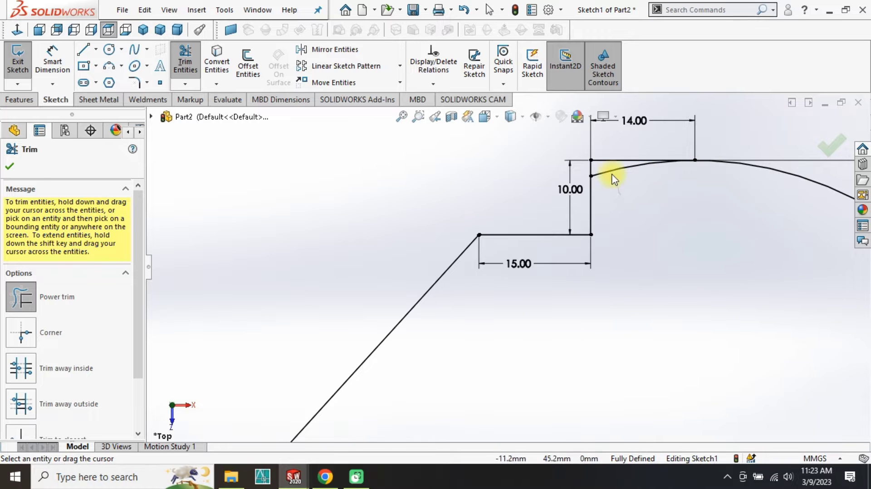
pyautogui.scroll(4, 610, 174)
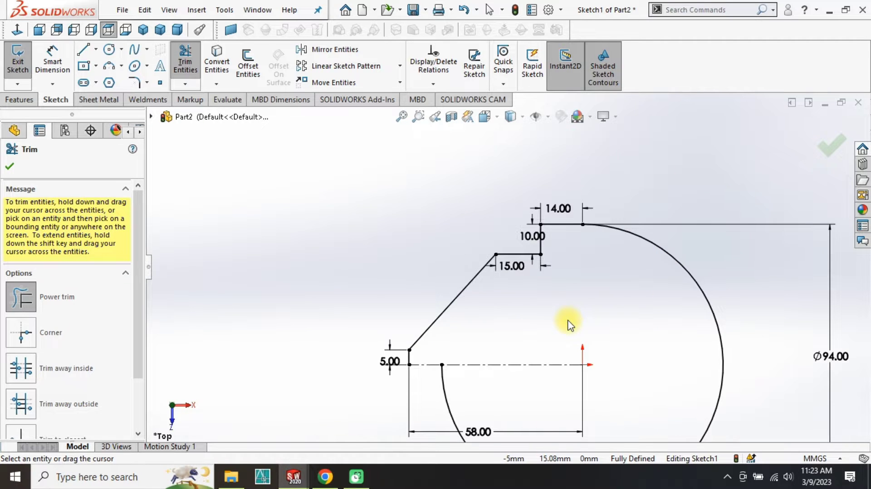
pyautogui.press('Escape')
# Step: Draw a horizontal line from the origin to the arc's right quadrant and convert it to construction geometry
pyautogui.press('f')
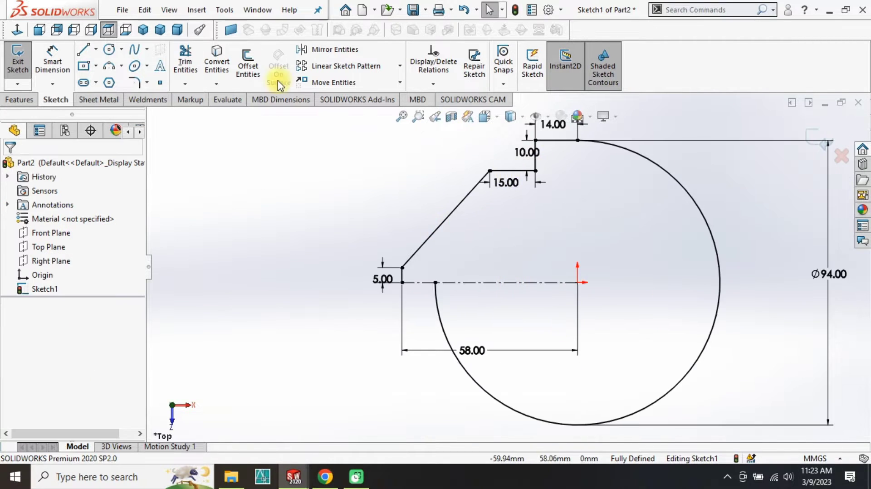
pyautogui.press('l')
pyautogui.click(576, 282)
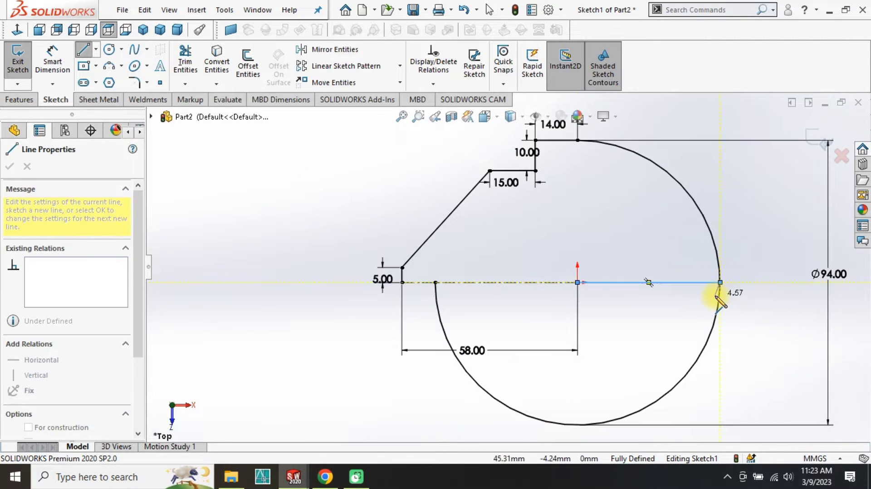
pyautogui.press('Escape')
pyautogui.click(682, 283)
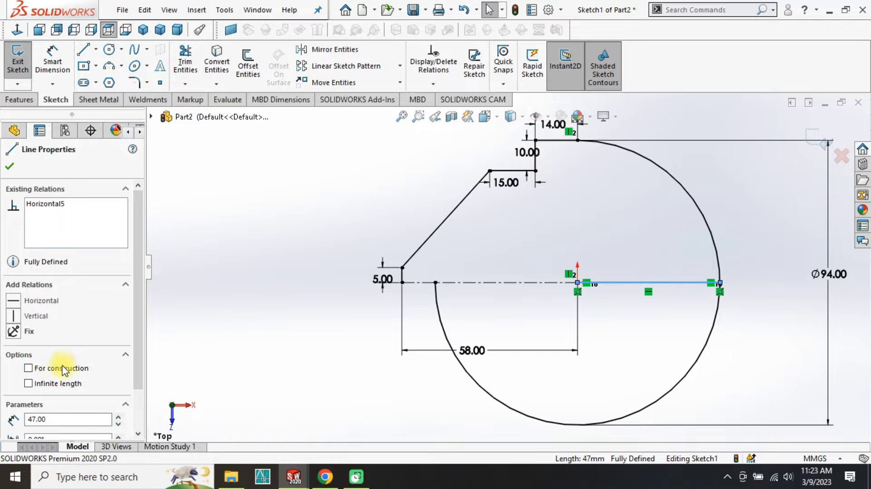
pyautogui.click(62, 366)
# Step: Trim away the circle's lower half below the horizontal construction lines
pyautogui.click(185, 63)
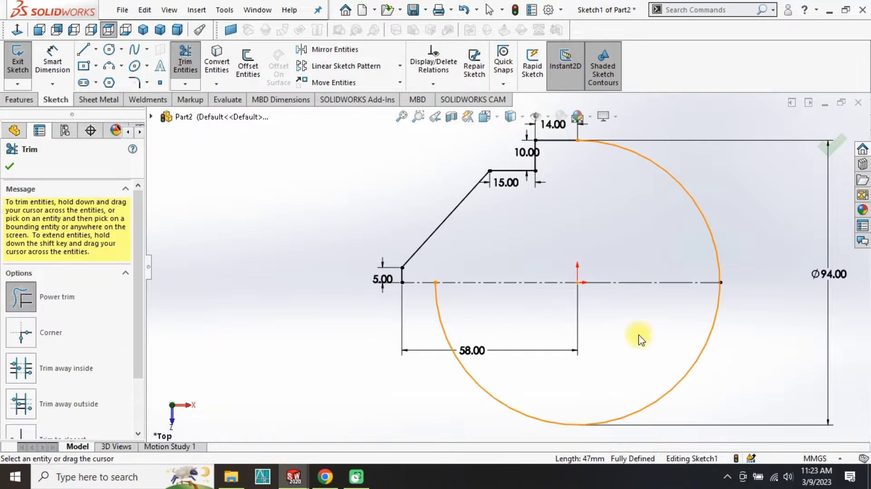
pyautogui.moveTo(638, 334); pyautogui.dragTo(736, 353)
pyautogui.press('Escape')
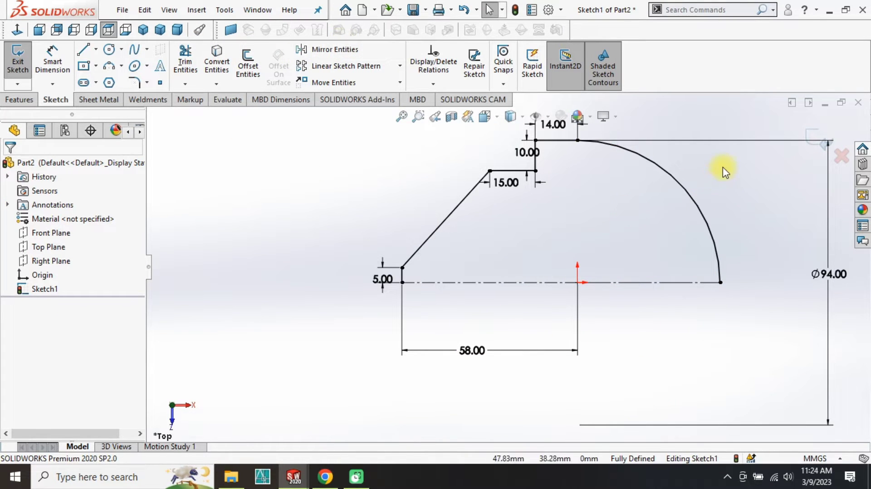
pyautogui.moveTo(723, 166); pyautogui.dragTo(560, 184)
pyautogui.scroll(3, 604, 190)
pyautogui.moveTo(625, 161); pyautogui.dragTo(399, 248)
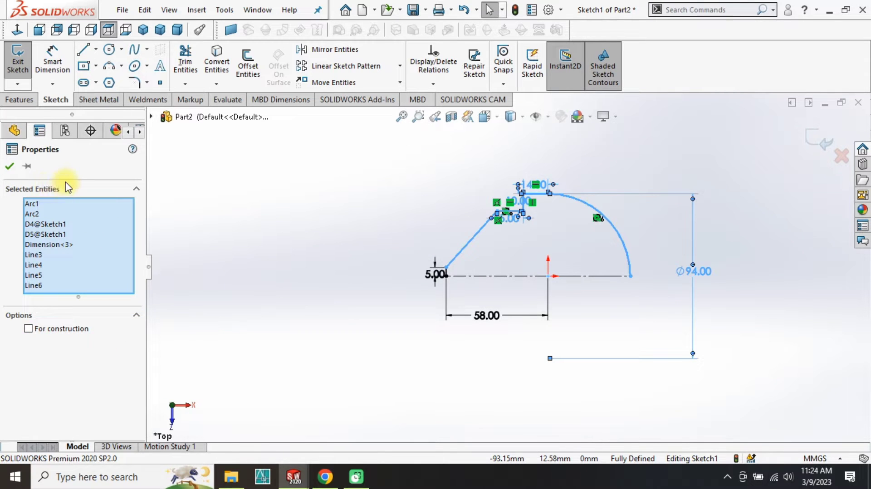
pyautogui.click(180, 142)
# Step: Mirror the stepped lines, sloped line and arc about the Front Plane, keeping the originals
pyautogui.click(350, 51)
pyautogui.moveTo(662, 151); pyautogui.dragTo(510, 244)
pyautogui.click(69, 374)
pyautogui.click(151, 117)
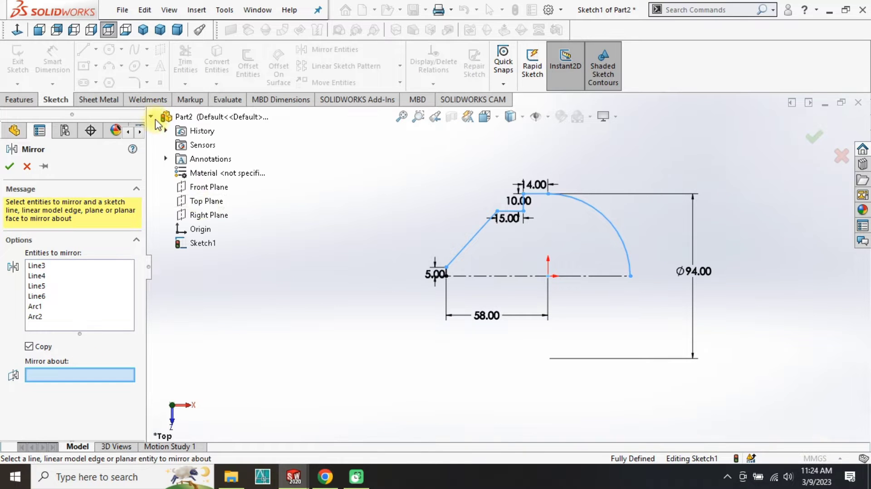
pyautogui.click(203, 188)
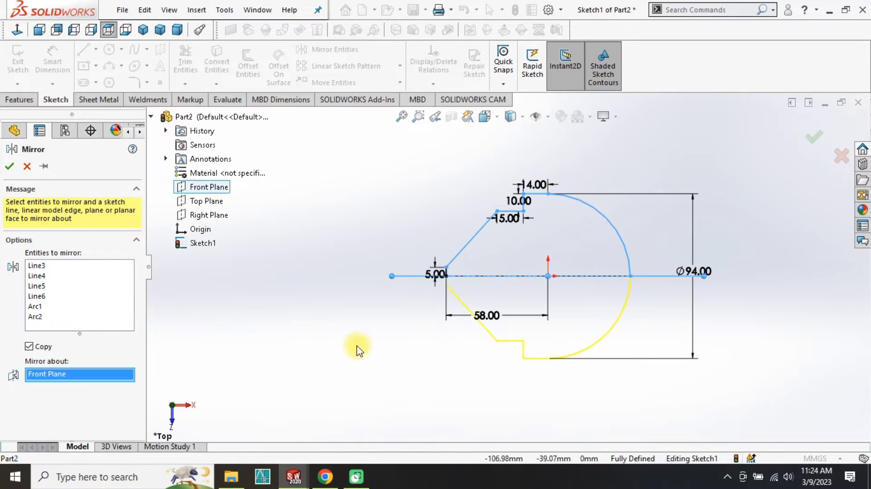
pyautogui.press('Return')
# Step: Close the profile with a vertical line from the mirrored sloped line's end up to the centreline's end
pyautogui.scroll(-10, 484, 287)
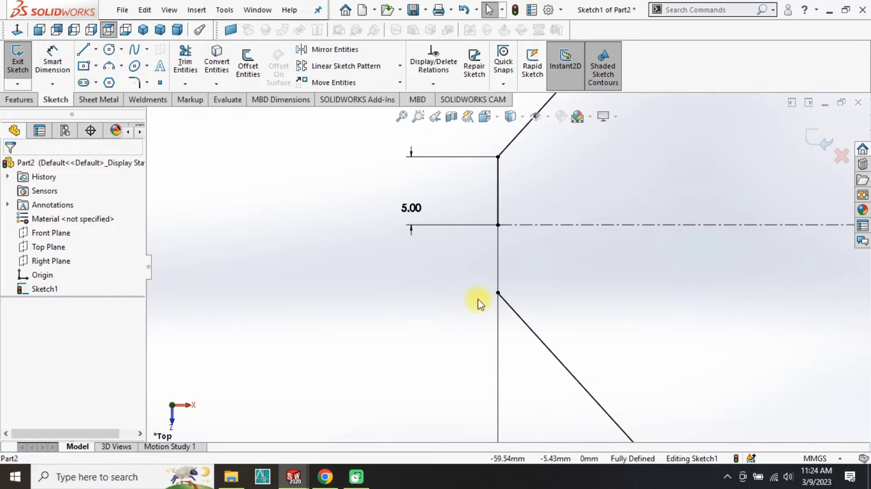
pyautogui.press('l')
pyautogui.click(498, 292)
pyautogui.click(498, 225)
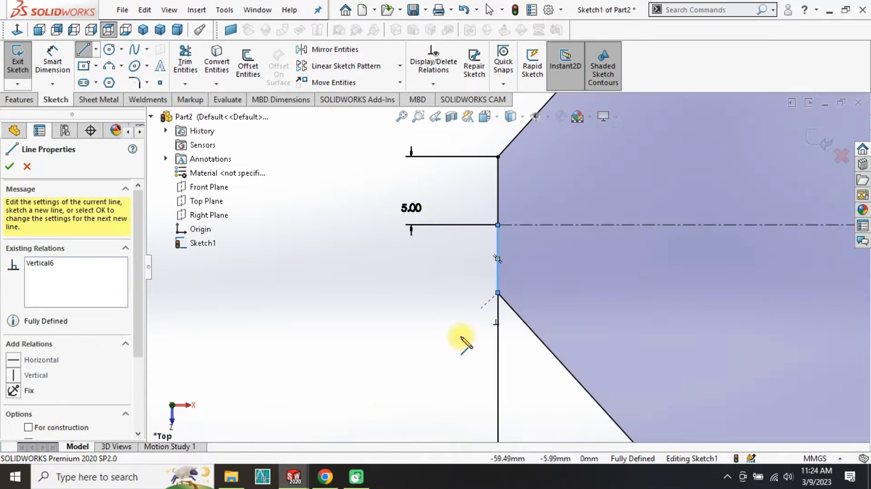
pyautogui.press('Escape')
# Step: Extrude the closed profile region as a blind boss with a depth of 10 mm
pyautogui.scroll(10, 534, 317)
pyautogui.scroll(-2, 651, 276)
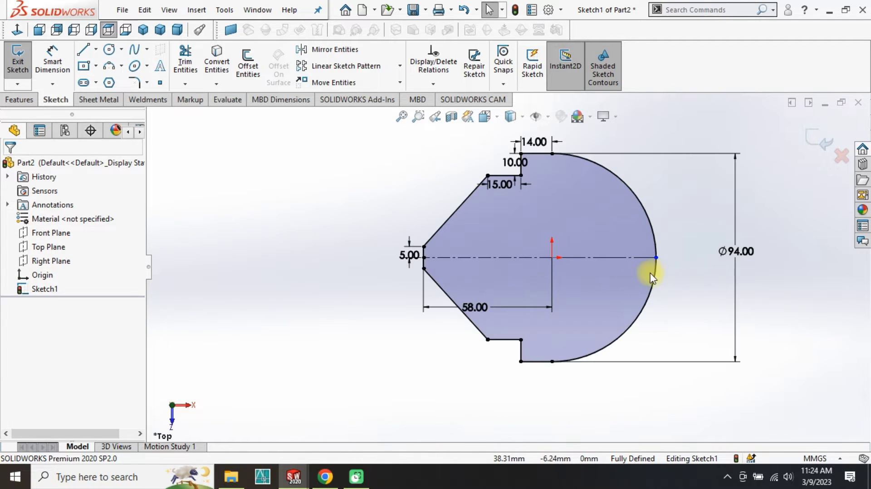
pyautogui.moveTo(531, 342)
pyautogui.mouseDown(button='middle')
pyautogui.moveTo(548, 257)
pyautogui.moveTo(238, 235)
pyautogui.mouseUp(button='middle')
pyautogui.click(159, 32)
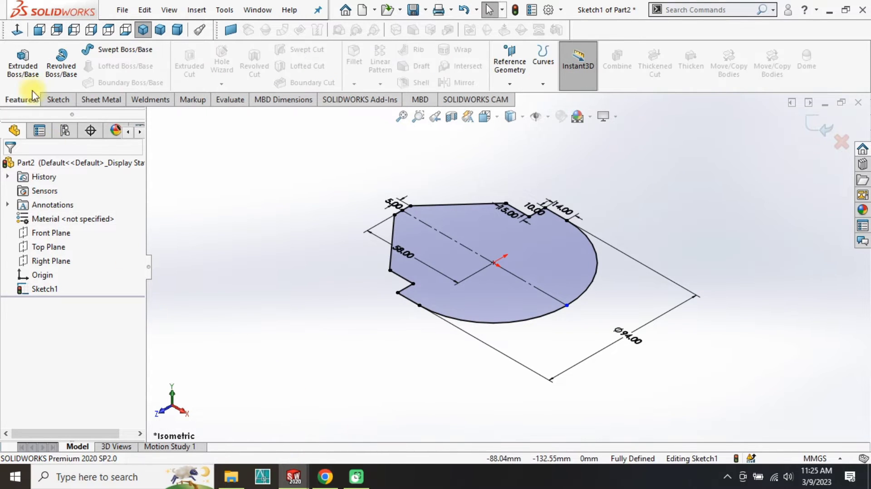
pyautogui.click(22, 64)
pyautogui.click(485, 298)
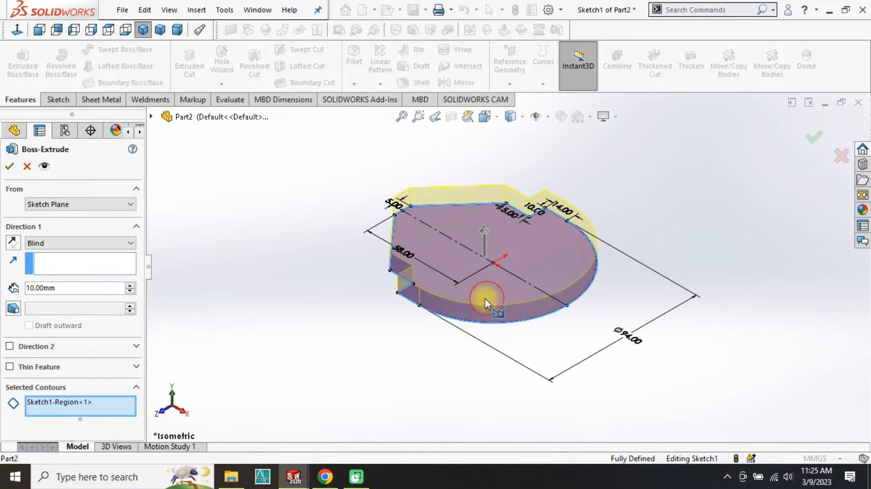
pyautogui.rightClick(280, 319)
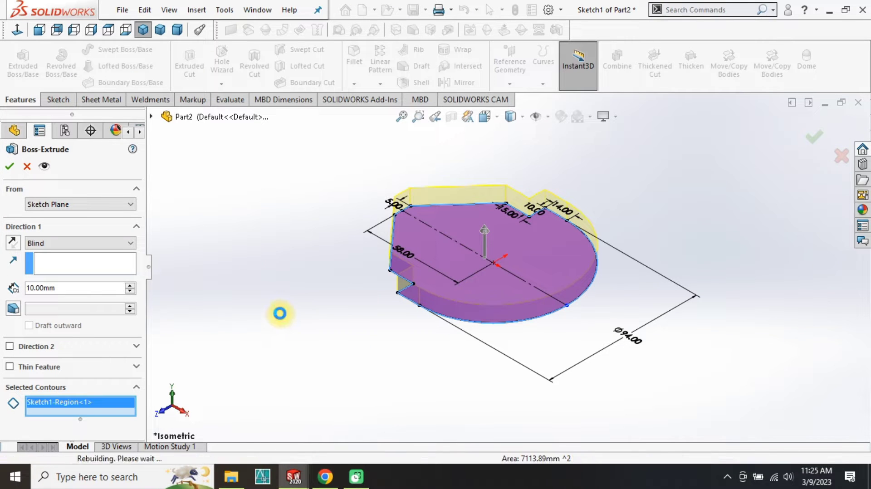
# Step: Edit the profile's boss extrusion and set its depth to 47 mm
pyautogui.click(57, 303)
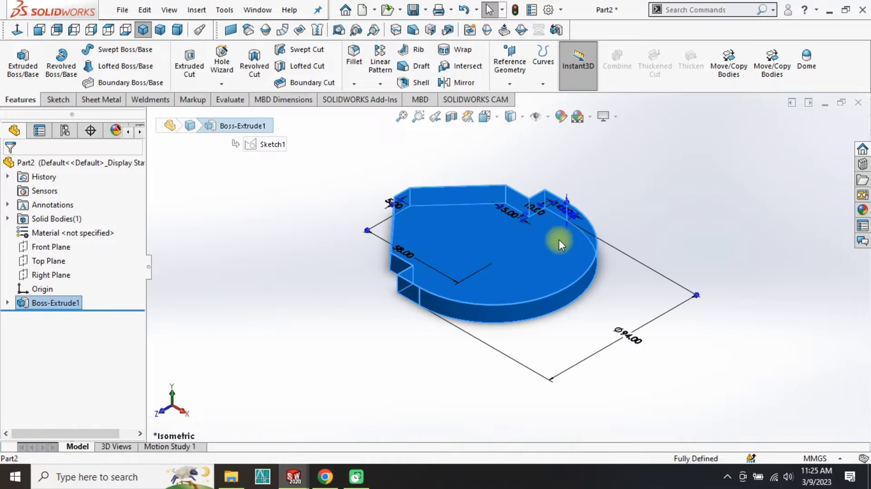
pyautogui.click(231, 239)
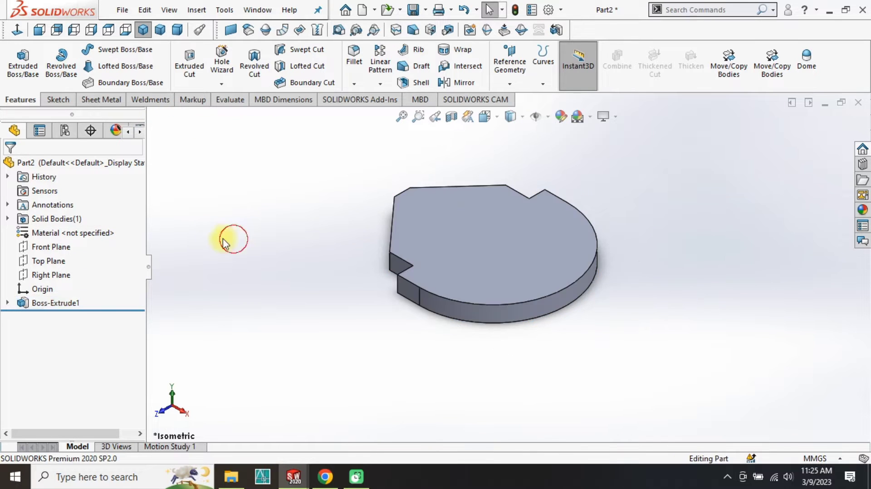
pyautogui.click(58, 303)
pyautogui.click(78, 268)
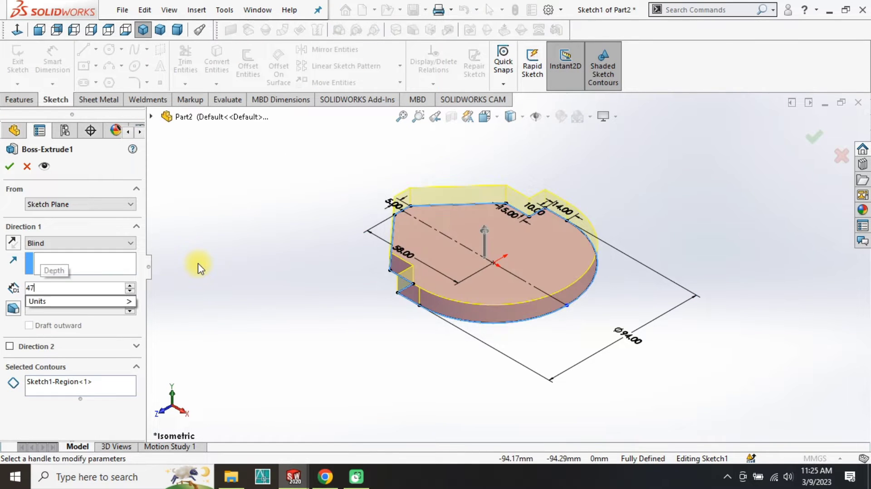
pyautogui.press('Return')
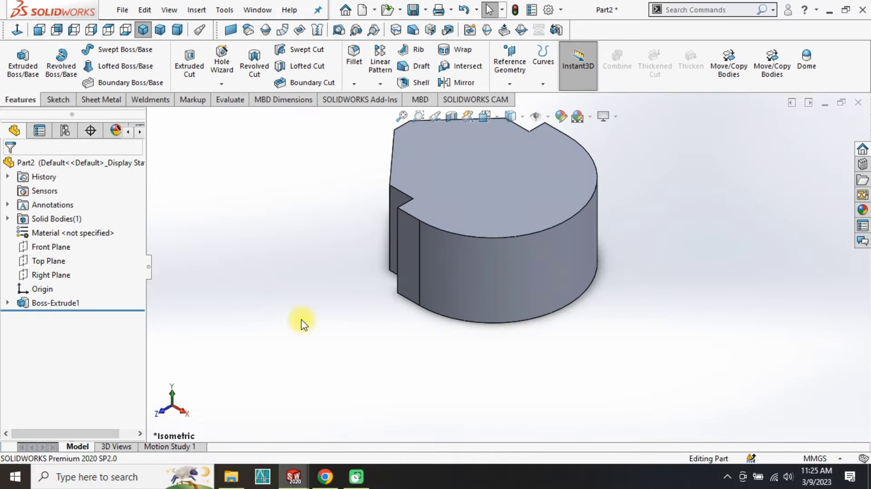
# Step: Fillet the inner vertical edges of both side notches with a 5 mm radius
pyautogui.moveTo(344, 174); pyautogui.dragTo(416, 290, button='middle')
pyautogui.scroll(-2, 416, 290)
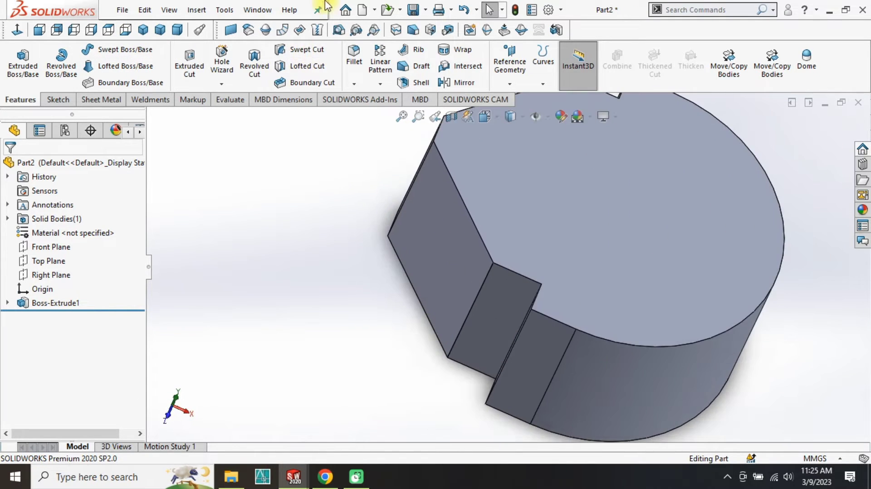
pyautogui.moveTo(534, 329); pyautogui.dragTo(535, 272, button='middle')
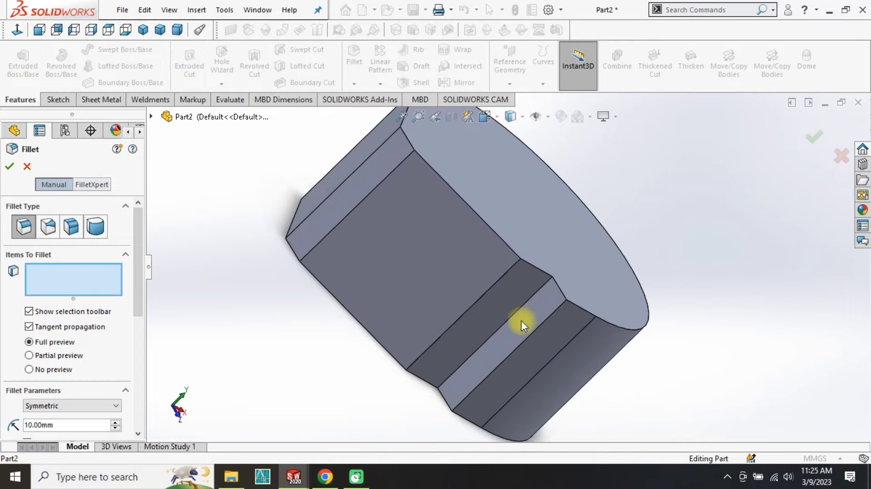
pyautogui.click(541, 296)
pyautogui.moveTo(515, 311); pyautogui.dragTo(370, 324, button='middle')
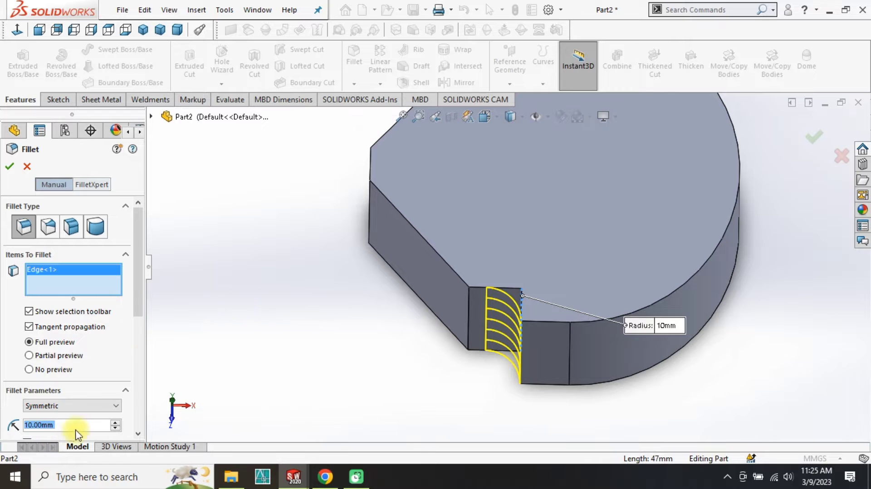
pyautogui.write('5')
pyautogui.moveTo(238, 305); pyautogui.dragTo(390, 378, button='middle')
pyautogui.moveTo(214, 157); pyautogui.dragTo(305, 343, button='middle')
pyautogui.press('Return')
pyautogui.moveTo(507, 303); pyautogui.dragTo(592, 208, button='middle')
pyautogui.click(142, 33)
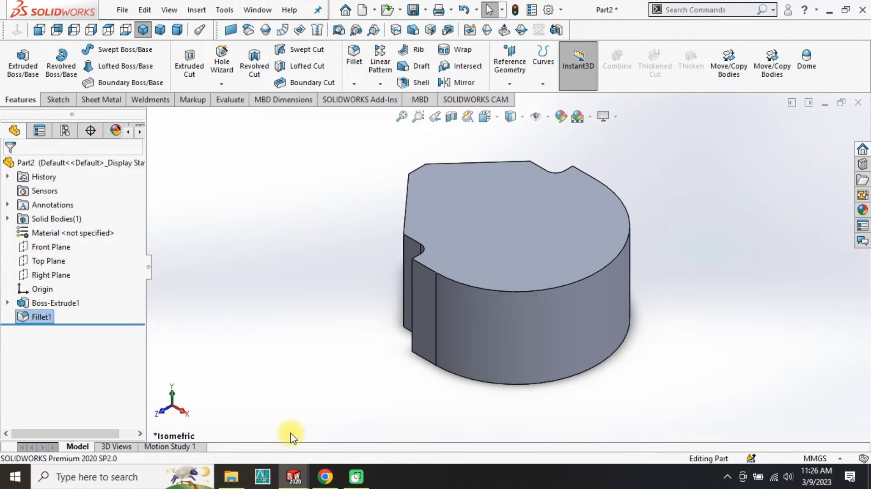
# Step: On the part's top face, sketch a circle about 33 mm in diameter centred on the origin
pyautogui.click(548, 217)
pyautogui.click(549, 206)
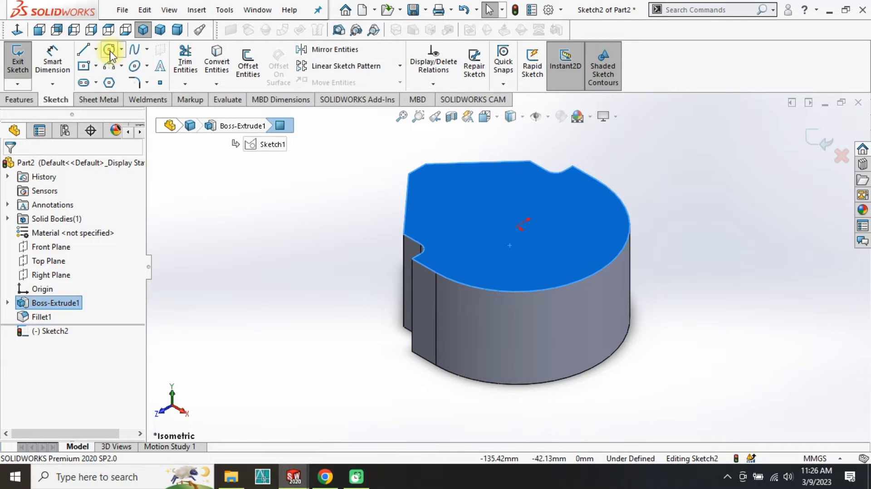
pyautogui.click(109, 49)
pyautogui.click(515, 226)
pyautogui.click(484, 239)
# Step: Dimension the circle's diameter and set it to 67 mm
pyautogui.moveTo(330, 305); pyautogui.dragTo(349, 253, button='right')
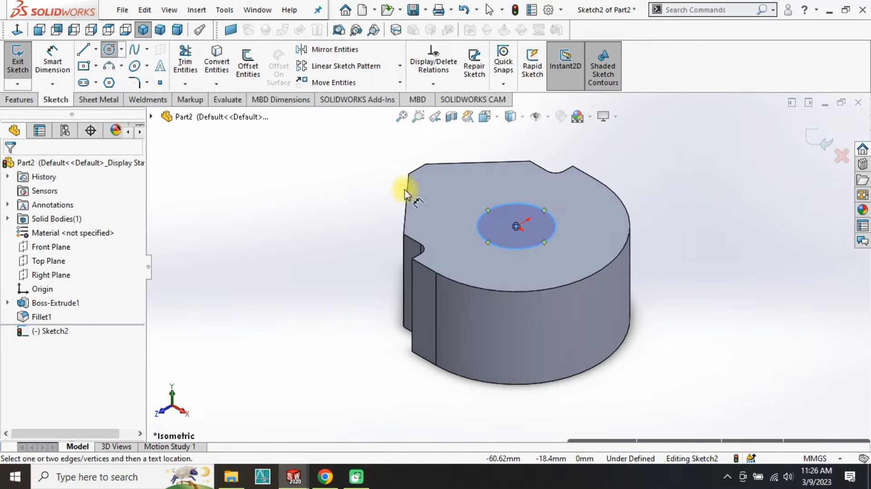
pyautogui.click(482, 216)
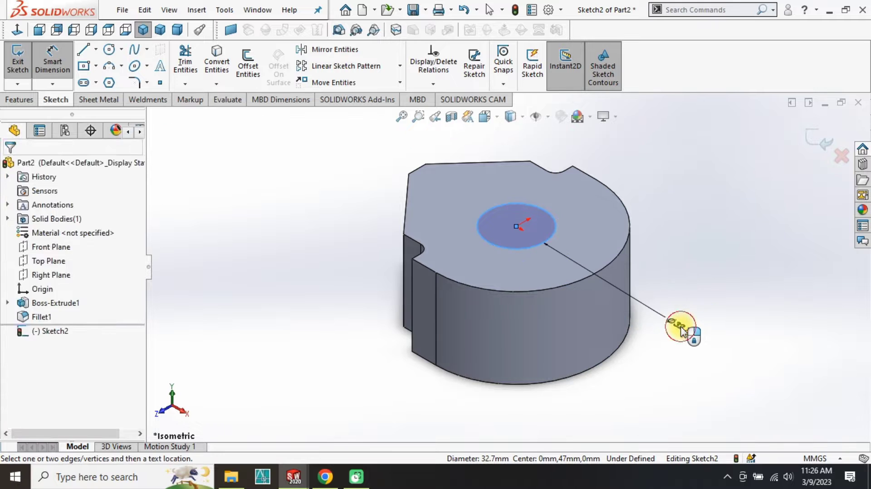
pyautogui.click(679, 324)
pyautogui.write('67')
pyautogui.press('Return')
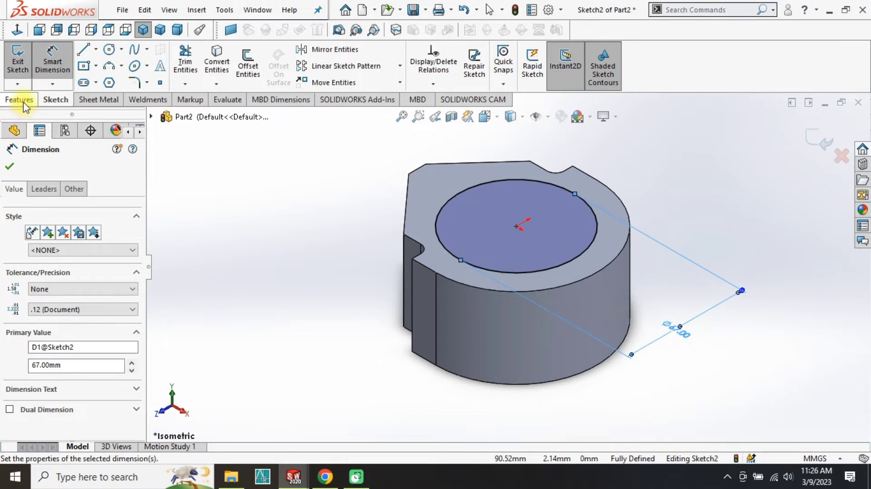
# Step: Cut the circle into the body as a blind pocket 28 mm deep
pyautogui.click(19, 99)
pyautogui.click(189, 68)
pyautogui.write('2')
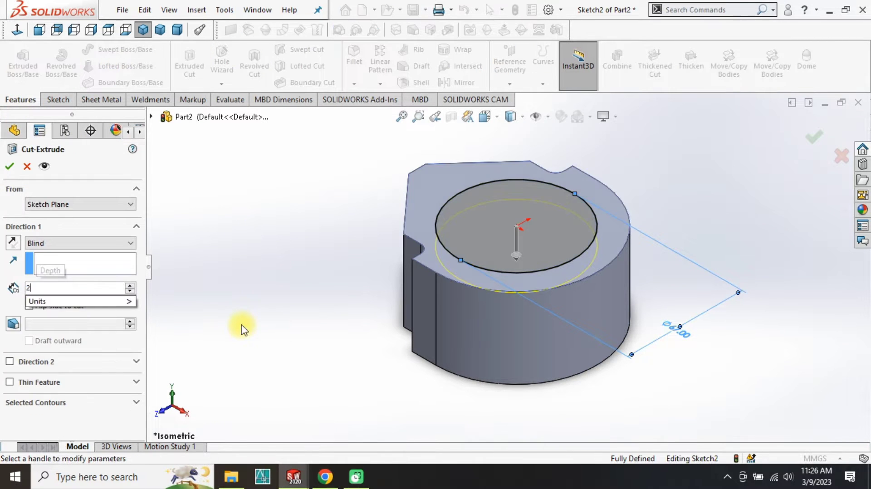
pyautogui.write('8')
pyautogui.press('Return')
pyautogui.press('Return')
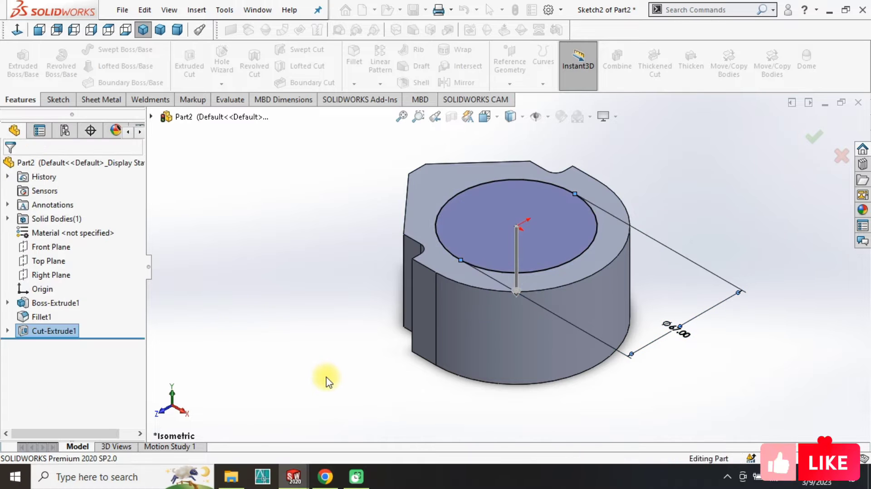
pyautogui.click(320, 391)
pyautogui.moveTo(393, 380); pyautogui.dragTo(466, 335, button='middle')
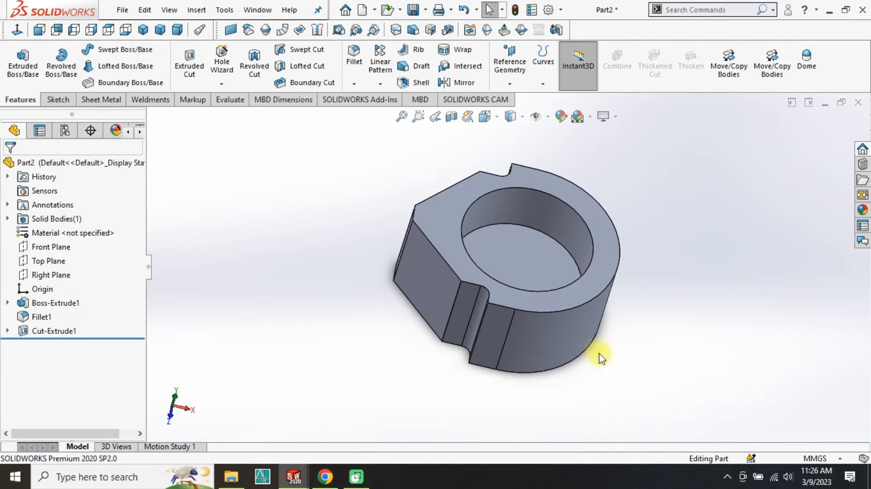
pyautogui.click(143, 29)
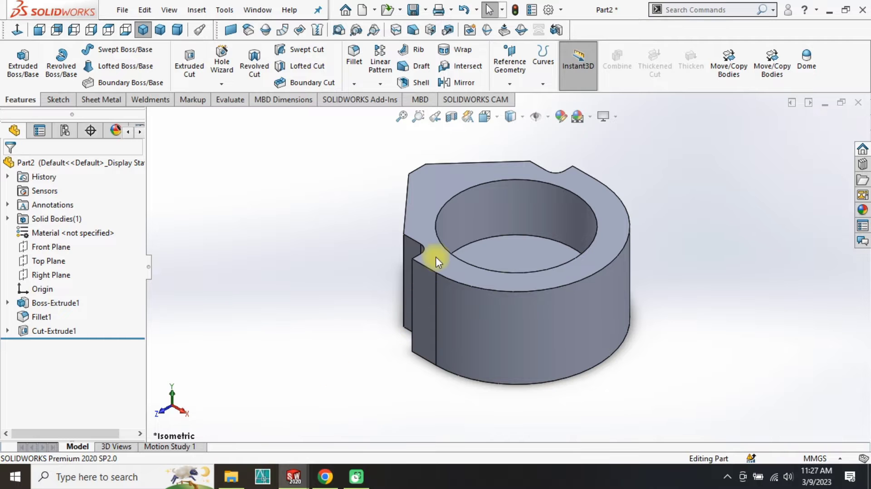
pyautogui.click(450, 263)
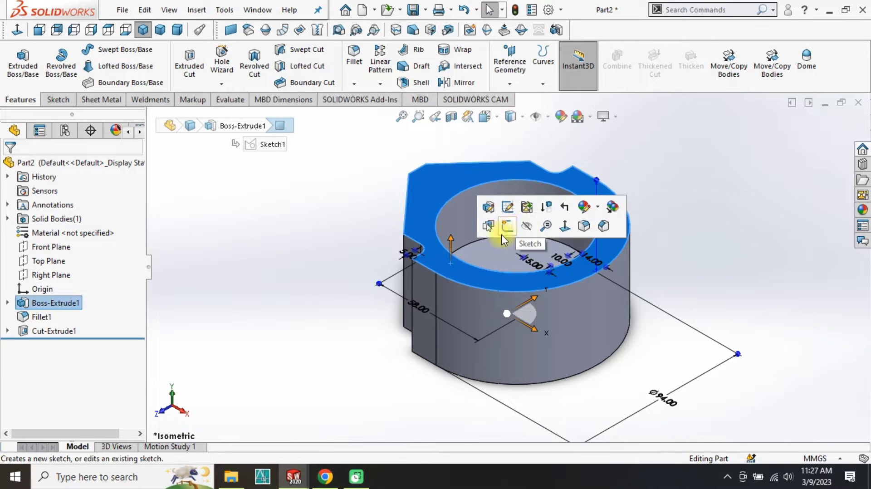
pyautogui.click(313, 267)
pyautogui.click(445, 265)
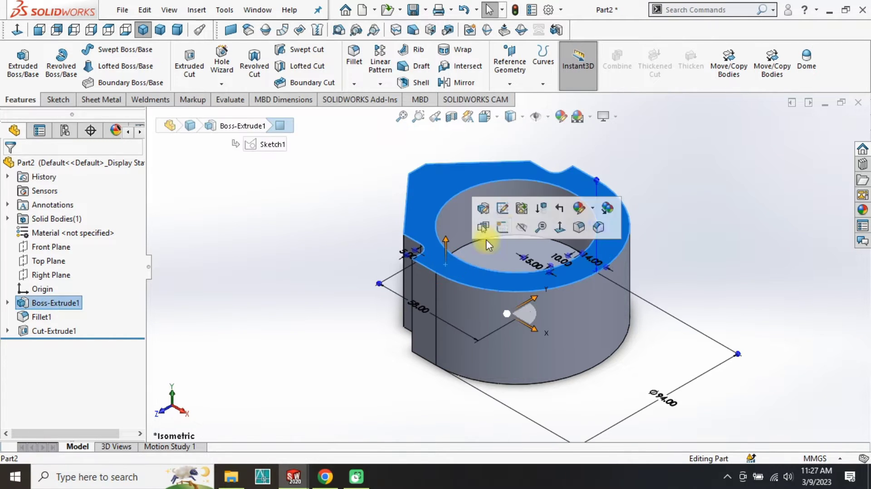
pyautogui.click(501, 229)
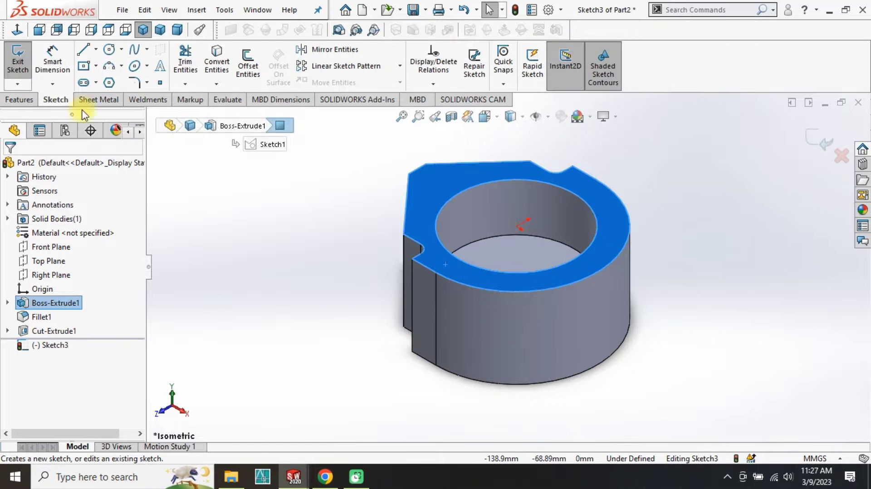
pyautogui.click(274, 332)
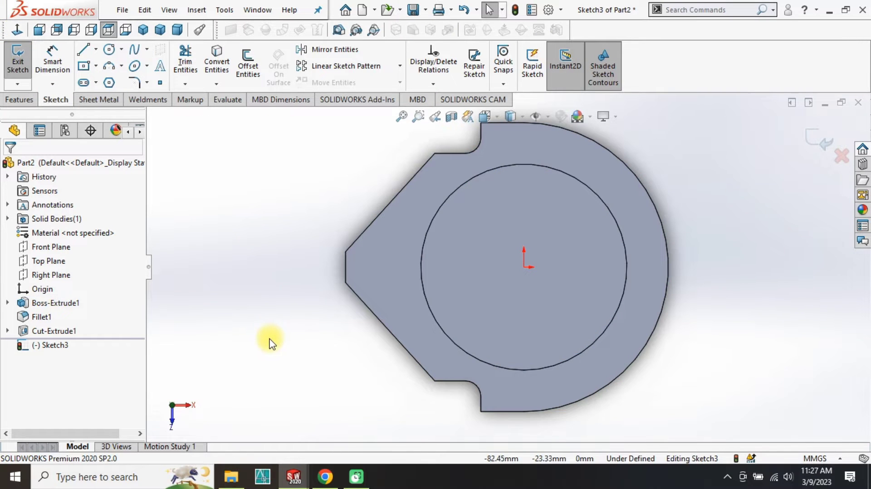
pyautogui.scroll(1, 293, 362)
pyautogui.click(83, 67)
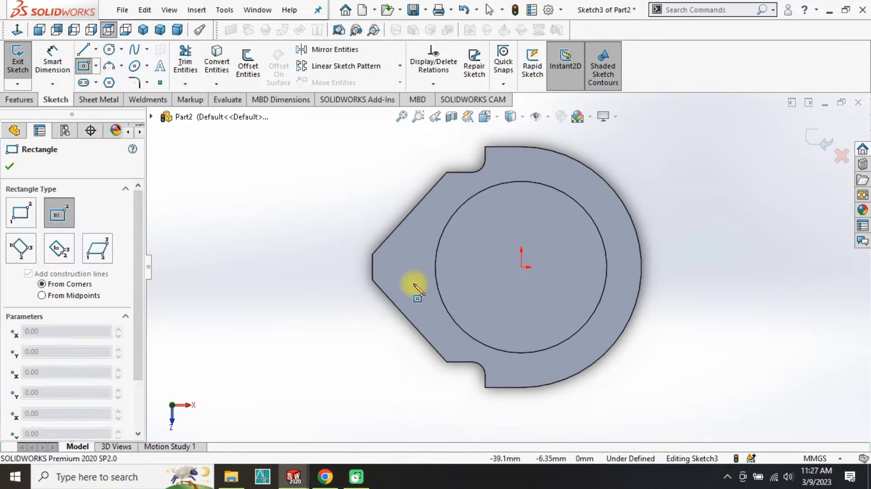
pyautogui.moveTo(521, 267); pyautogui.dragTo(559, 394)
pyautogui.press('Escape')
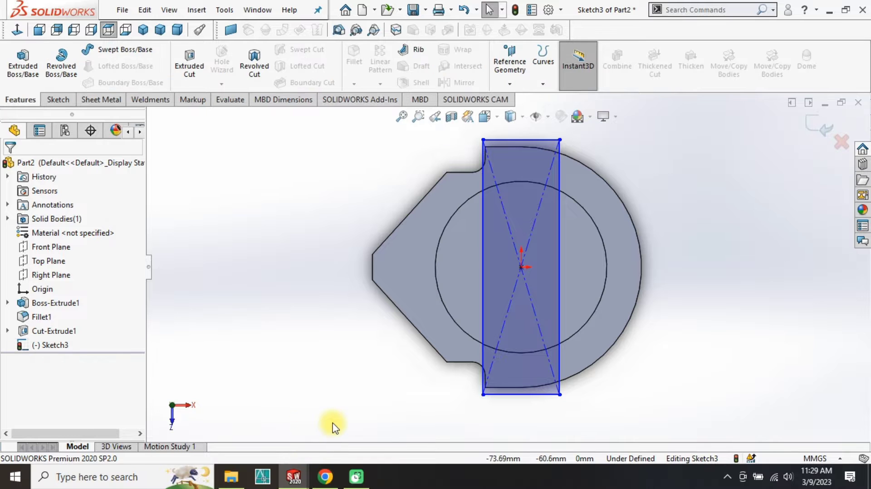
pyautogui.click(498, 275)
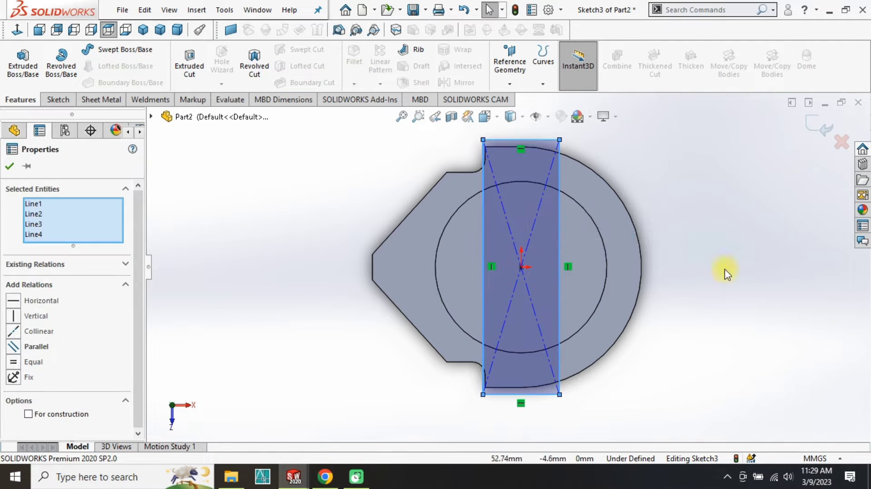
pyautogui.click(842, 147)
# Step: On the part's bottom face, sketch an origin-centred rectangle about 17 mm wide, extending slightly past both notched sides
pyautogui.moveTo(424, 269)
pyautogui.mouseDown(button='middle')
pyautogui.moveTo(557, 252)
pyautogui.moveTo(535, 243)
pyautogui.mouseUp(button='middle')
pyautogui.click(532, 240)
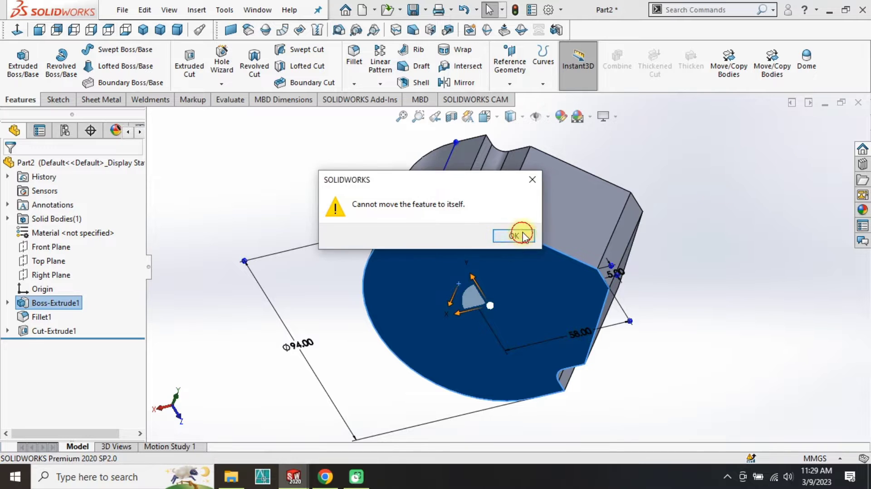
pyautogui.click(510, 236)
pyautogui.click(278, 200)
pyautogui.click(378, 280)
pyautogui.click(428, 245)
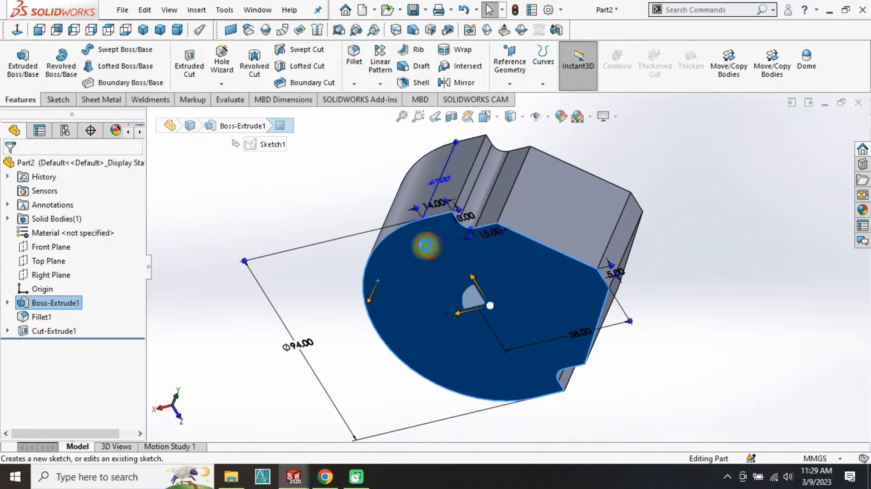
pyautogui.click(90, 66)
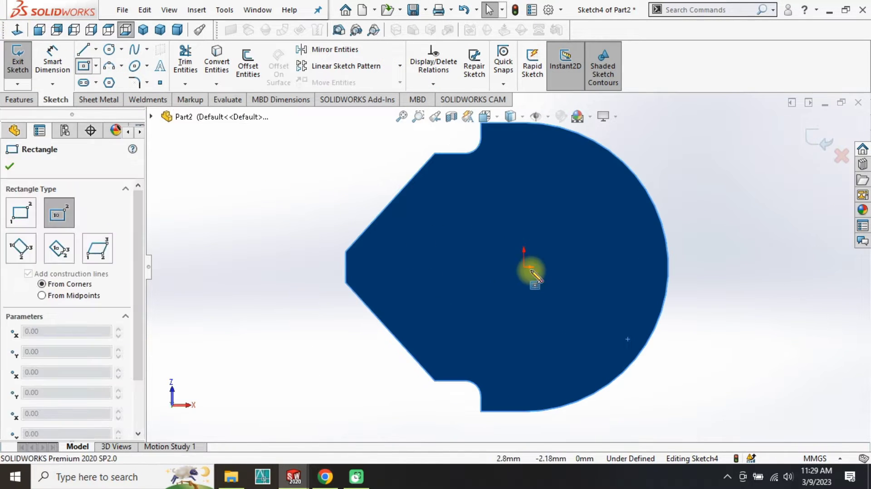
pyautogui.click(524, 266)
pyautogui.click(550, 420)
# Step: Dimension the rectangle's short side and set it to 20 mm
pyautogui.moveTo(598, 409); pyautogui.dragTo(599, 311, button='right')
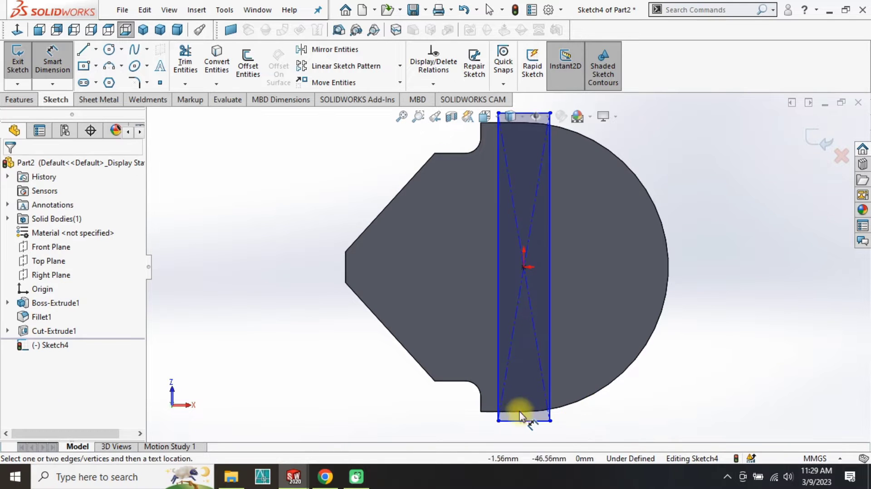
pyautogui.click(517, 420)
pyautogui.click(535, 432)
pyautogui.write('20')
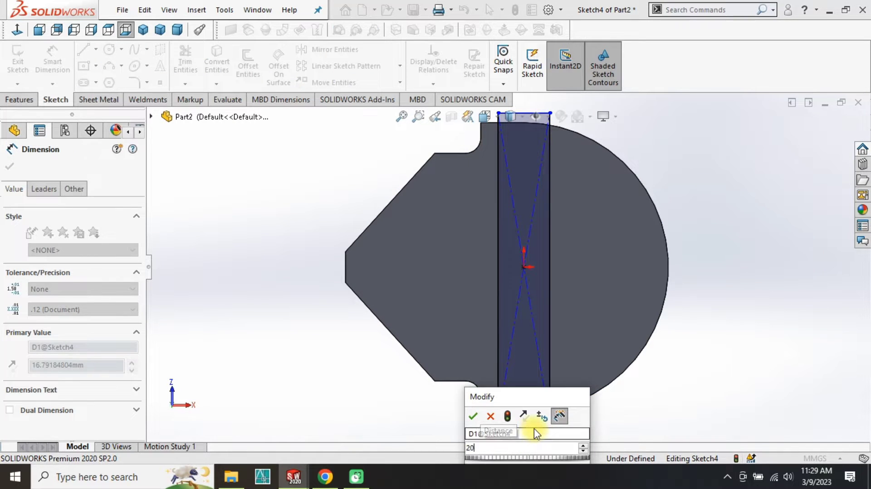
pyautogui.press('Return')
# Step: Extrude-cut the rectangle Through All, starting from a 15 mm offset reversed into the body, to form a cross slot
pyautogui.click(18, 99)
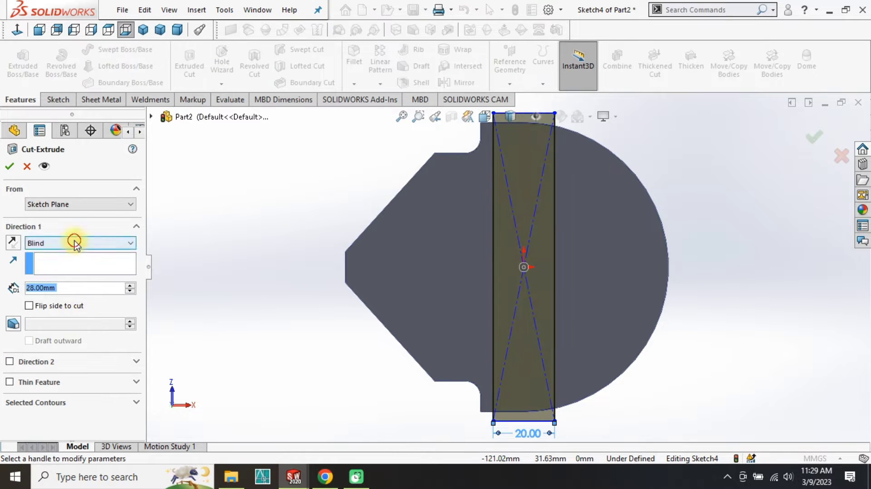
pyautogui.click(75, 242)
pyautogui.click(68, 255)
pyautogui.moveTo(449, 193); pyautogui.dragTo(354, 275, button='middle')
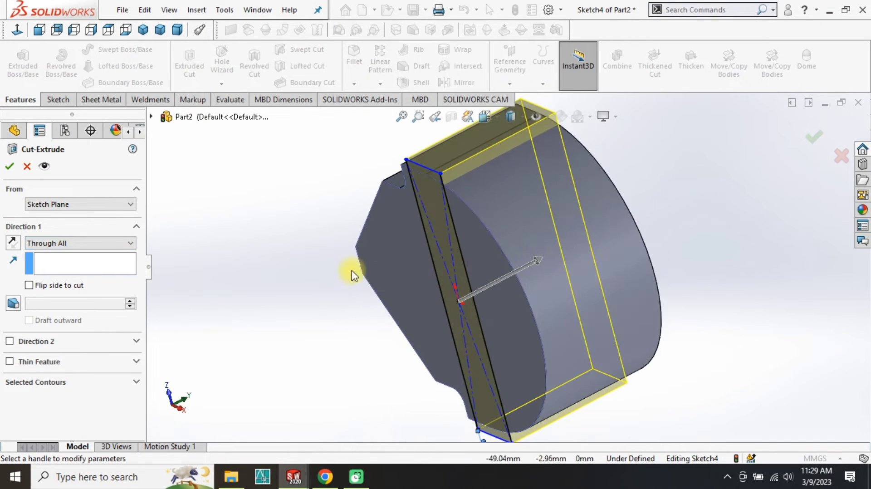
pyautogui.click(71, 205)
pyautogui.click(54, 240)
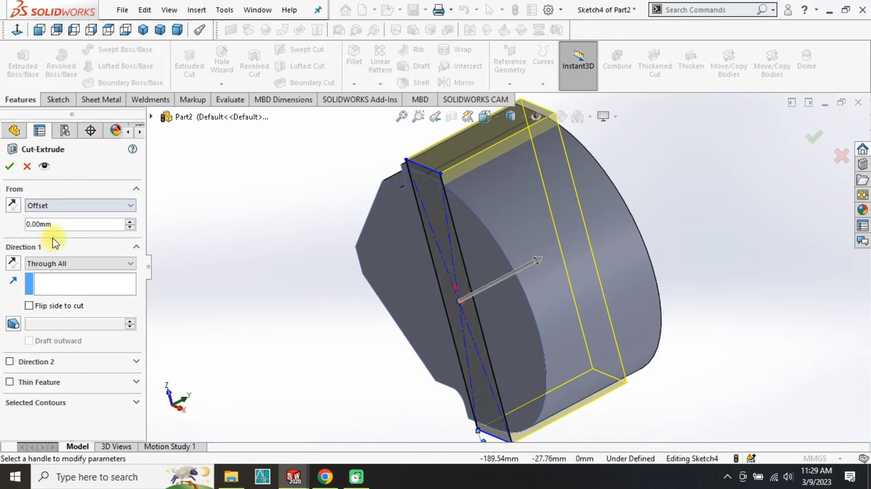
pyautogui.write('15')
pyautogui.press('Return')
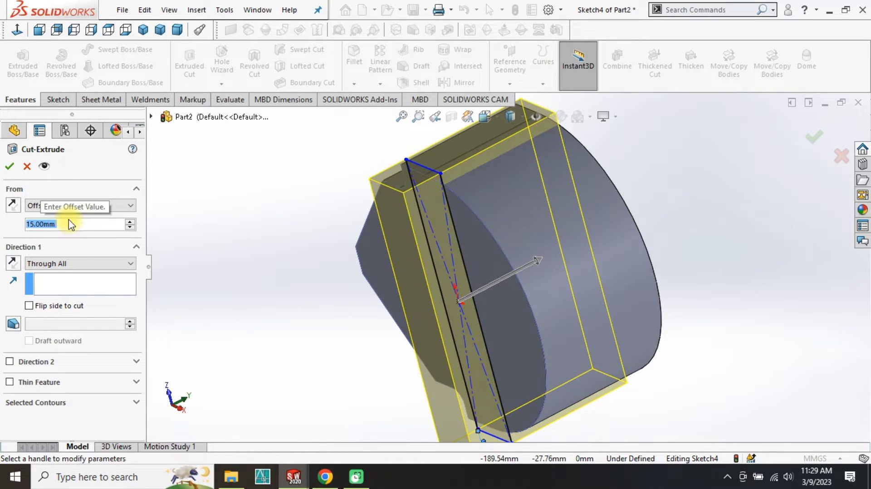
pyautogui.click(12, 207)
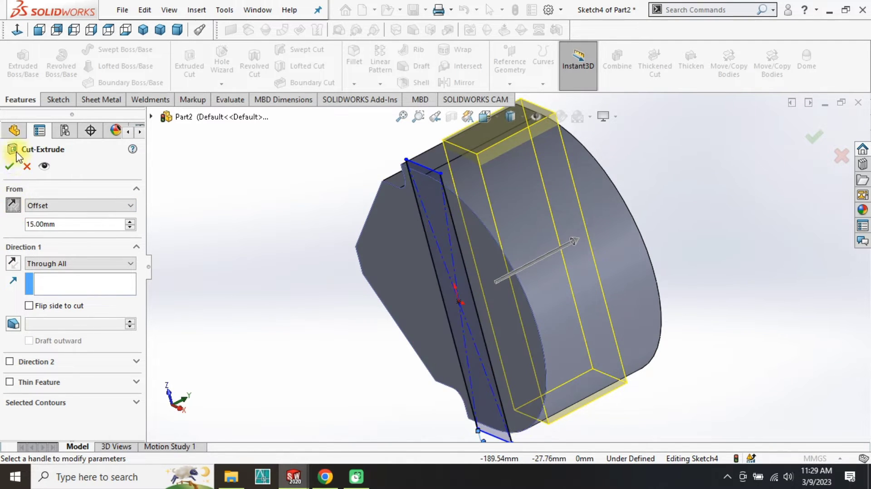
pyautogui.click(9, 167)
pyautogui.moveTo(265, 242); pyautogui.dragTo(484, 233, button='middle')
pyautogui.click(143, 29)
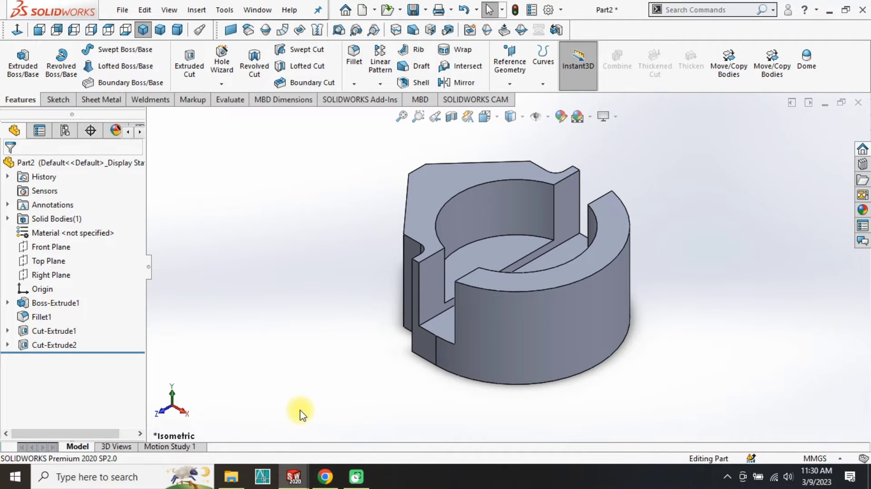
# Step: On the round pocket's floor, sketch an origin-centred circle about 27 mm in diameter
pyautogui.click(506, 250)
pyautogui.click(578, 213)
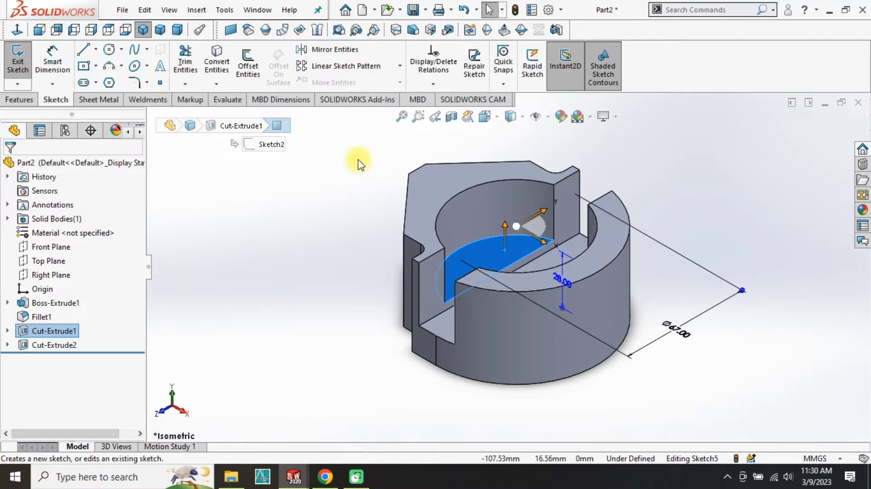
pyautogui.click(109, 49)
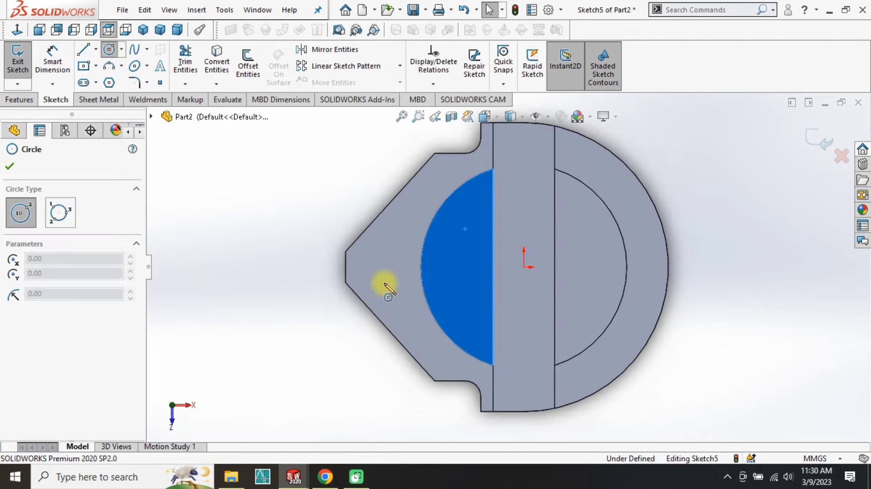
pyautogui.click(523, 267)
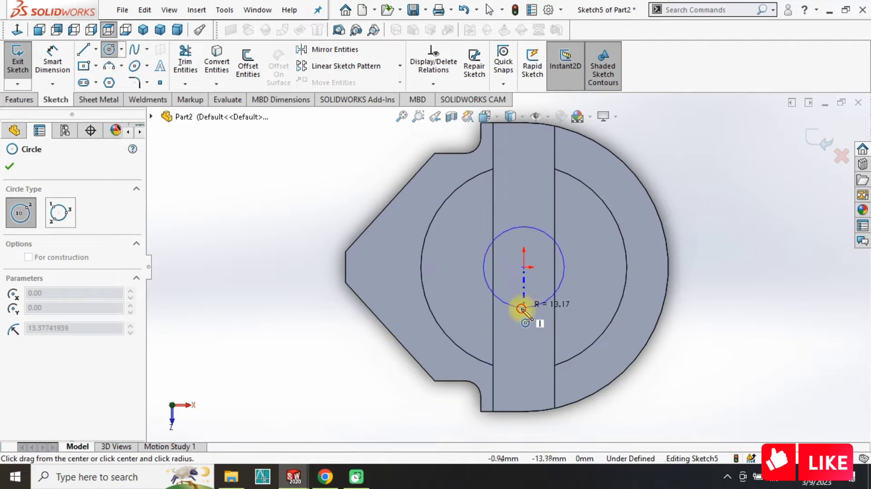
pyautogui.click(521, 308)
# Step: Dimension the circle's diameter and set it to 40 mm
pyautogui.moveTo(349, 355); pyautogui.dragTo(353, 313, button='right')
pyautogui.click(494, 237)
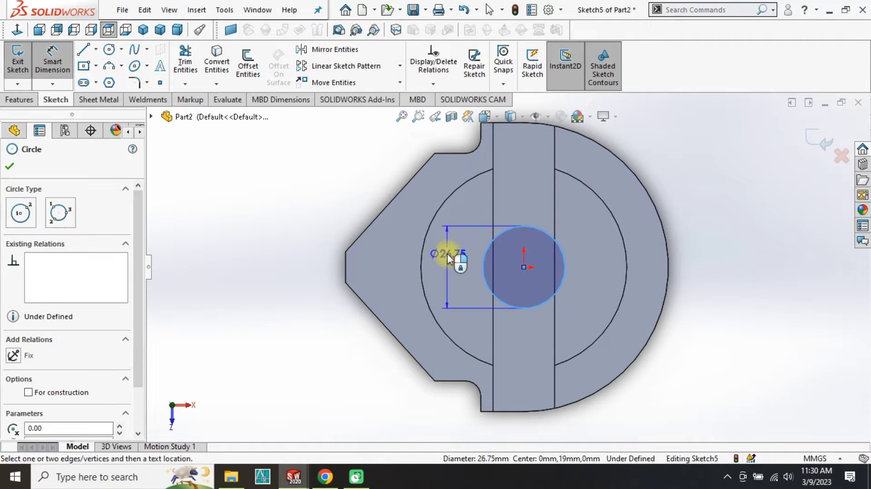
pyautogui.click(447, 254)
pyautogui.press('Return')
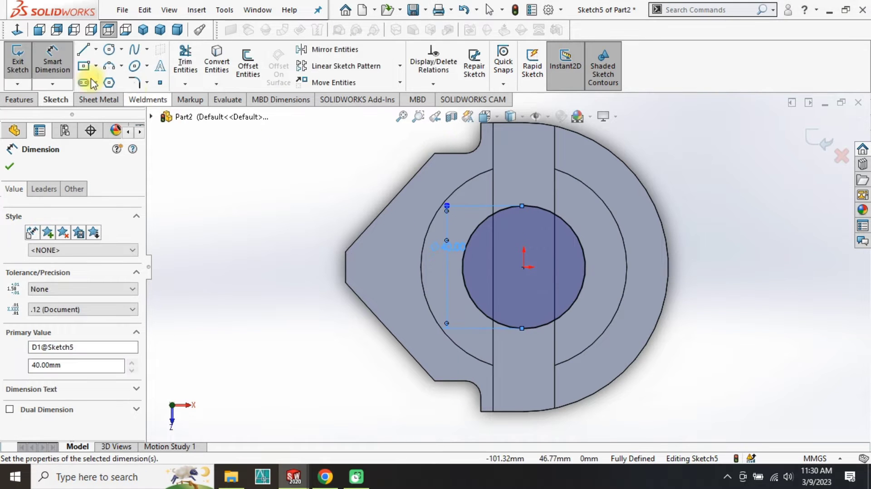
# Step: Extrude-cut the 40 mm circle as a blind pocket with a depth of 36-28 (8 mm)
pyautogui.click(18, 99)
pyautogui.click(189, 66)
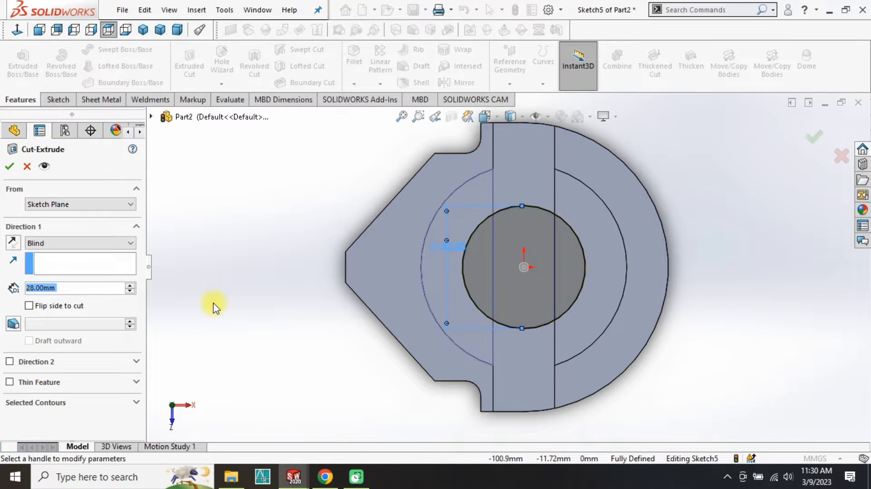
pyautogui.write('3')
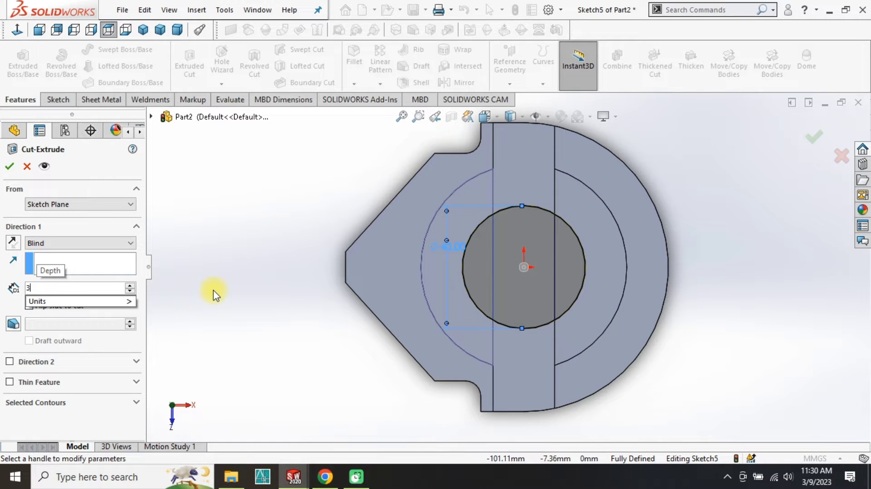
pyautogui.write('6-')
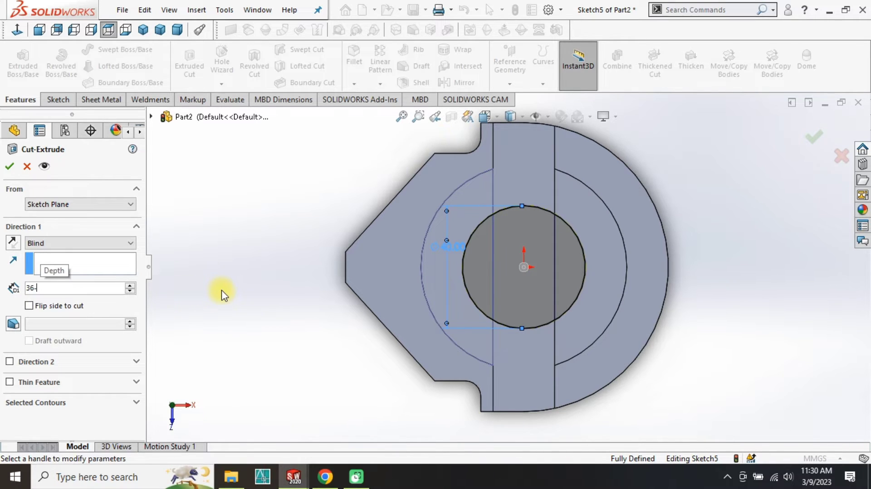
pyautogui.write('28')
pyautogui.press('Return')
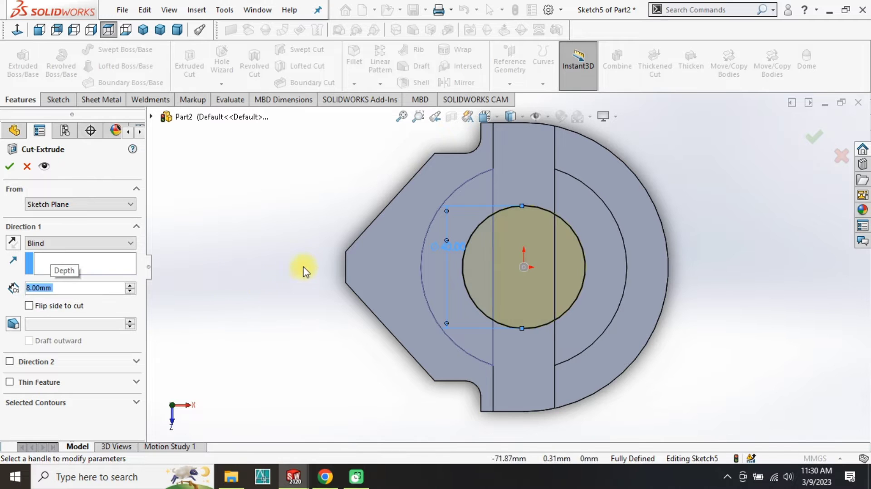
# Step: On the floor of the 40 mm pocket, sketch an origin-centred circle about 11 mm in diameter
pyautogui.moveTo(504, 266); pyautogui.dragTo(501, 233, button='middle')
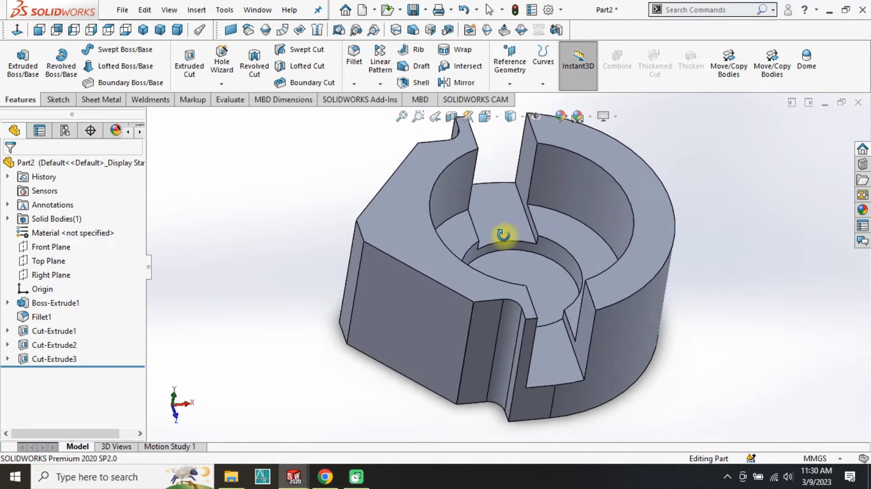
pyautogui.scroll(-3, 521, 255)
pyautogui.click(561, 306)
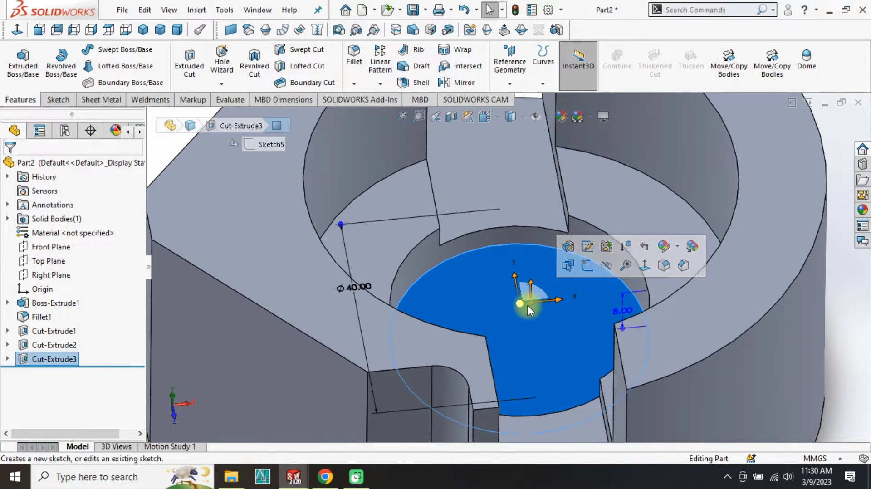
pyautogui.click(587, 265)
pyautogui.click(109, 49)
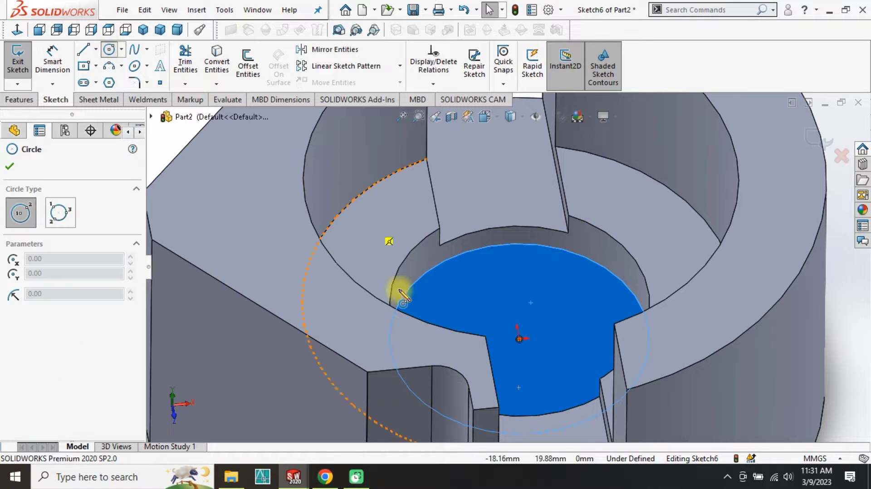
pyautogui.click(519, 339)
pyautogui.click(507, 361)
# Step: Dimension the new circle's diameter and set it to 24 mm
pyautogui.moveTo(426, 304); pyautogui.dragTo(428, 290, button='right')
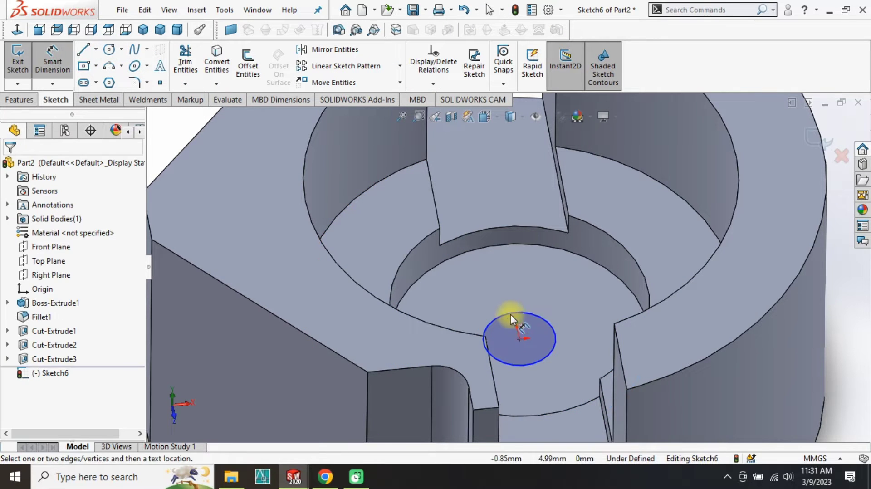
pyautogui.click(510, 315)
pyautogui.click(451, 274)
pyautogui.write('24')
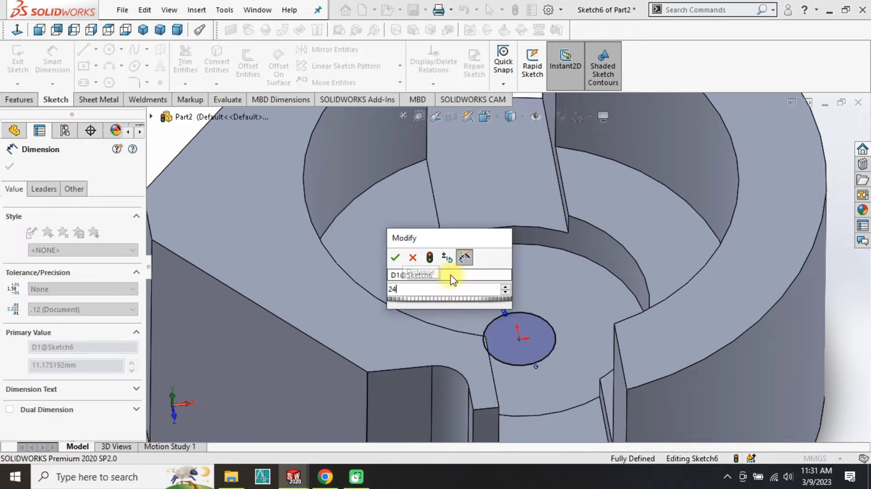
pyautogui.press('Return')
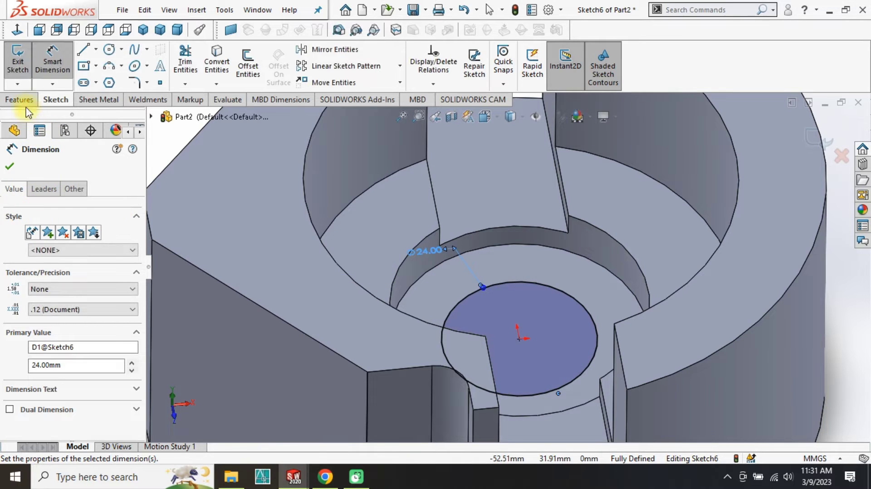
# Step: Extrude-cut the 24 mm circle Through All to form the central hole
pyautogui.click(19, 99)
pyautogui.click(189, 64)
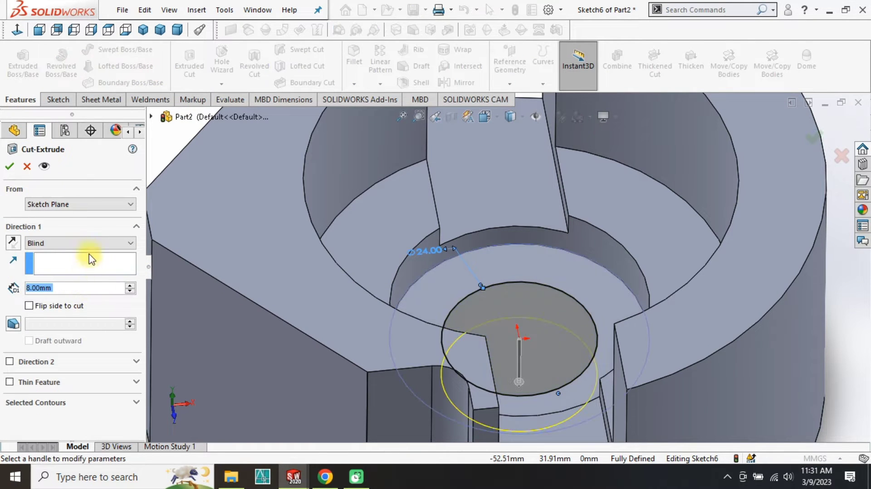
pyautogui.click(89, 244)
pyautogui.click(82, 266)
pyautogui.click(9, 163)
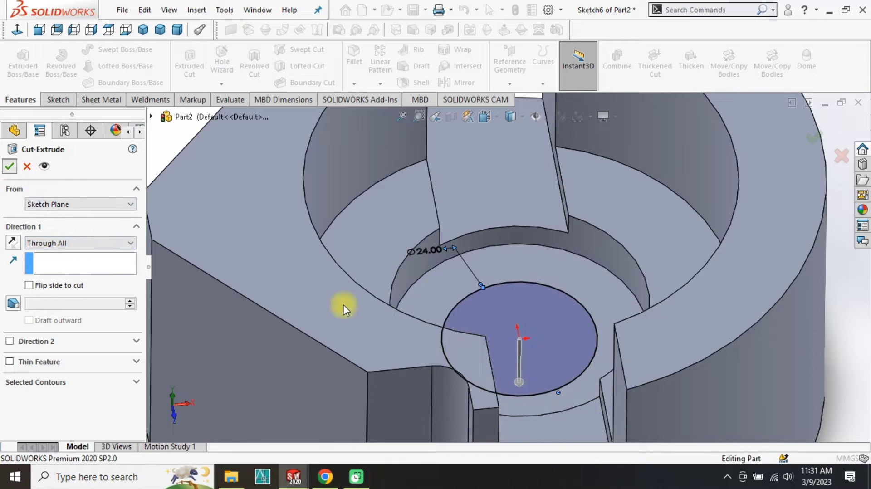
# Step: On the front cross-slot floor, sketch a circle about 4 mm in diameter near its outer end, centred vertically in line with the origin
pyautogui.press('f')
pyautogui.moveTo(744, 307); pyautogui.dragTo(587, 346, button='middle')
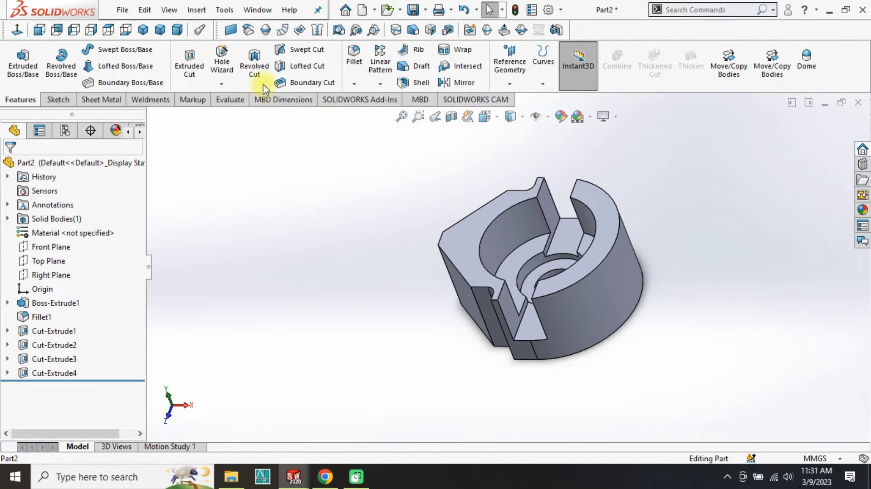
pyautogui.click(144, 31)
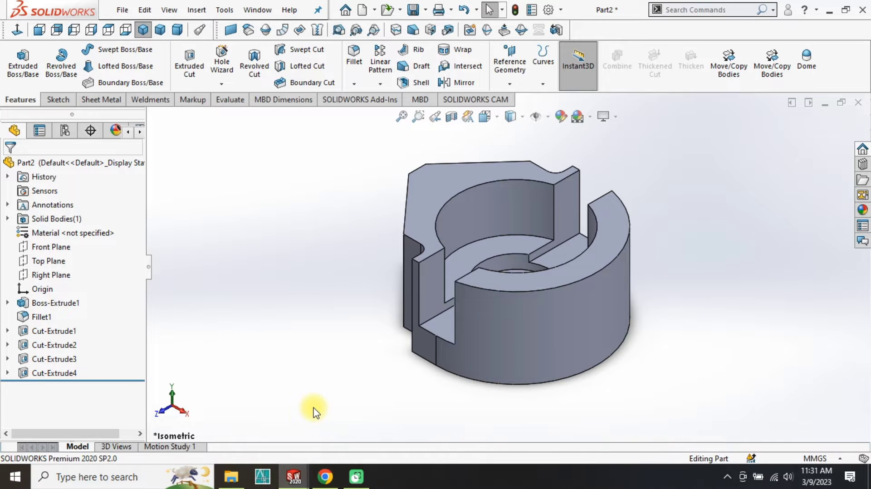
pyautogui.moveTo(445, 344); pyautogui.dragTo(524, 373, button='middle')
pyautogui.click(535, 356)
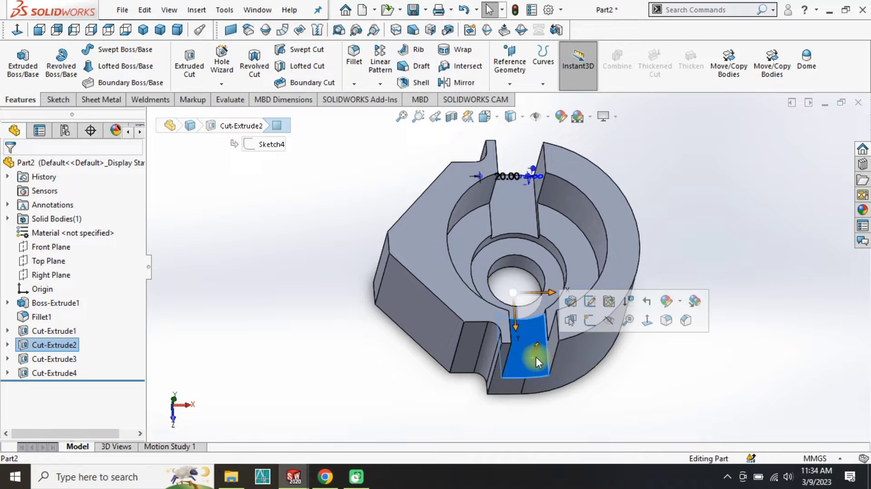
pyautogui.click(589, 320)
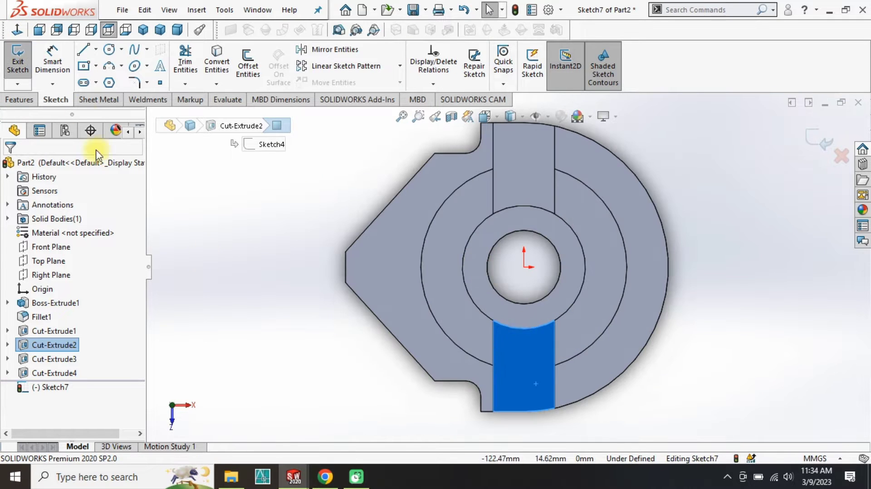
pyautogui.click(108, 51)
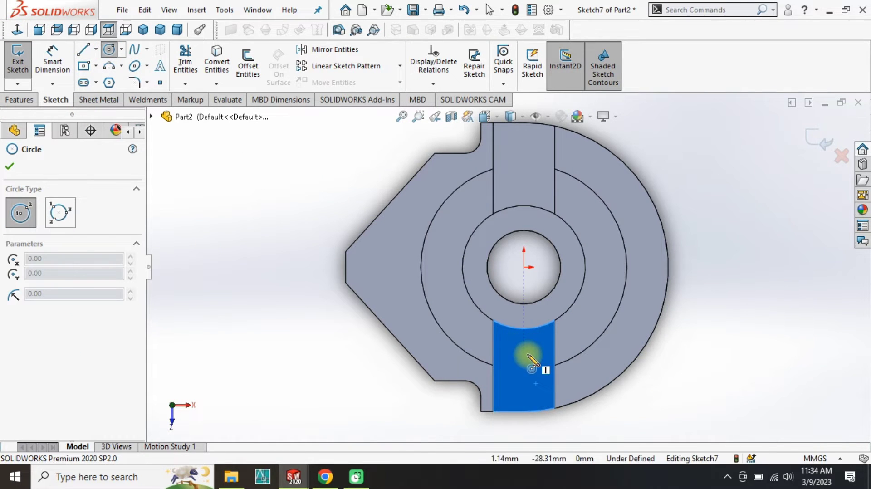
pyautogui.click(524, 385)
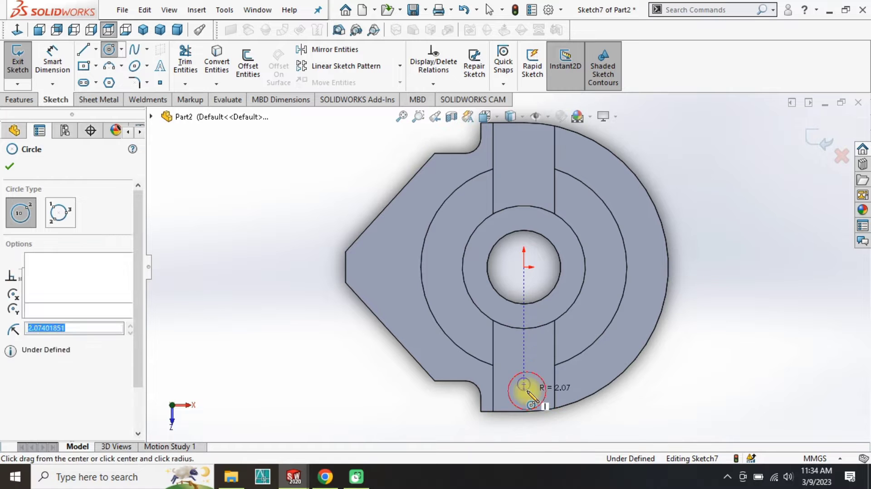
pyautogui.click(525, 391)
# Step: Dimension the slot-floor circle's diameter and set it to 12 mm
pyautogui.moveTo(482, 431); pyautogui.dragTo(531, 374, button='right')
pyautogui.scroll(-6, 535, 402)
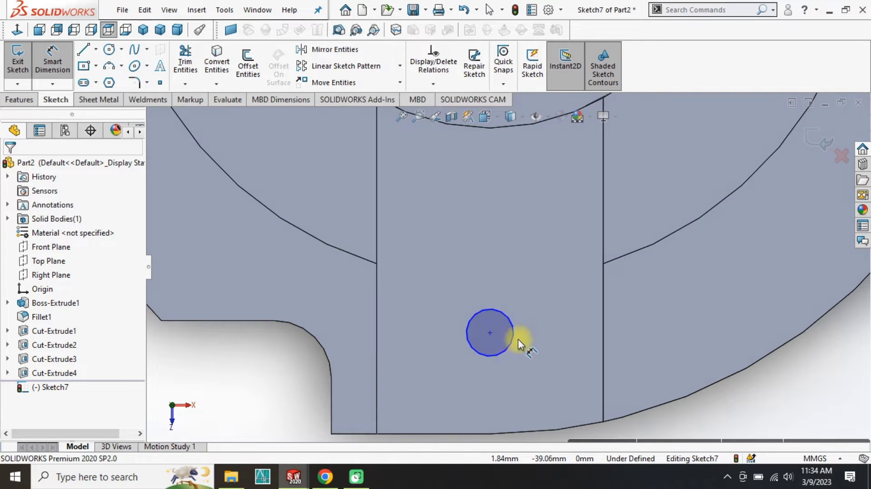
pyautogui.click(514, 339)
pyautogui.click(562, 245)
pyautogui.write('12')
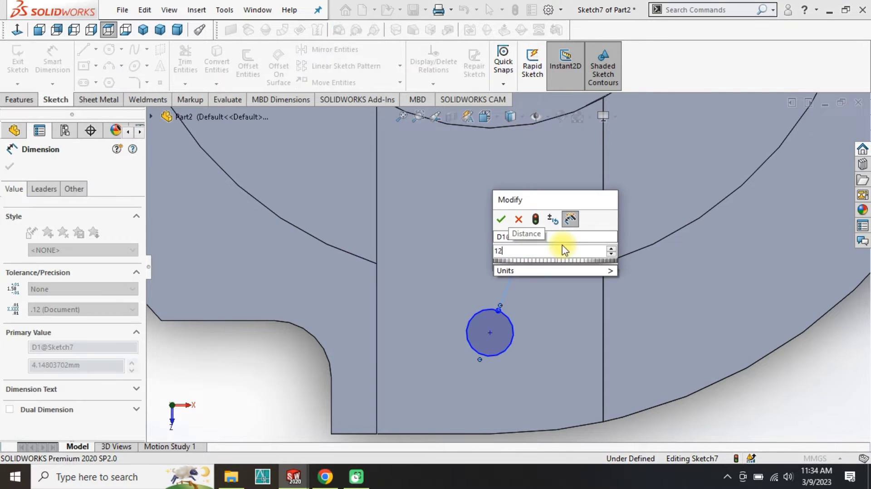
pyautogui.press('Return')
# Step: Dimension the circle's centre from the slot floor's straight outer edge and set the distance to 10 mm
pyautogui.scroll(2, 486, 318)
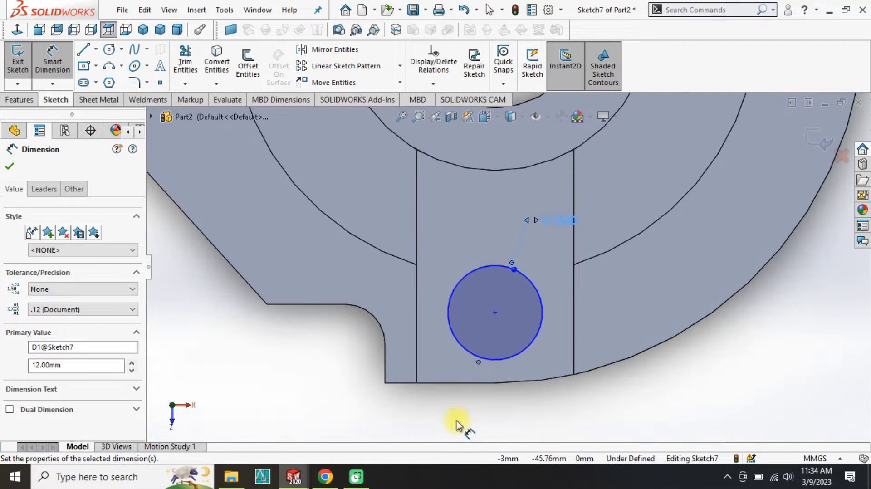
pyautogui.click(494, 358)
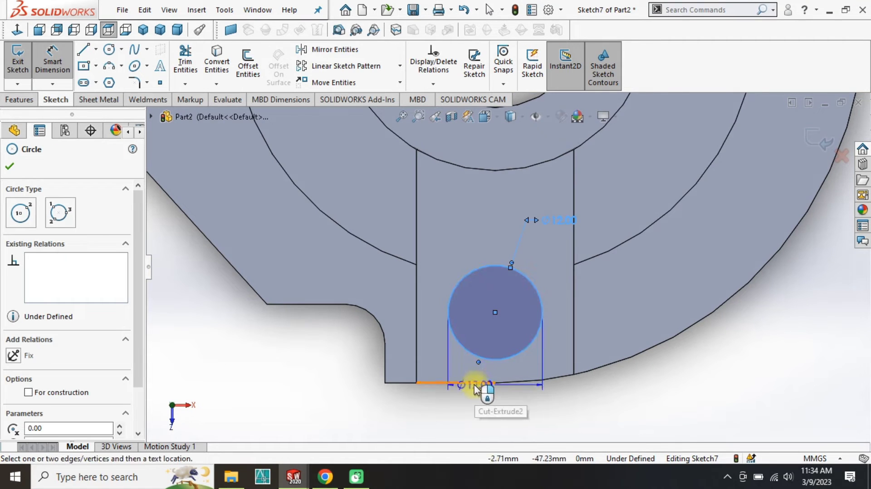
pyautogui.click(474, 384)
pyautogui.click(439, 355)
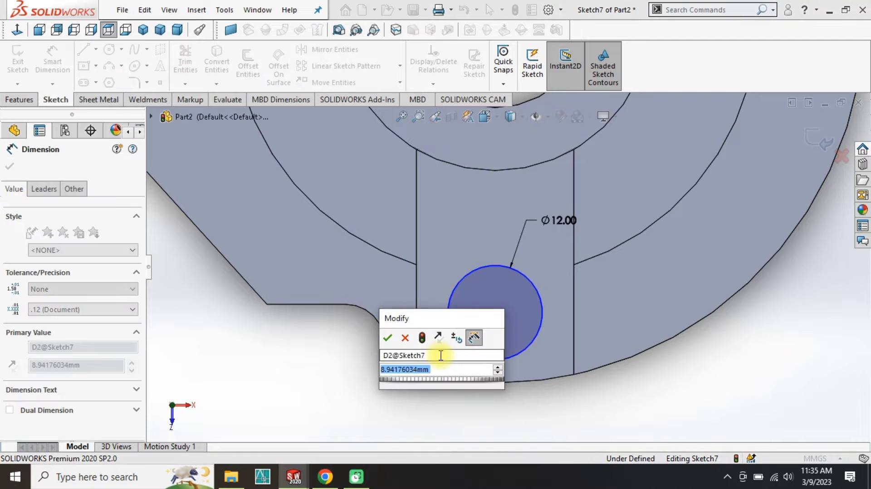
pyautogui.press('Return')
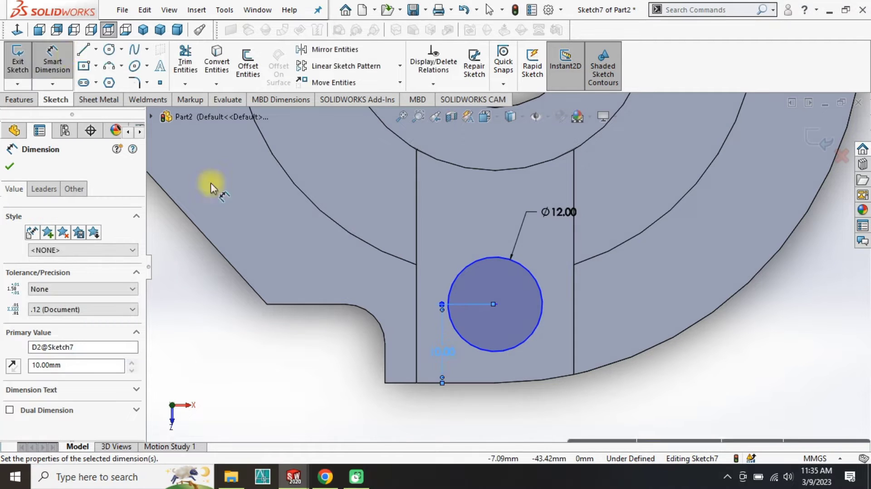
# Step: Sketch three connected lines from the circle's left quadrant to the outer edge, about 14 mm along it, and back to the right quadrant
pyautogui.press('l')
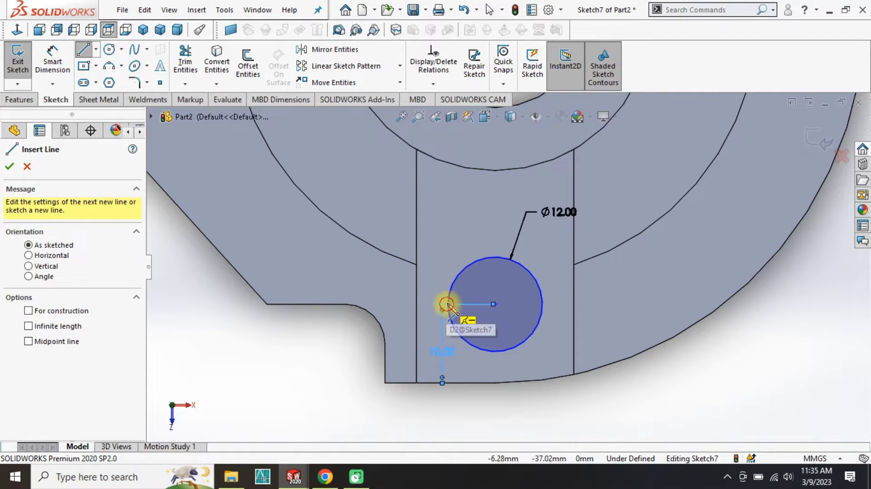
pyautogui.click(447, 304)
pyautogui.click(446, 382)
pyautogui.scroll(-5, 522, 417)
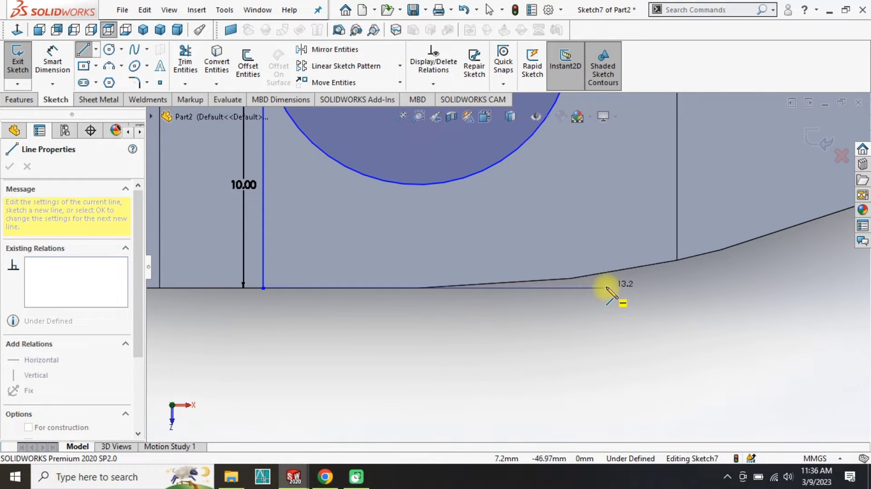
pyautogui.click(635, 289)
pyautogui.scroll(5, 558, 200)
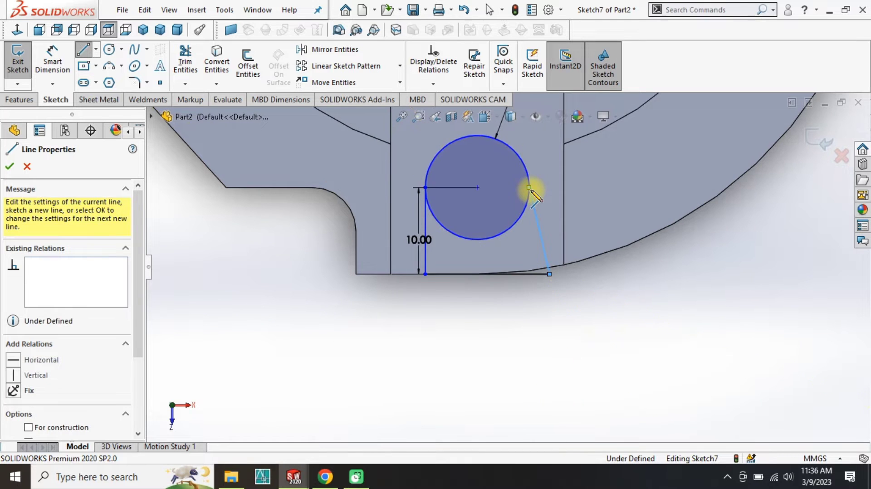
pyautogui.click(530, 188)
pyautogui.press('Escape')
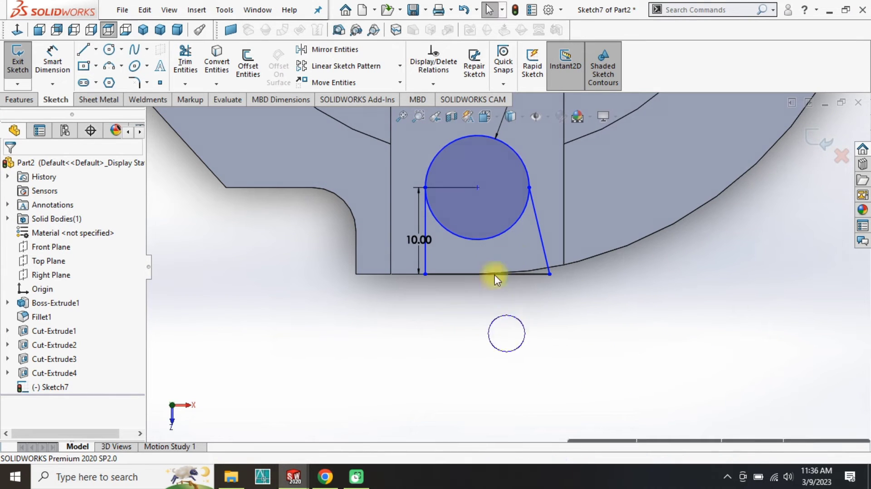
# Step: Dimension the length of the notch profile's line along the outer edge and set it to 12 mm
pyautogui.moveTo(500, 360); pyautogui.dragTo(522, 272, button='right')
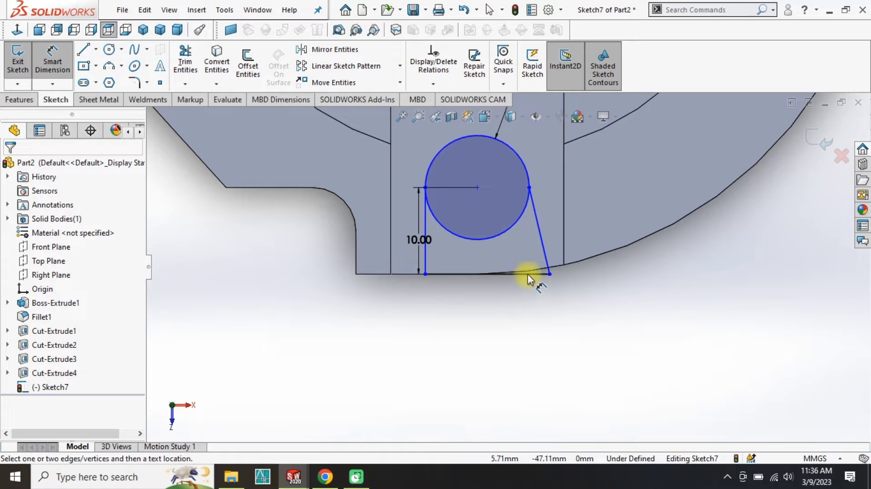
pyautogui.click(527, 274)
pyautogui.click(495, 302)
pyautogui.write('12')
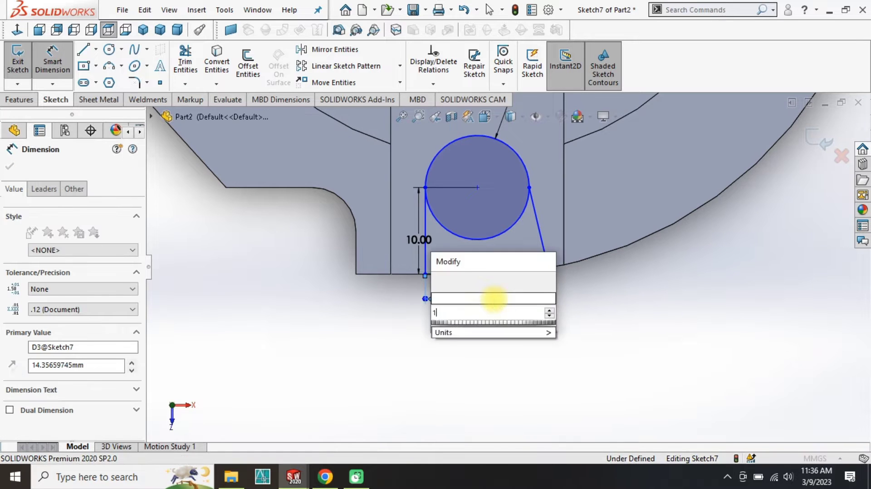
pyautogui.press('Return')
pyautogui.press('Escape')
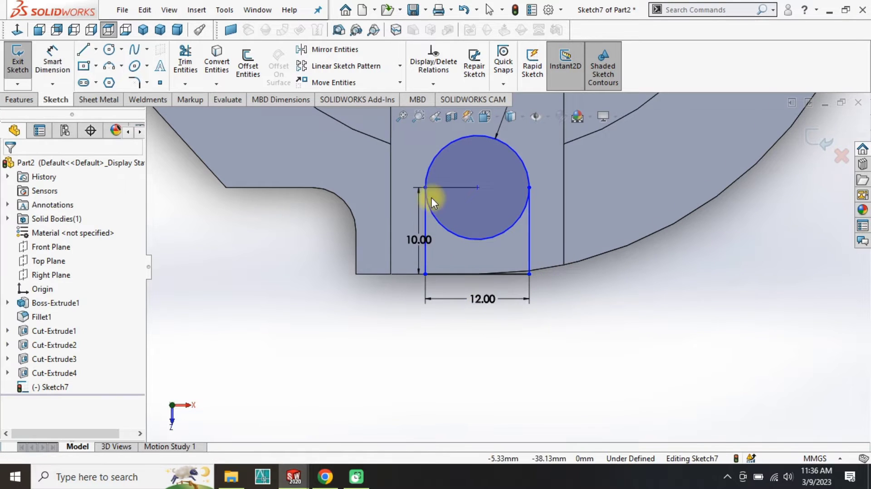
# Step: Trim away the circle's lower arc between the two straight sides, leaving a U-shaped notch profile
pyautogui.scroll(2, 431, 198)
pyautogui.scroll(-4, 394, 113)
pyautogui.click(186, 56)
pyautogui.click(532, 345)
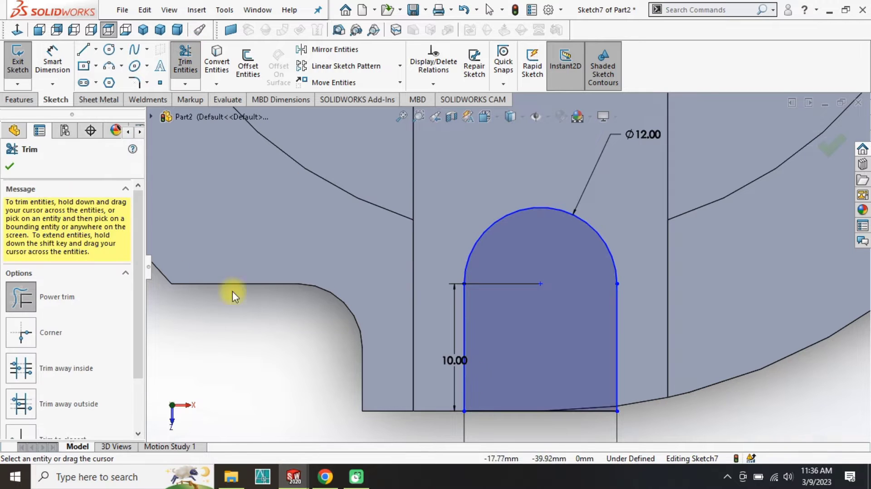
# Step: Cut the U-shaped profile into the slot floor with a blind Extruded Cut 15 mm deep
pyautogui.click(21, 100)
pyautogui.click(190, 66)
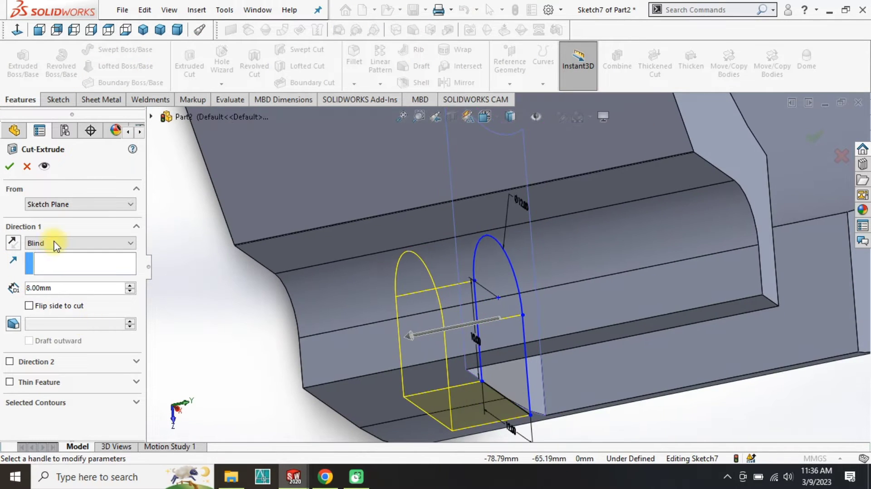
pyautogui.doubleClick(64, 288)
pyautogui.write('15')
pyautogui.press('Return')
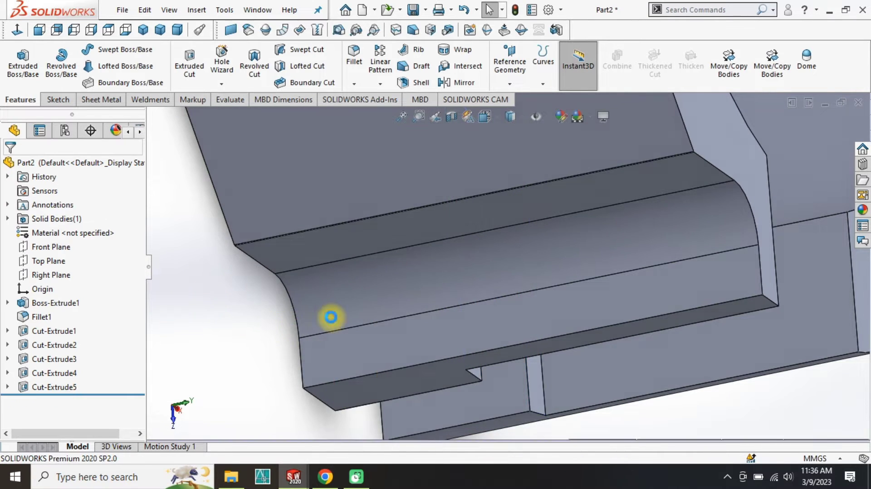
# Step: Mirror the U-shaped notch cut about the Front Plane to the opposite end of the cross slot
pyautogui.moveTo(330, 315); pyautogui.dragTo(420, 198, button='middle')
pyautogui.scroll(-6, 420, 199)
pyautogui.scroll(3, 577, 183)
pyautogui.moveTo(550, 200); pyautogui.dragTo(539, 114, button='middle')
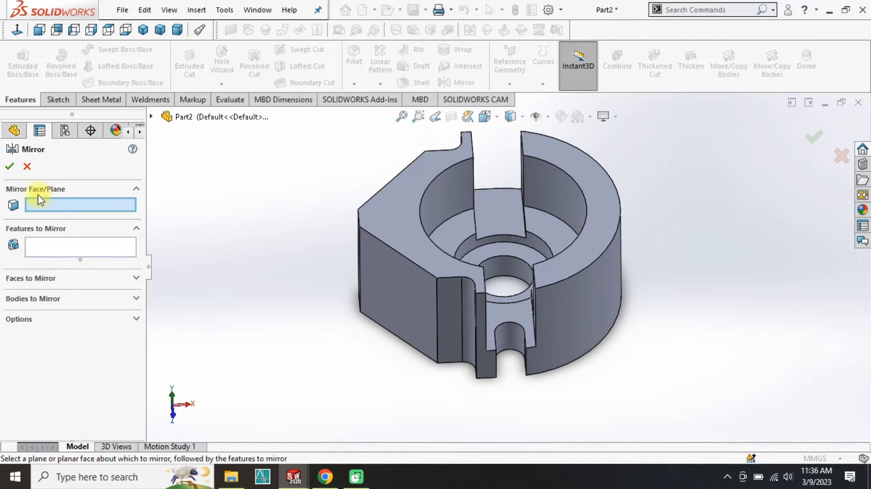
pyautogui.click(152, 117)
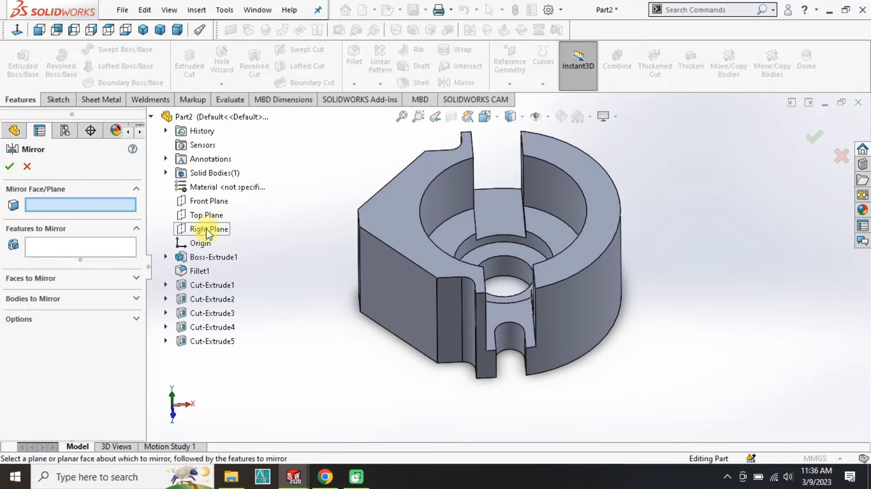
pyautogui.click(205, 216)
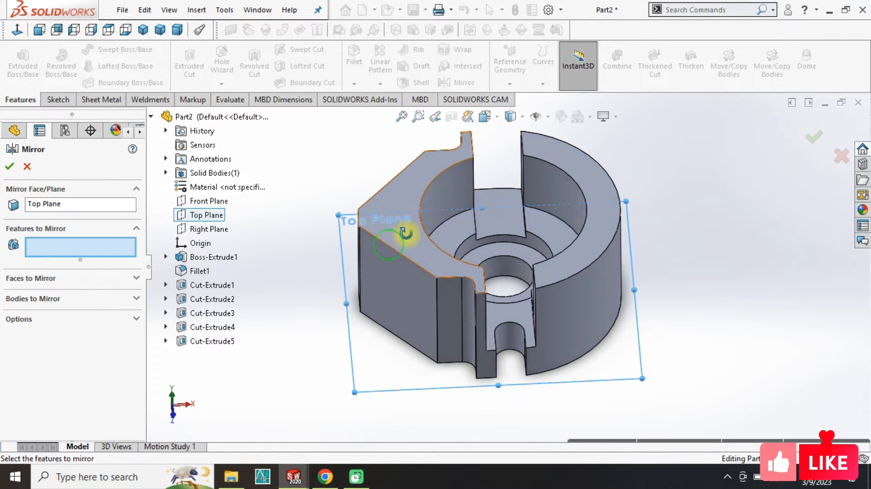
pyautogui.moveTo(408, 229); pyautogui.dragTo(409, 252, button='middle')
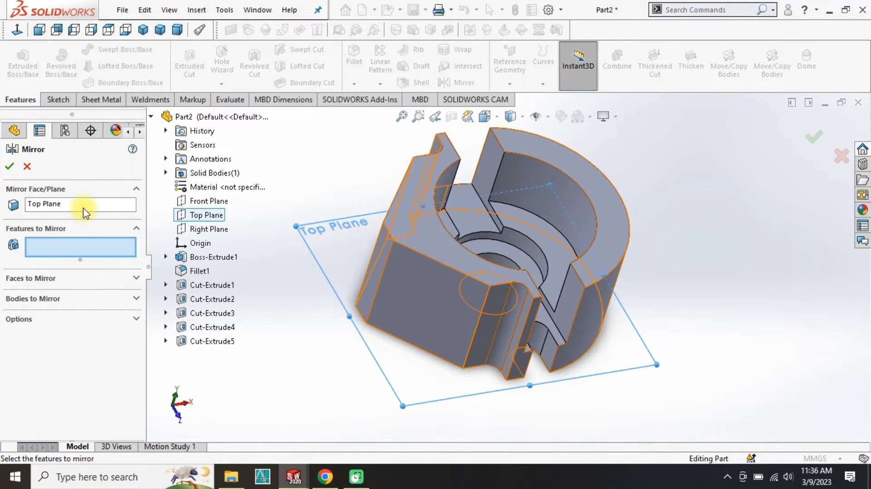
pyautogui.click(68, 208)
pyautogui.click(208, 201)
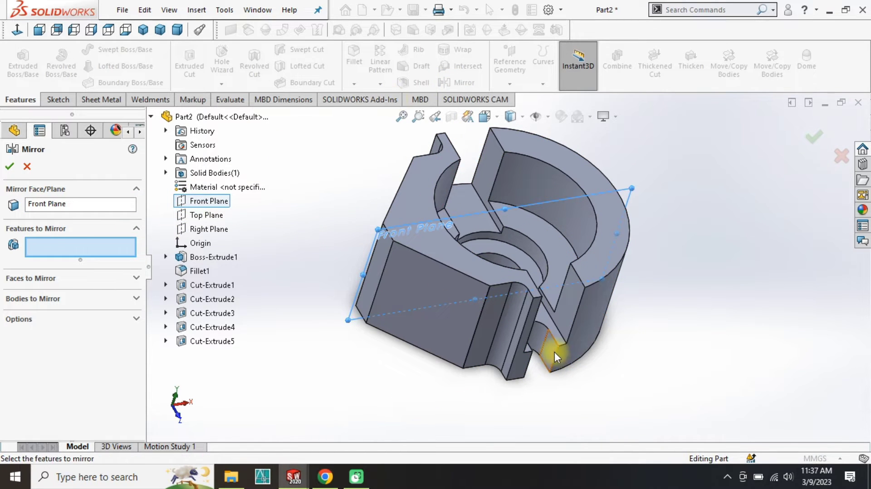
pyautogui.click(558, 353)
pyautogui.rightClick(602, 332)
# Step: On the upper face of the angular side, sketch a corner rectangle about 62 by 50 mm extending past the pointed end
pyautogui.moveTo(655, 338); pyautogui.dragTo(454, 379, button='middle')
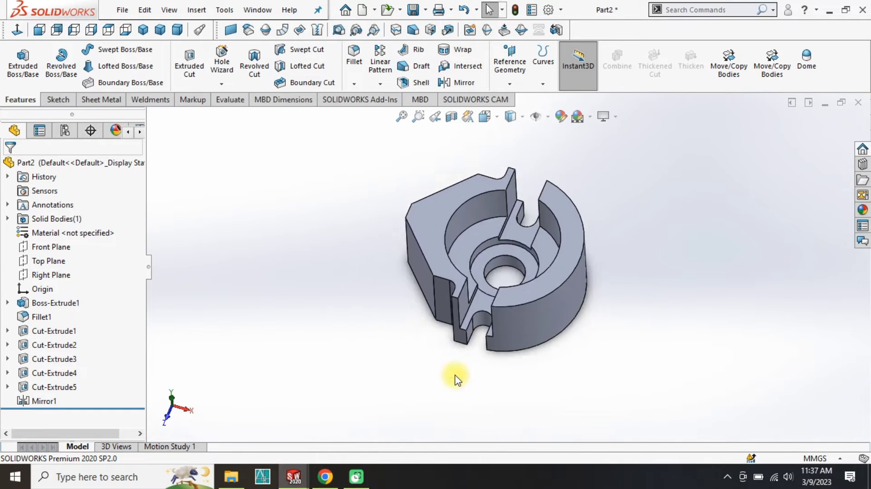
pyautogui.click(144, 33)
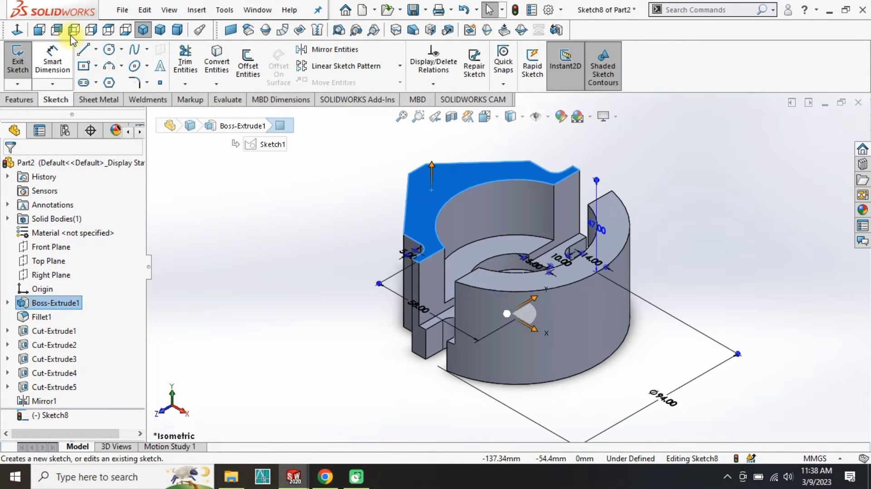
pyautogui.click(96, 66)
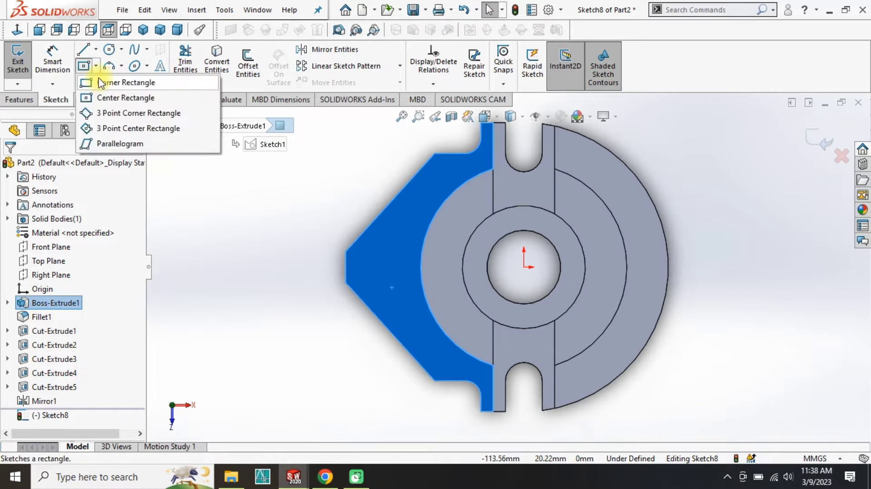
pyautogui.click(120, 81)
pyautogui.click(479, 194)
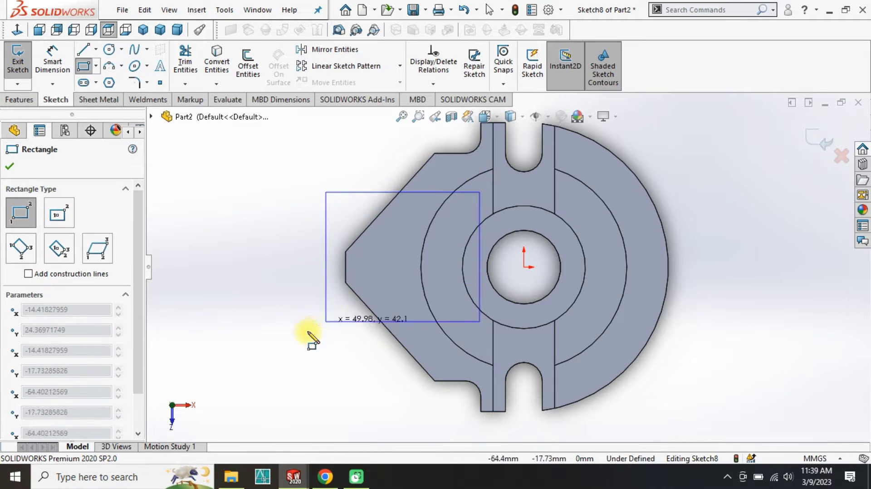
pyautogui.click(288, 346)
# Step: Dimension the rectangle's horizontal side and set it to 40 mm
pyautogui.press('d')
pyautogui.click(341, 194)
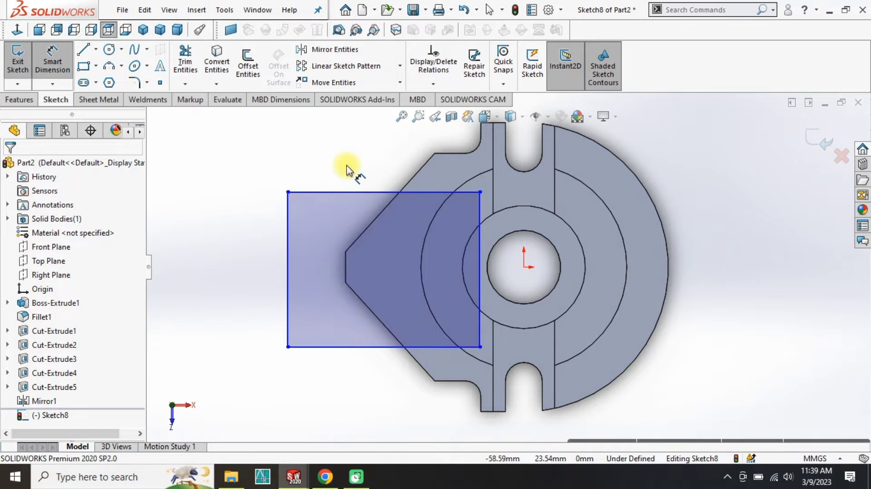
pyautogui.click(347, 170)
pyautogui.write('40')
pyautogui.press('Return')
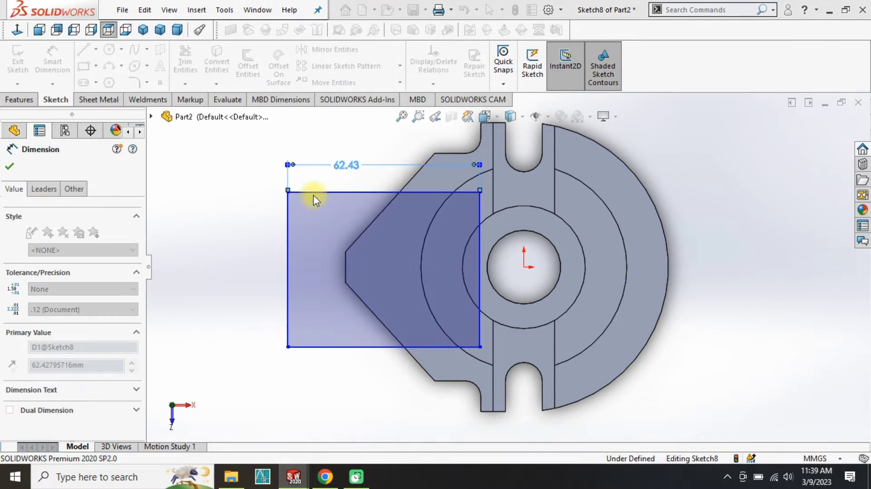
# Step: Dimension the rectangle's vertical side and set it to 48 mm
pyautogui.click(287, 249)
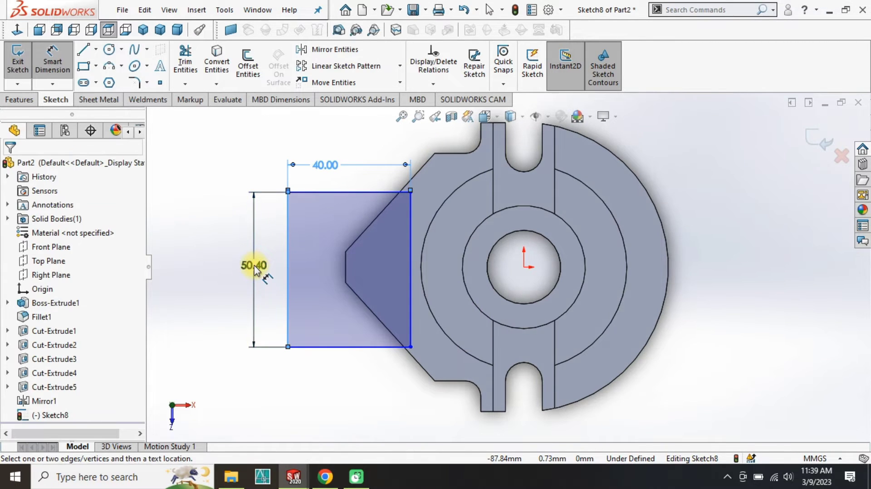
pyautogui.click(256, 268)
pyautogui.write('48')
pyautogui.press('Return')
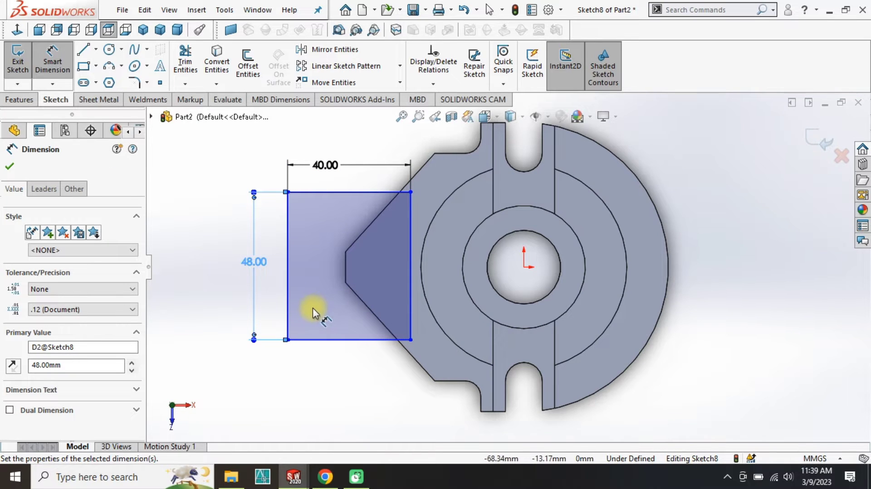
pyautogui.press('Escape')
# Step: Draw a construction line from the midpoint of the rectangle's inner side to the origin and make it horizontal
pyautogui.moveTo(331, 254); pyautogui.dragTo(343, 257)
pyautogui.press('l')
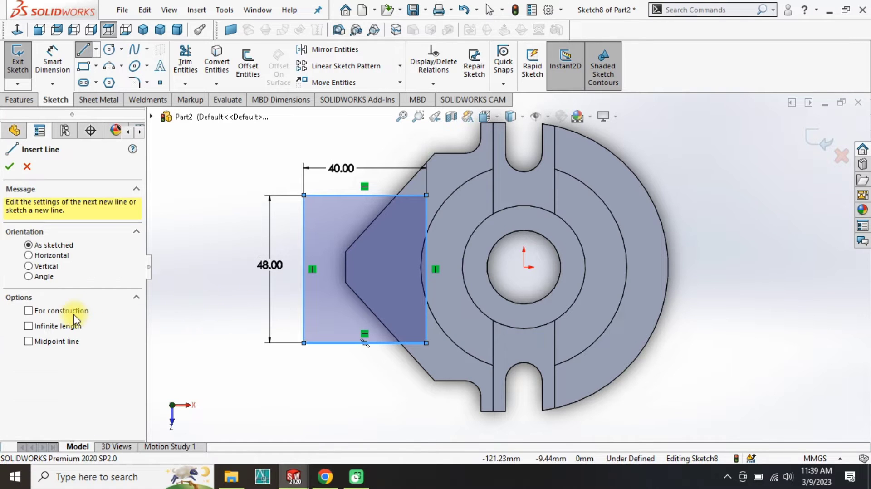
pyautogui.click(68, 310)
pyautogui.click(426, 268)
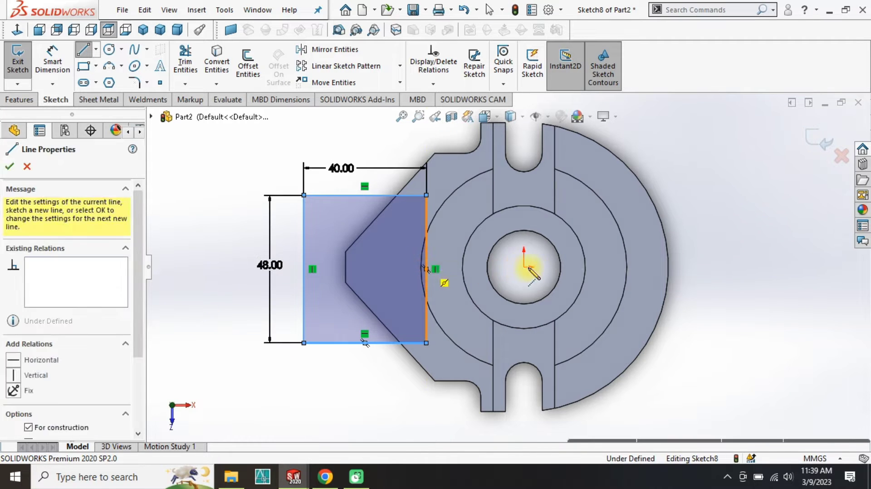
pyautogui.click(523, 267)
pyautogui.press('Escape')
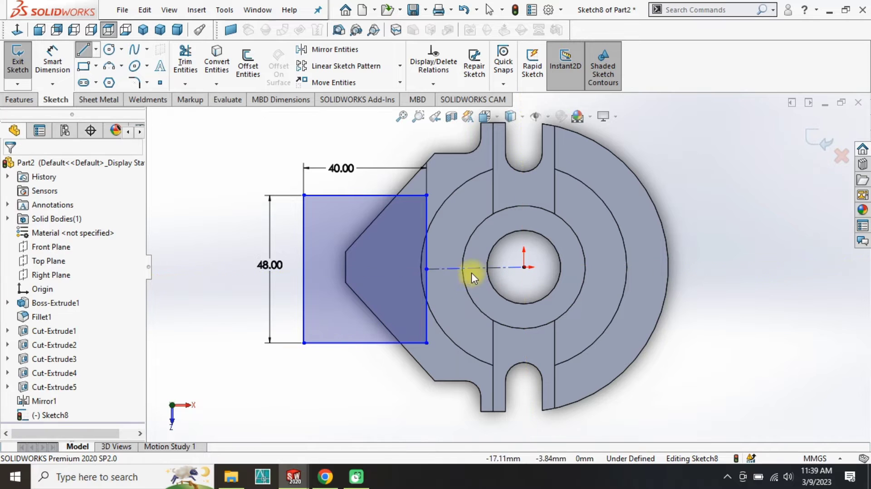
pyautogui.click(452, 267)
pyautogui.click(490, 211)
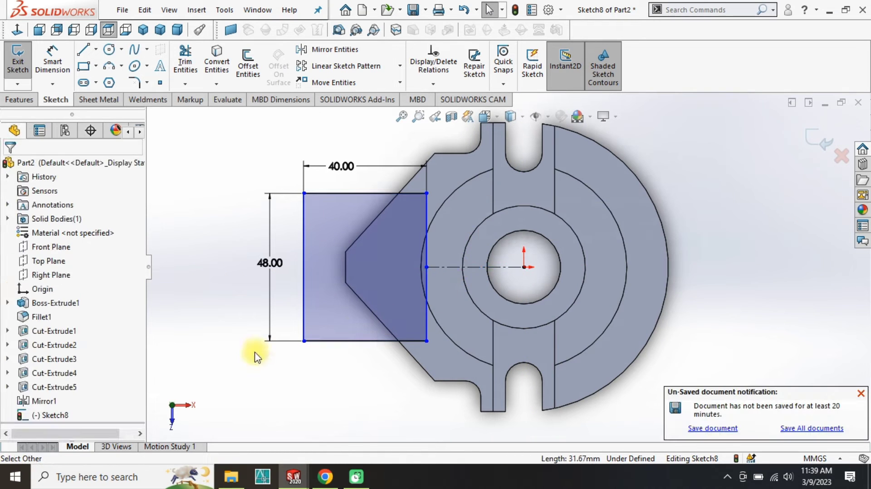
# Step: Move the rectangle closer to the central hole along its construction line
pyautogui.moveTo(314, 292); pyautogui.dragTo(363, 285)
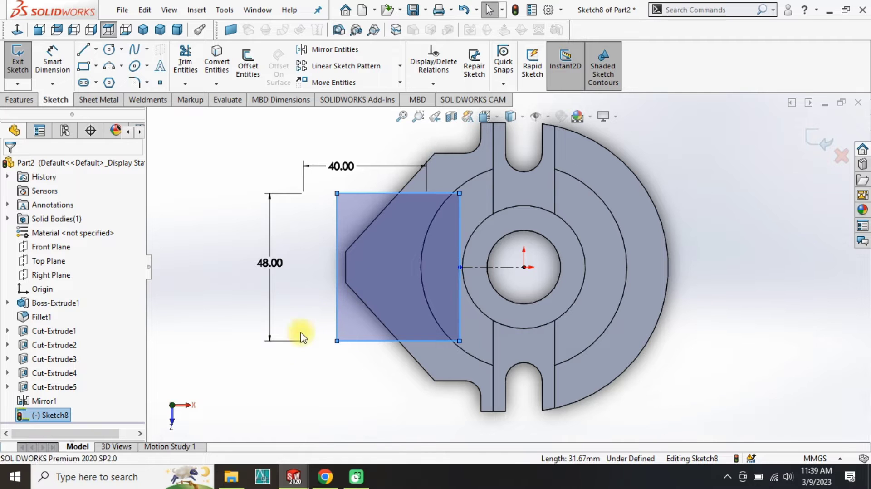
pyautogui.click(234, 390)
pyautogui.scroll(-2, 376, 333)
pyautogui.scroll(4, 400, 334)
pyautogui.scroll(-4, 324, 382)
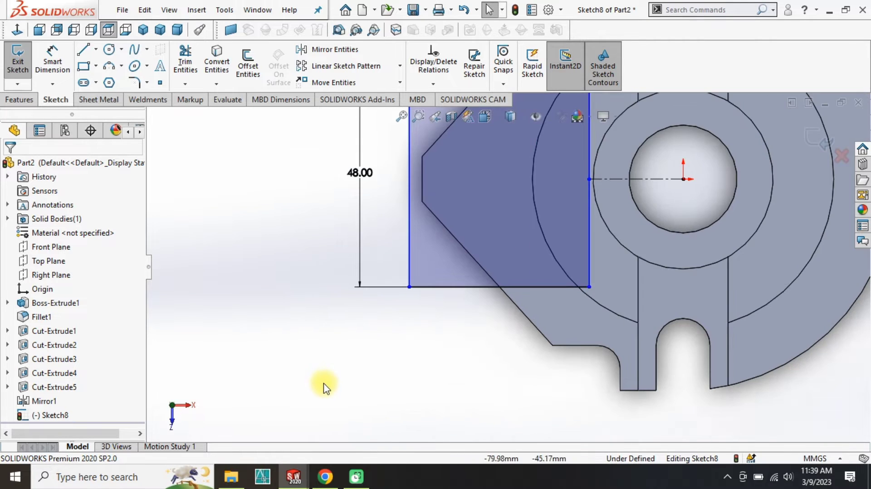
pyautogui.scroll(3, 474, 217)
pyautogui.scroll(-4, 494, 150)
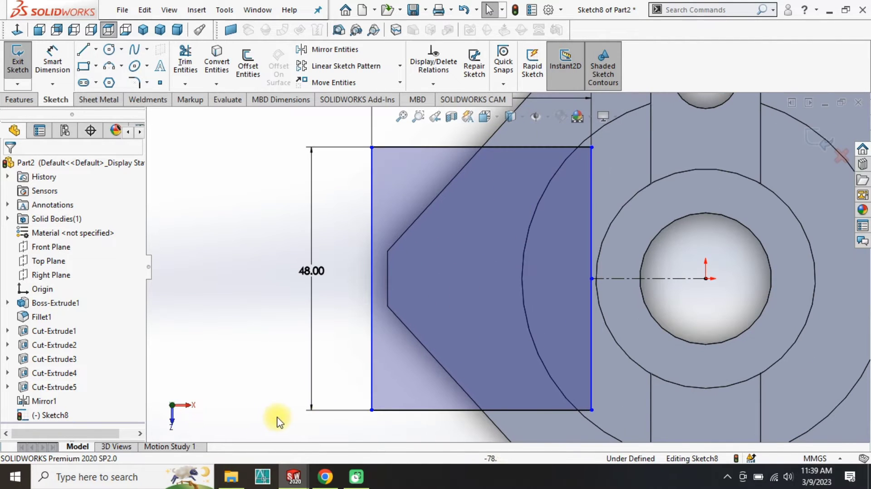
pyautogui.hotkey('ctrl', 'pageup')
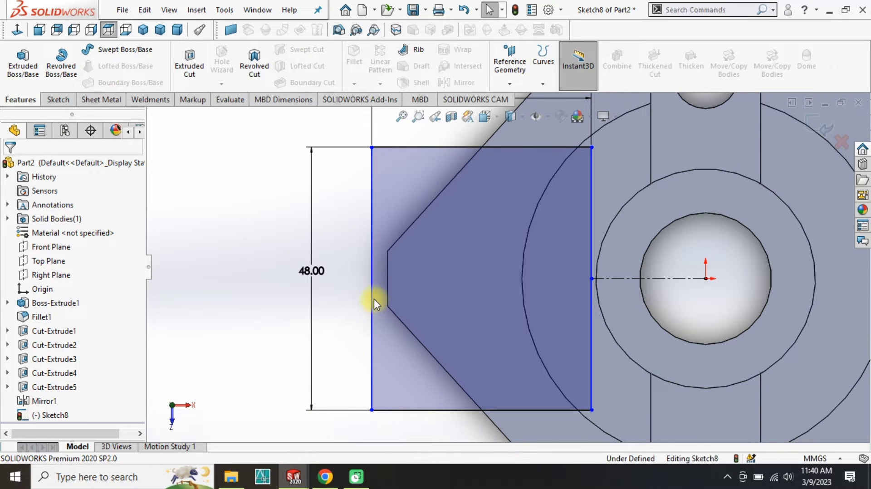
pyautogui.click(371, 285)
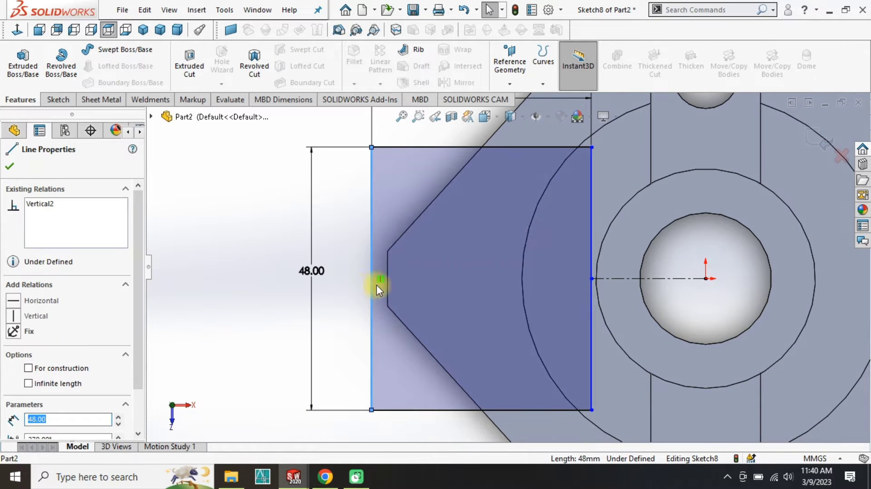
pyautogui.keyDown('ctrl'); pyautogui.click(388, 263); pyautogui.keyUp('ctrl')
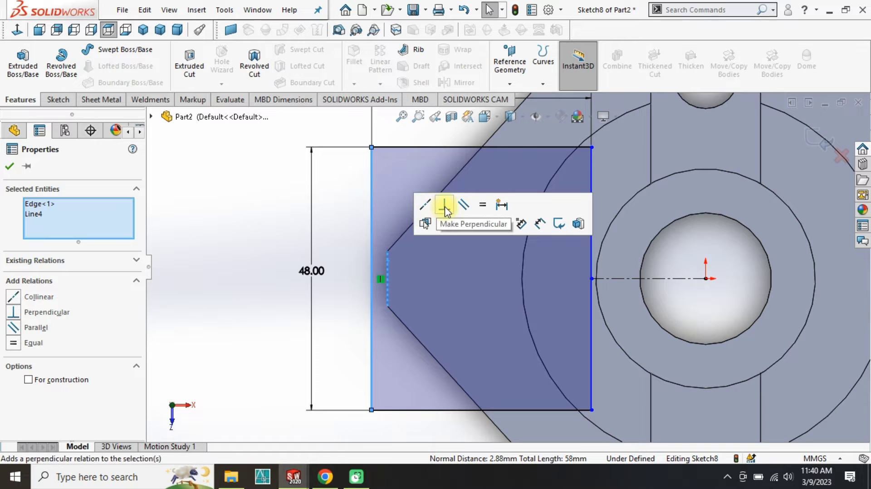
pyautogui.click(253, 246)
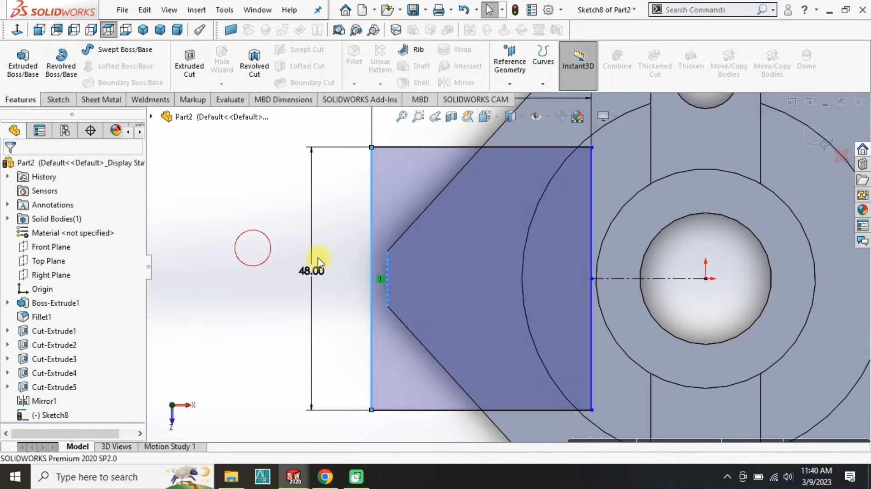
# Step: Move the rectangle's outer side onto the part's narrow flat end edge and dimension the construction line to 18 mm
pyautogui.click(371, 261)
pyautogui.moveTo(380, 265); pyautogui.dragTo(388, 277)
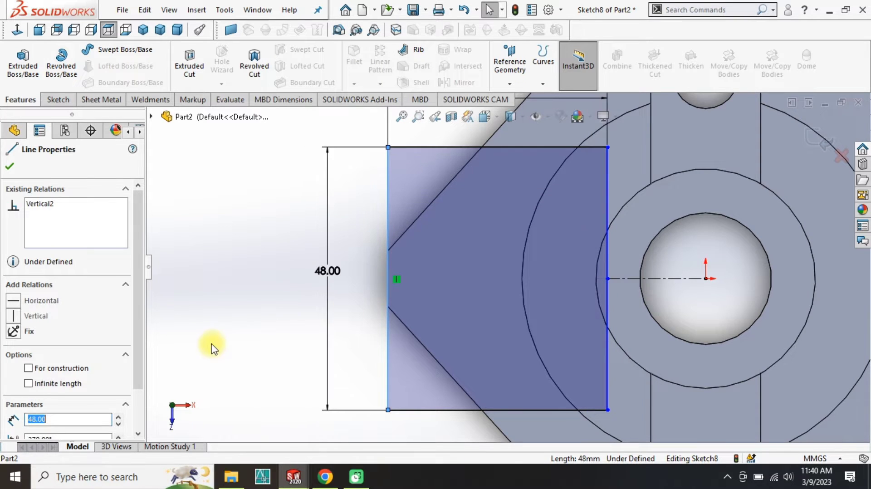
pyautogui.scroll(3, 243, 343)
pyautogui.moveTo(297, 346); pyautogui.dragTo(338, 168, button='right')
pyautogui.click(601, 274)
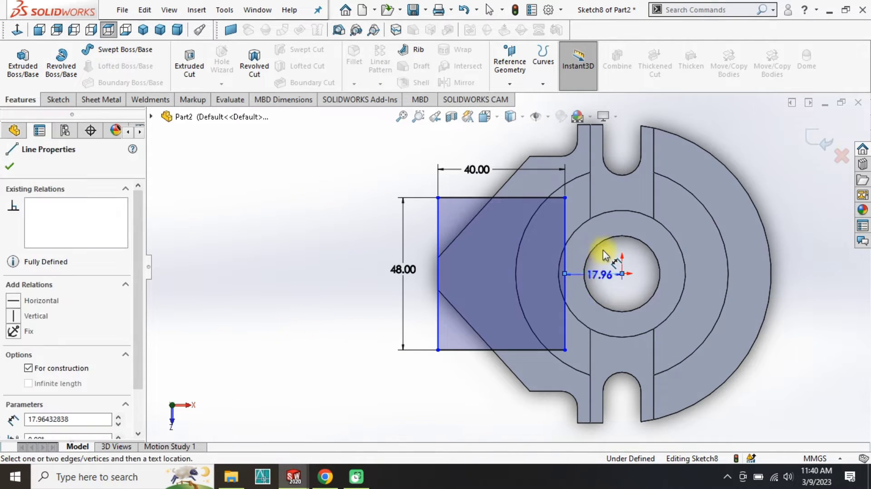
pyautogui.click(602, 256)
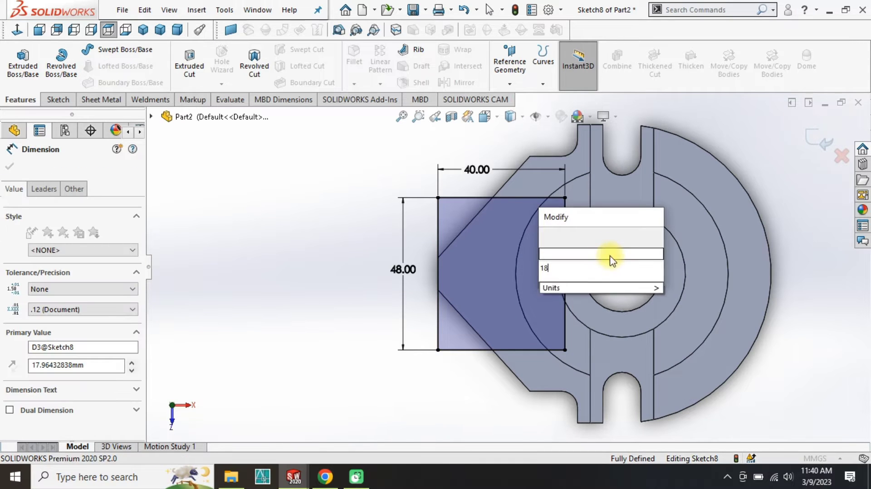
pyautogui.press('Return')
pyautogui.press('Escape')
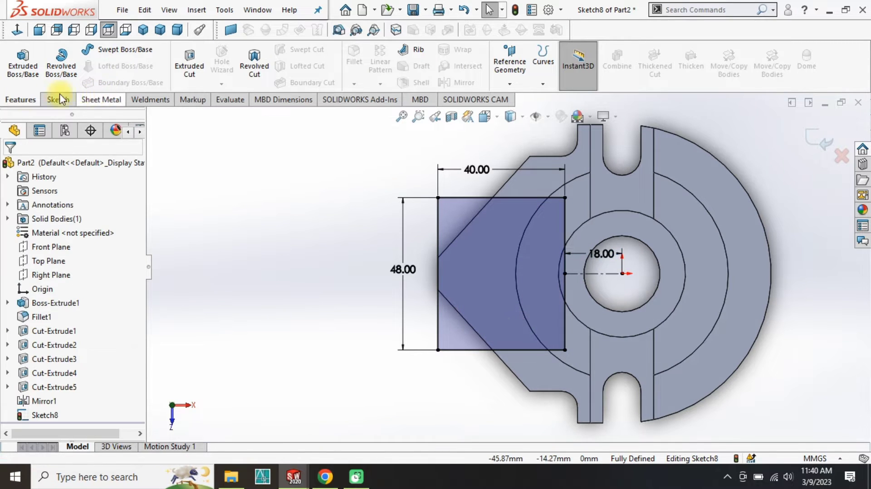
# Step: Cut the 40 by 48 mm rectangle 15 mm deep into the part with an Extruded Cut
pyautogui.click(189, 66)
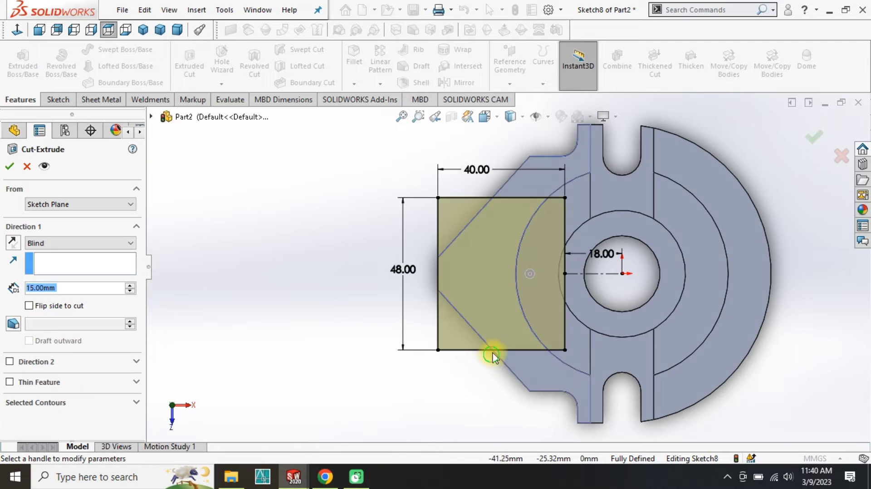
pyautogui.doubleClick(91, 284)
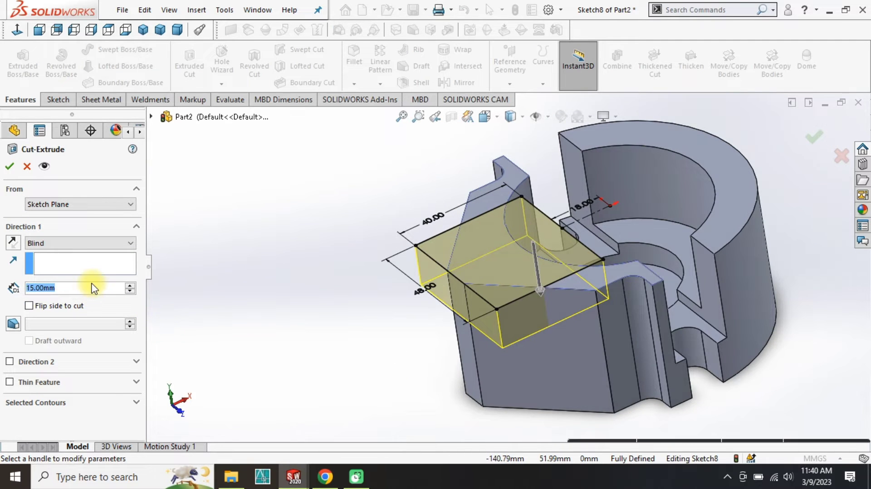
pyautogui.click(138, 285)
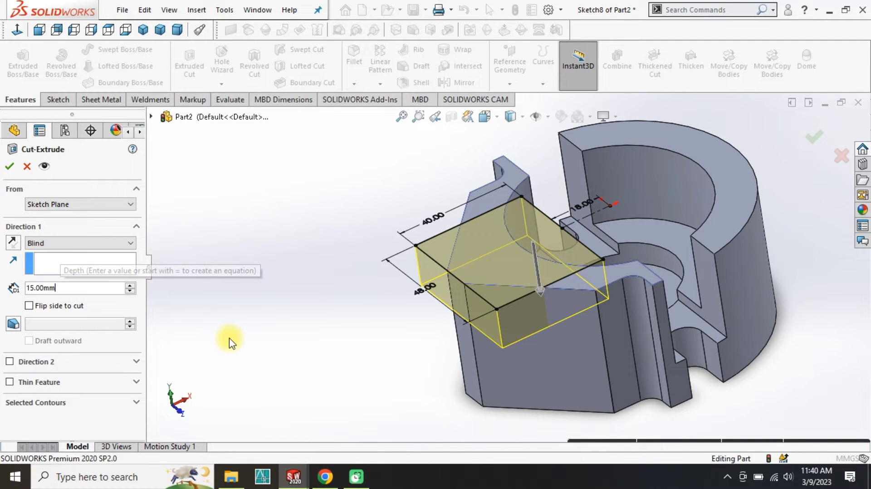
pyautogui.press('Return')
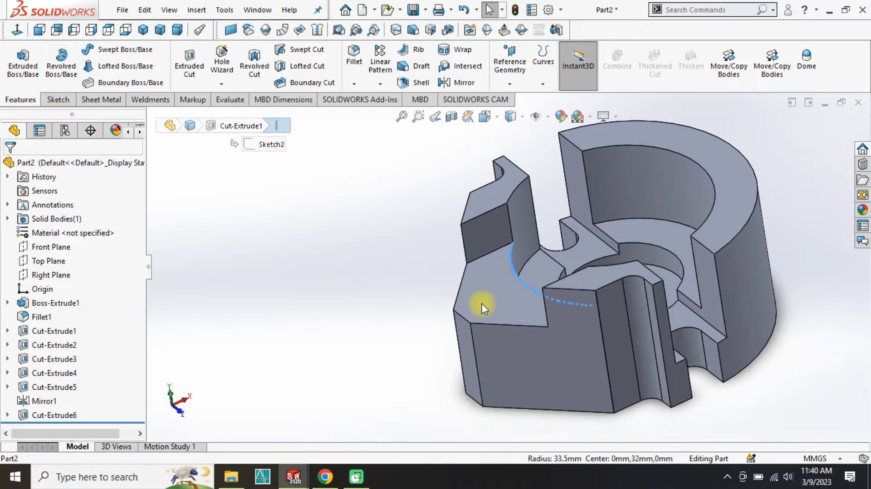
# Step: Deepen the rectangular side cut by editing its depth dimension on the model
pyautogui.click(513, 280)
pyautogui.scroll(2, 581, 259)
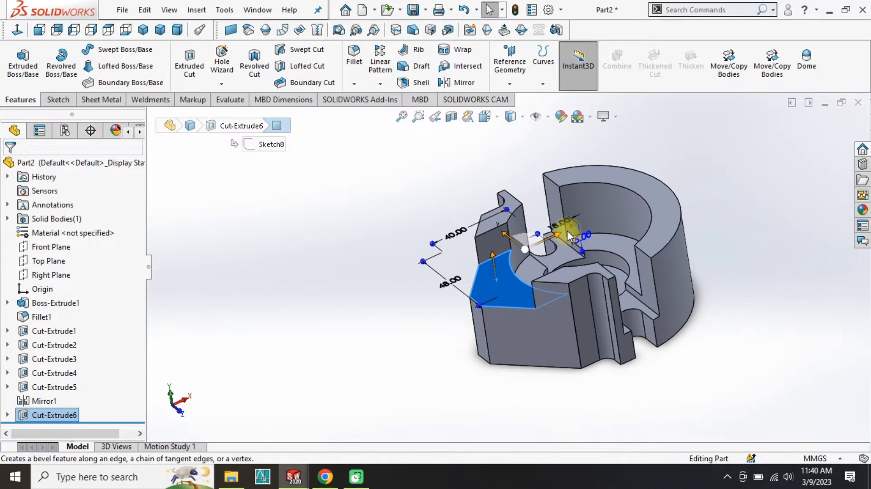
pyautogui.click(572, 244)
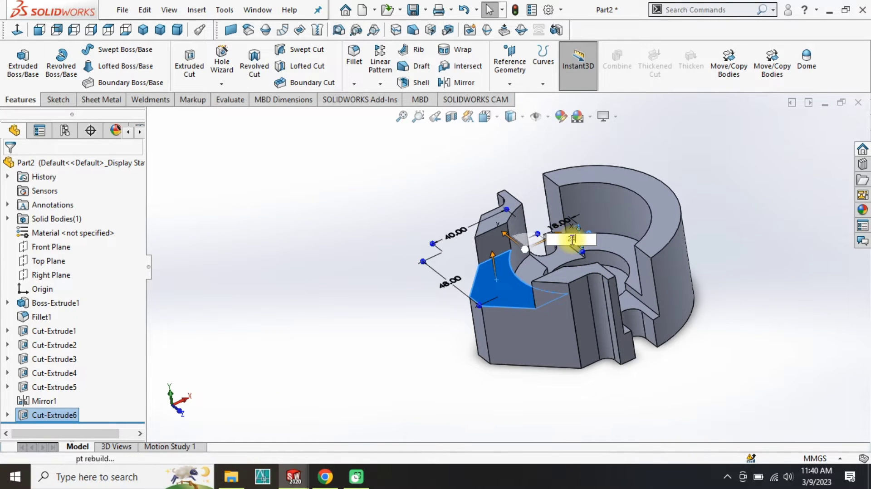
pyautogui.press('Return')
pyautogui.click(421, 351)
pyautogui.moveTo(422, 352); pyautogui.dragTo(453, 293, button='middle')
pyautogui.scroll(-2, 454, 293)
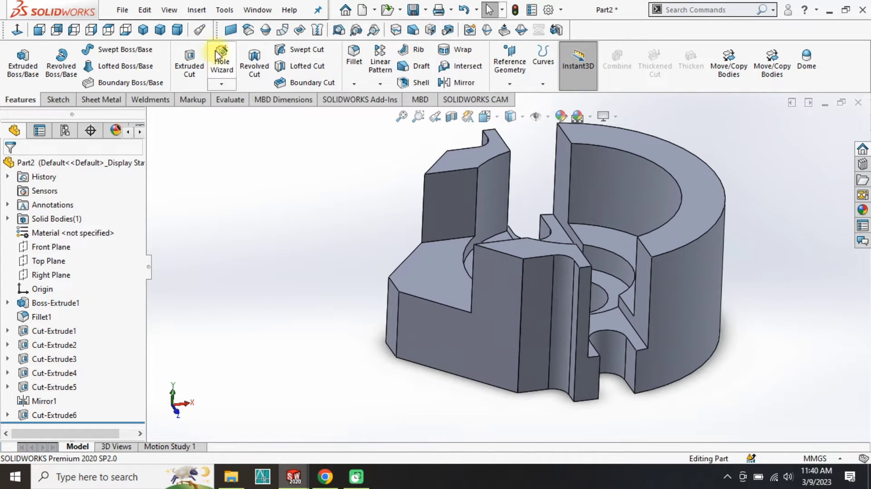
# Step: Start a sketch on the Right Plane and draw a circle about 14.7 mm in diameter directly above the origin
pyautogui.click(143, 30)
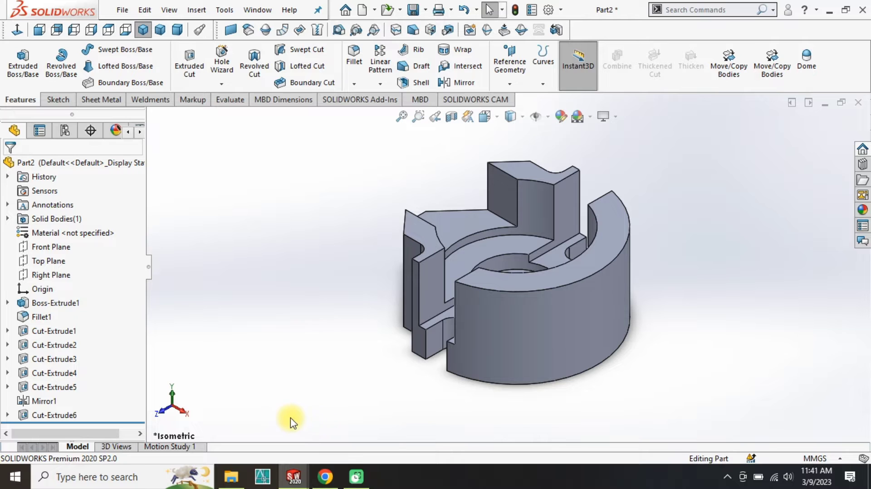
pyautogui.click(45, 274)
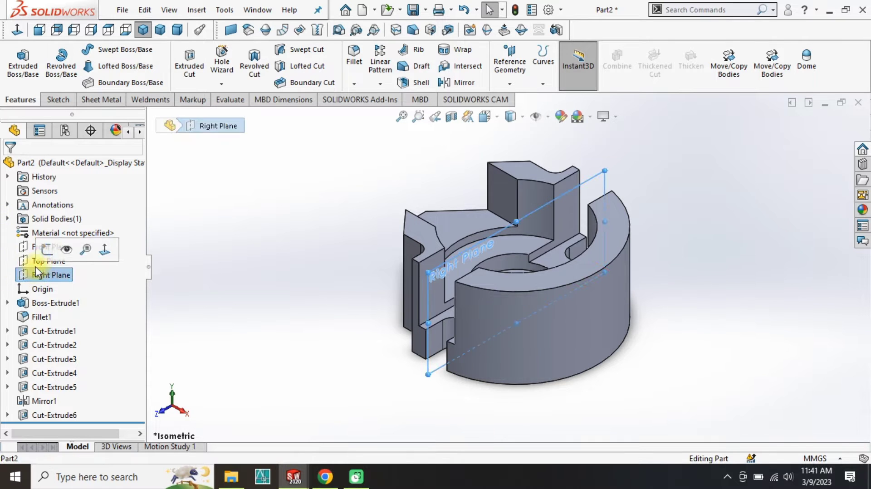
pyautogui.click(43, 248)
pyautogui.click(17, 30)
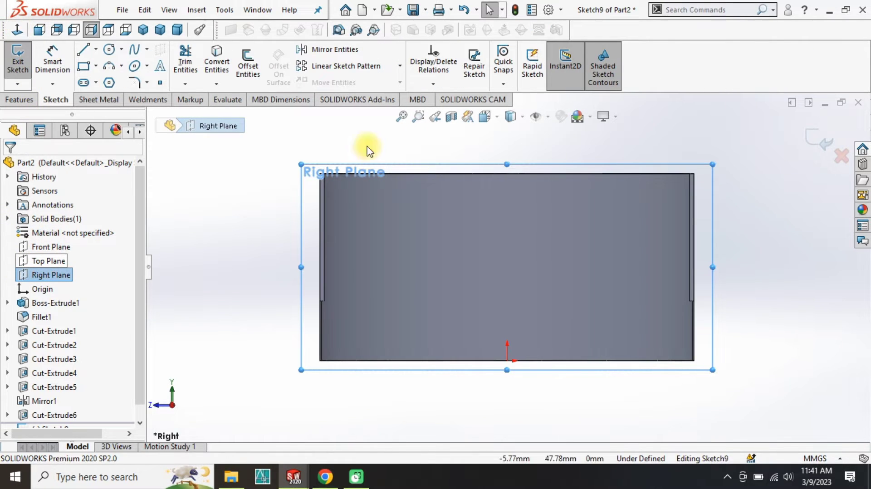
pyautogui.click(109, 49)
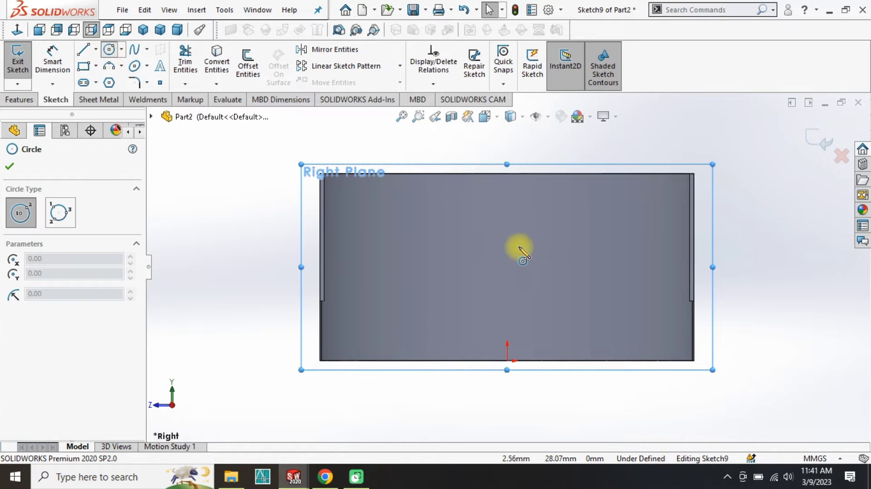
pyautogui.click(507, 227)
pyautogui.click(507, 258)
# Step: Dimension the circle's diameter and set it to 30 mm
pyautogui.moveTo(381, 280); pyautogui.dragTo(384, 236, button='right')
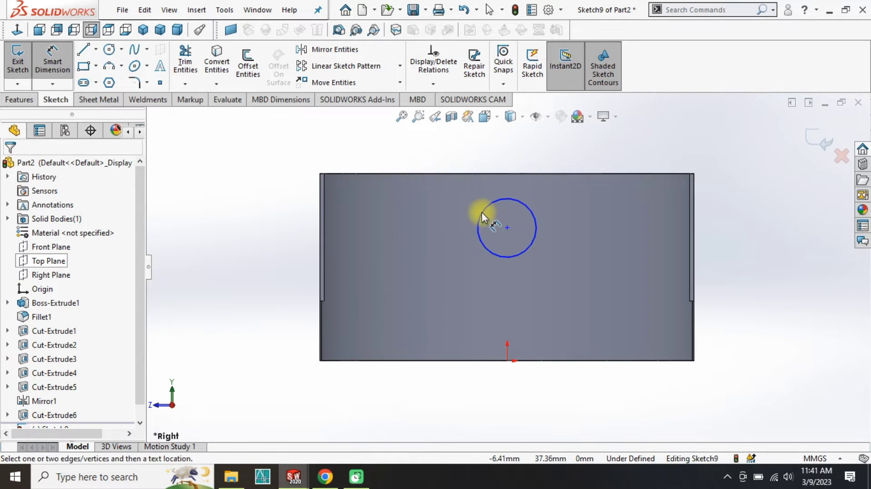
pyautogui.click(481, 213)
pyautogui.click(371, 249)
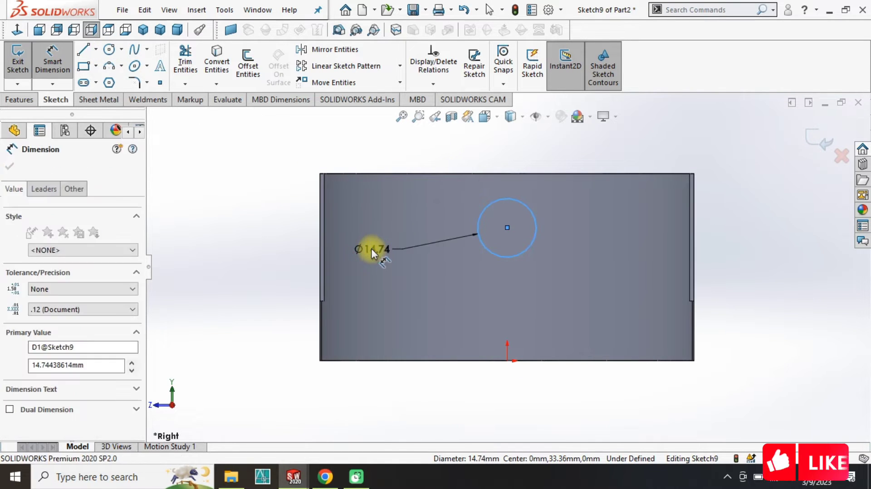
pyautogui.press('Return')
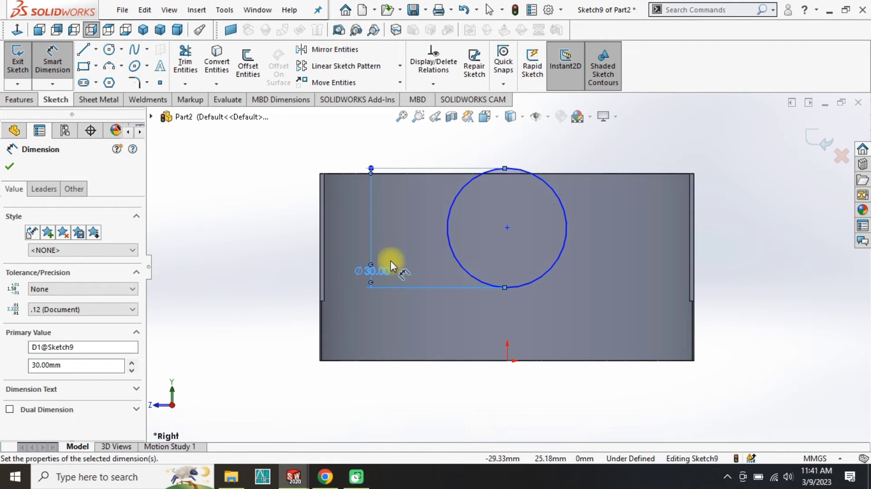
# Step: Draw vertical lines from both side points of the circle up to the part's upper edge and join them with a horizontal line
pyautogui.moveTo(495, 251); pyautogui.dragTo(433, 231, button='right')
pyautogui.click(447, 228)
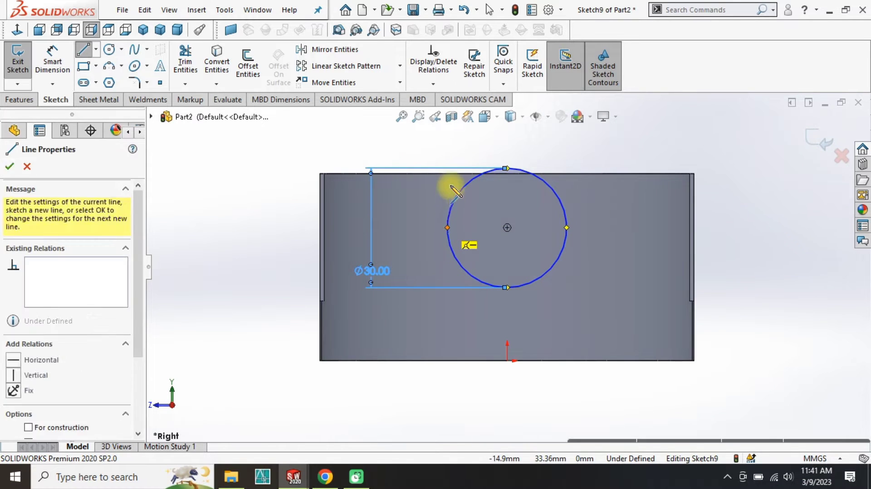
pyautogui.click(447, 173)
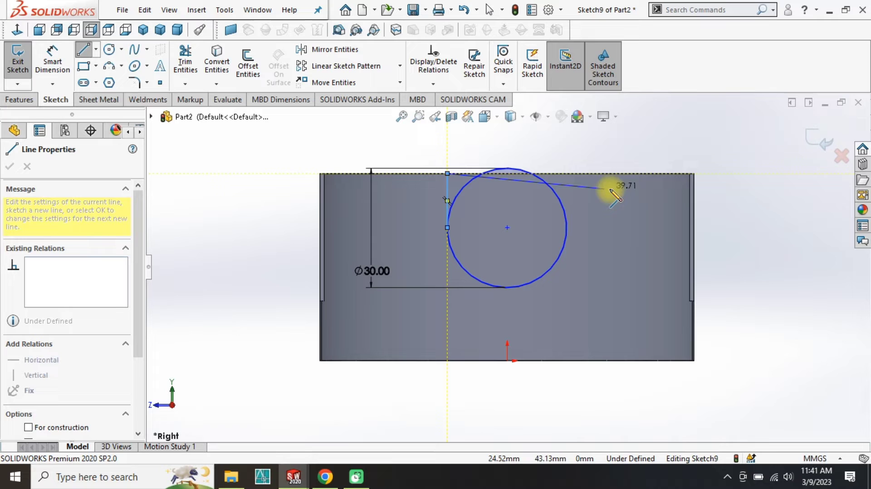
pyautogui.click(566, 173)
pyautogui.click(566, 229)
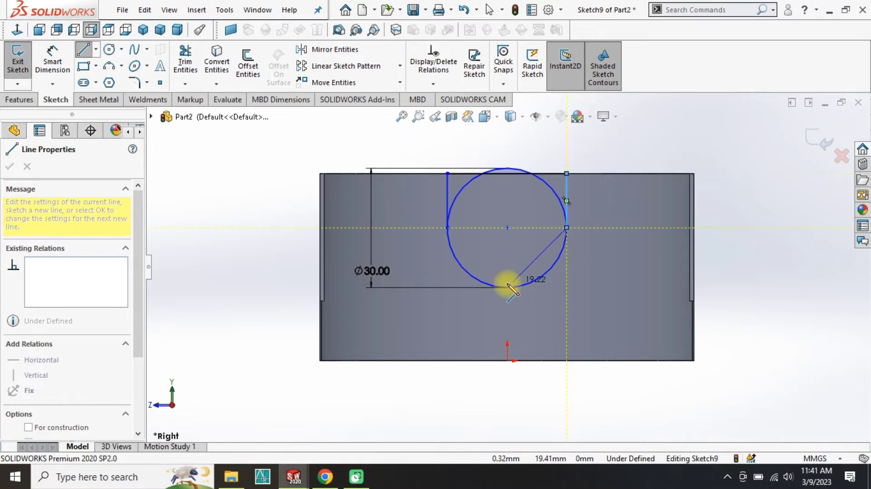
pyautogui.press('Escape')
# Step: Dimension one of the vertical lines beside the circle and set its length to 9 mm
pyautogui.moveTo(260, 334); pyautogui.dragTo(297, 182, button='right')
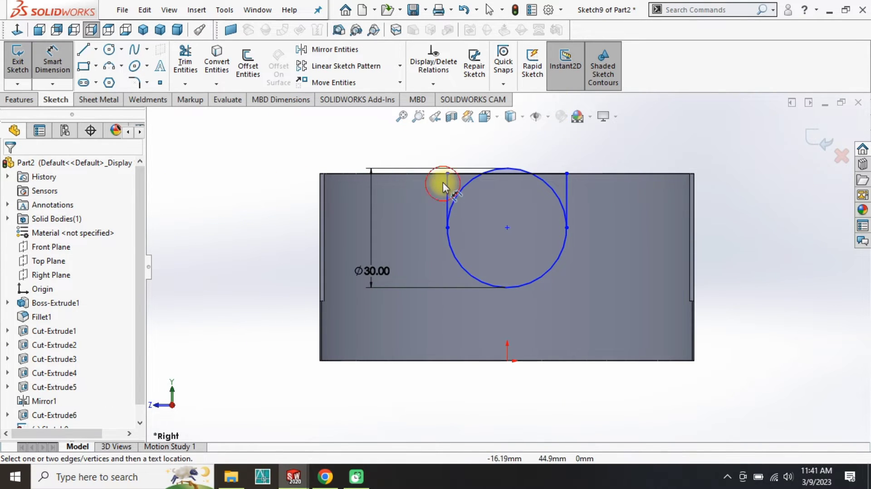
pyautogui.click(444, 189)
pyautogui.click(433, 193)
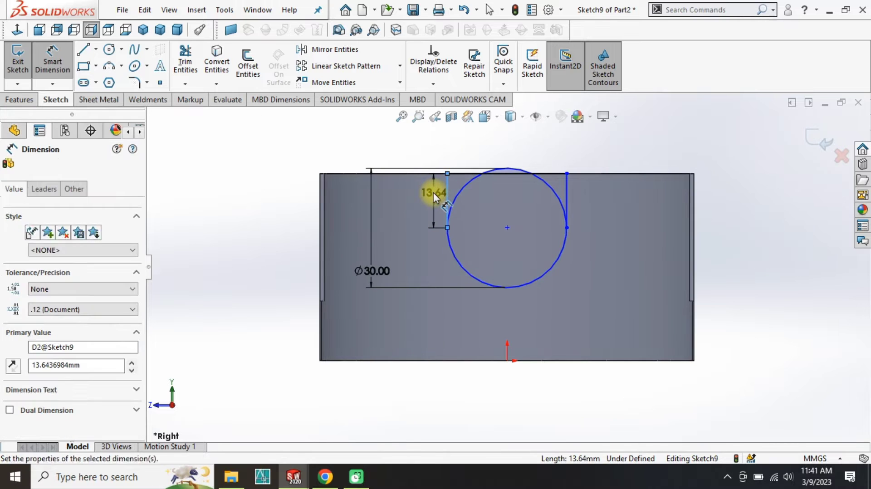
pyautogui.write('9')
pyautogui.press('Return')
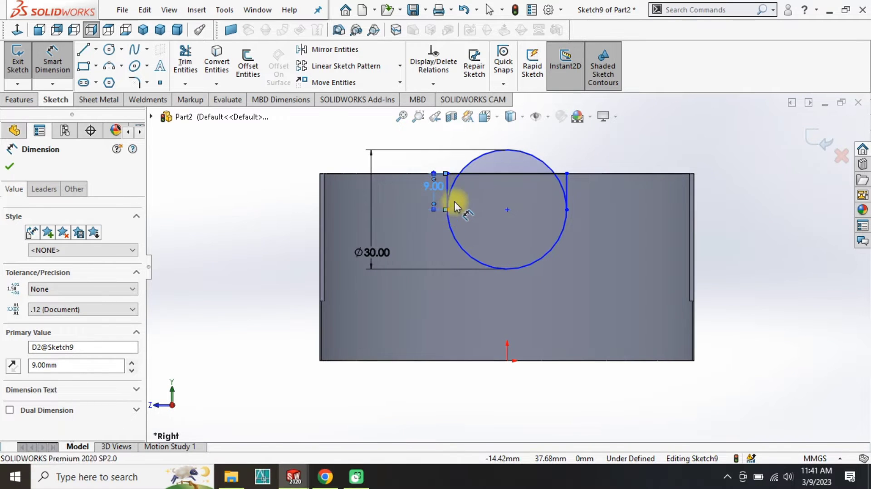
pyautogui.press('Escape')
# Step: Trim away the circle's upper half between the vertical lines, leaving a closed U-shaped profile
pyautogui.scroll(-3, 483, 177)
pyautogui.scroll(-1, 483, 177)
pyautogui.click(185, 62)
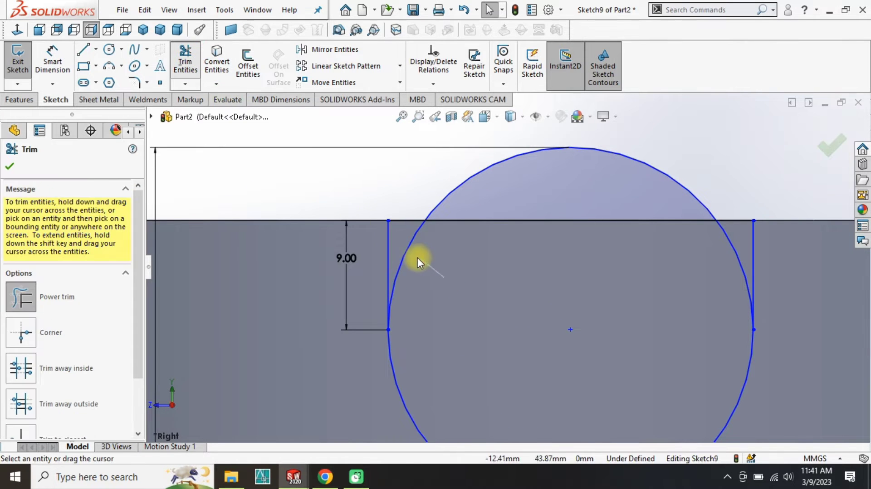
pyautogui.moveTo(406, 249); pyautogui.dragTo(607, 264)
pyautogui.moveTo(671, 185); pyautogui.dragTo(676, 179)
pyautogui.press('Escape')
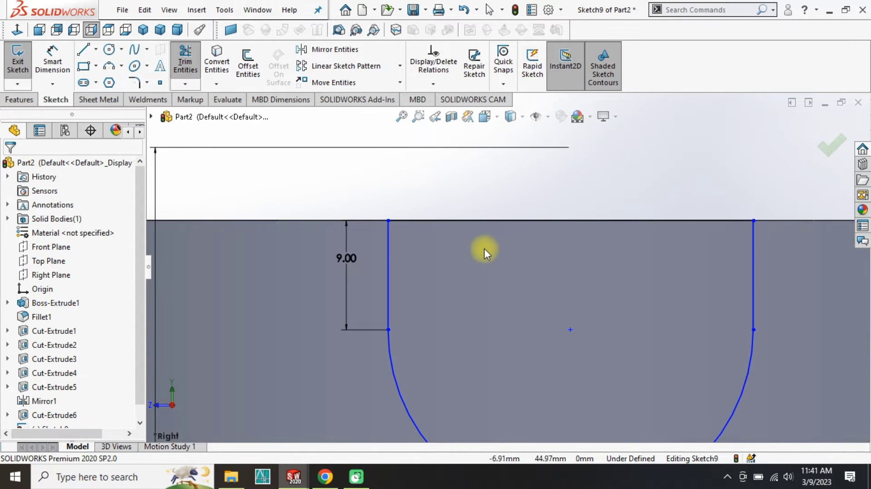
# Step: Cut the U-shaped profile 70 mm outward through the curved wall with an Extruded Cut
pyautogui.scroll(3, 482, 249)
pyautogui.moveTo(539, 260); pyautogui.dragTo(572, 272, button='middle')
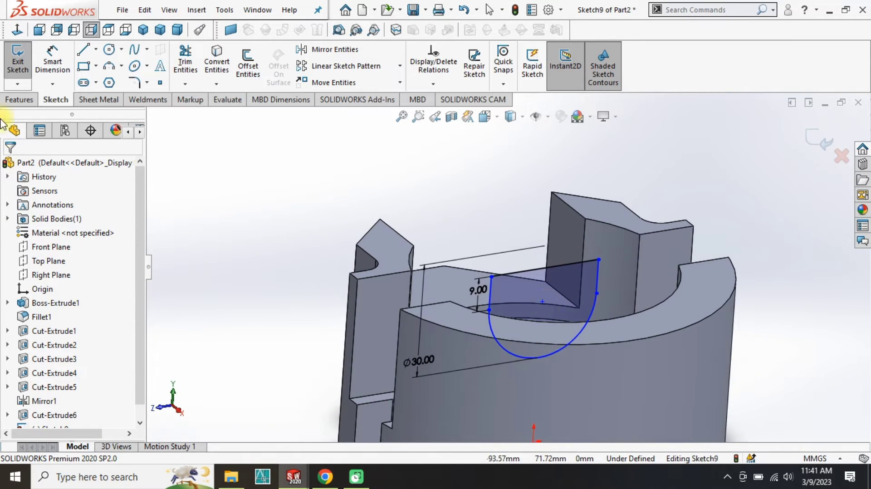
pyautogui.click(19, 100)
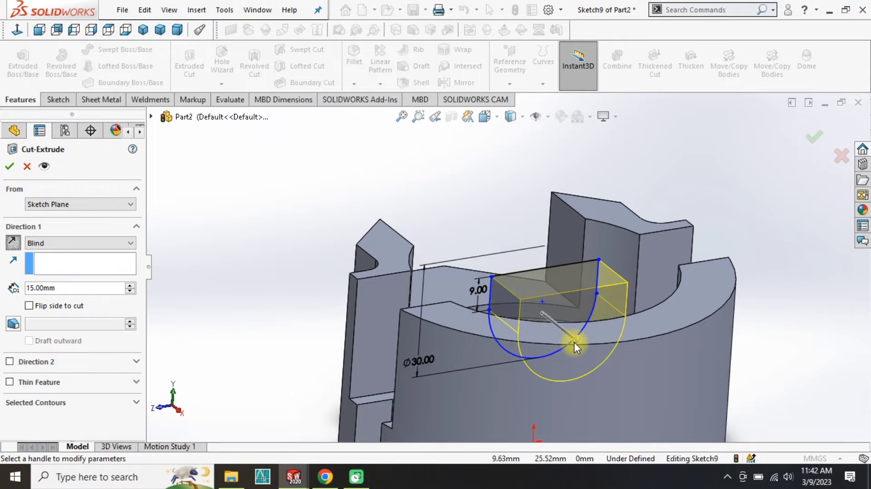
pyautogui.moveTo(575, 341); pyautogui.dragTo(680, 379)
pyautogui.press('Return')
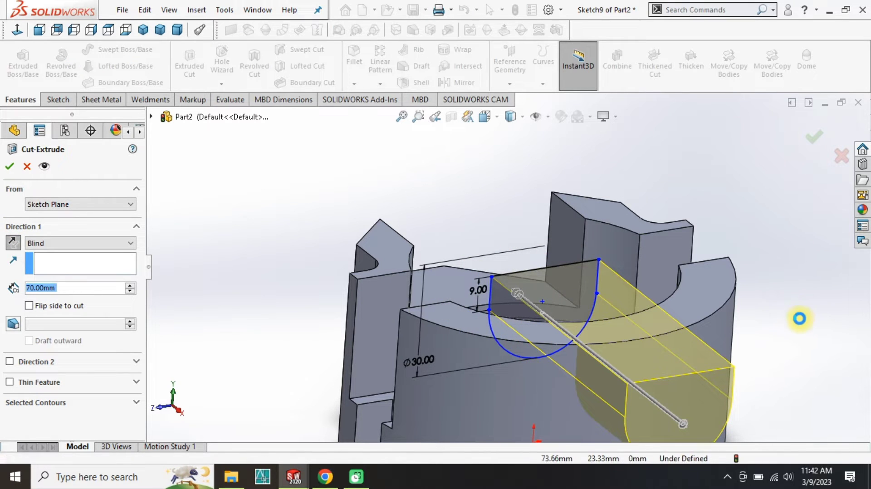
pyautogui.scroll(1, 771, 340)
pyautogui.scroll(3, 615, 374)
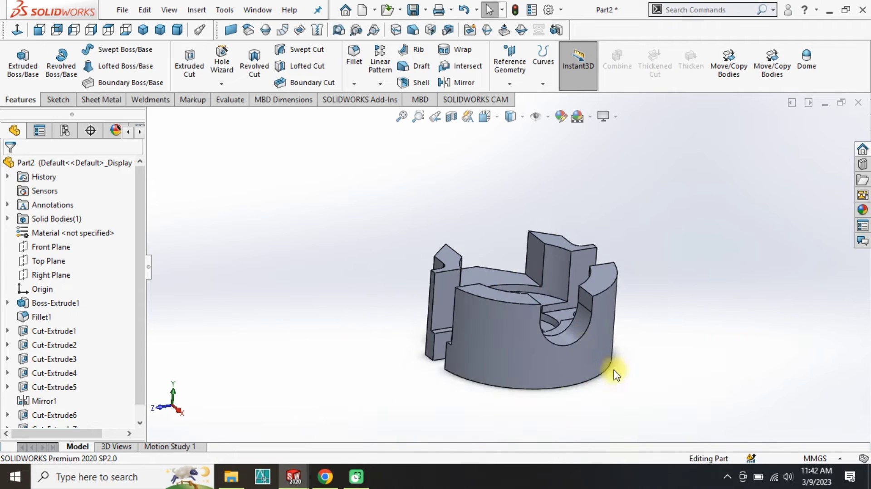
pyautogui.moveTo(508, 312); pyautogui.dragTo(594, 361, button='middle')
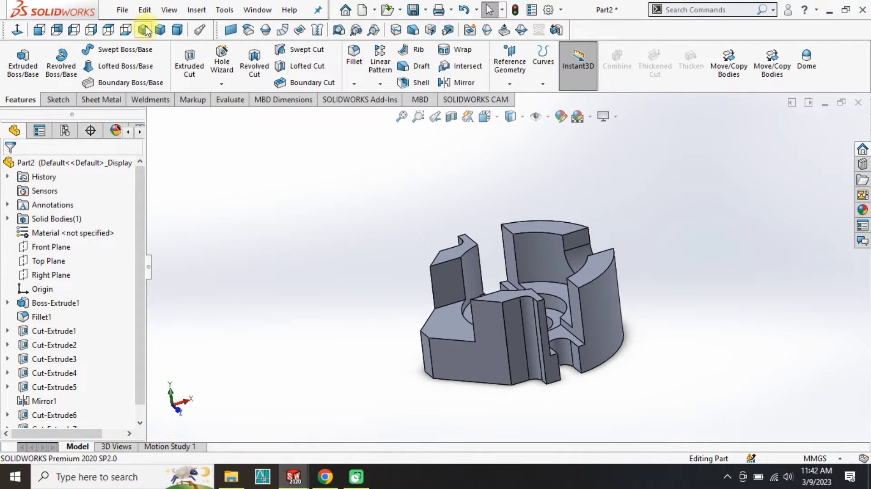
# Step: Start a sketch on the Front Plane and draw a circle about 7.6 mm in diameter near the top of the raised block beside the side cut
pyautogui.click(145, 30)
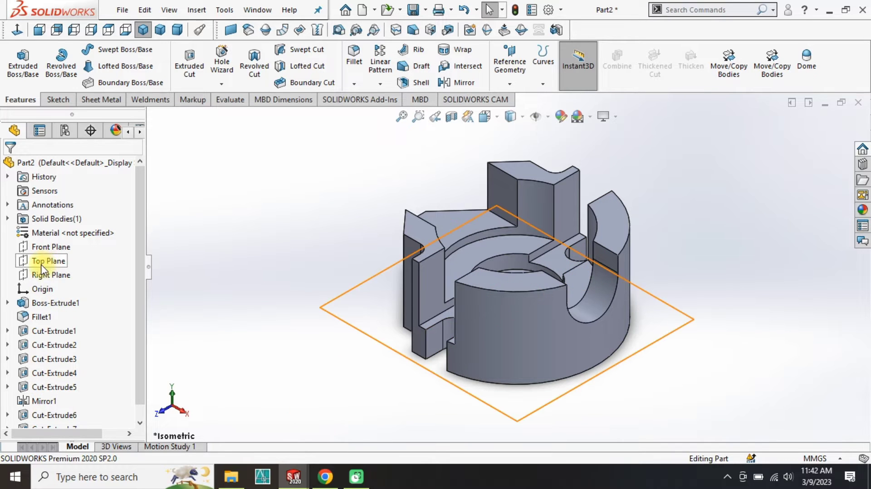
pyautogui.click(47, 251)
pyautogui.click(55, 233)
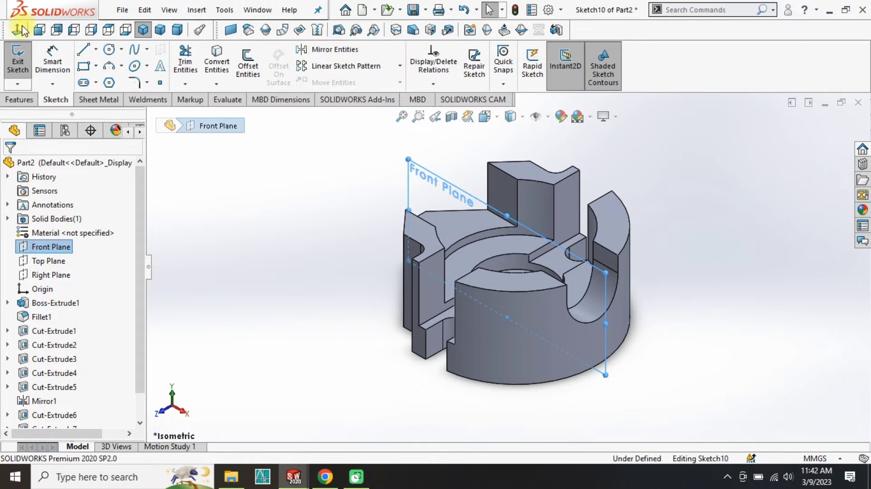
pyautogui.click(17, 30)
pyautogui.scroll(-3, 408, 200)
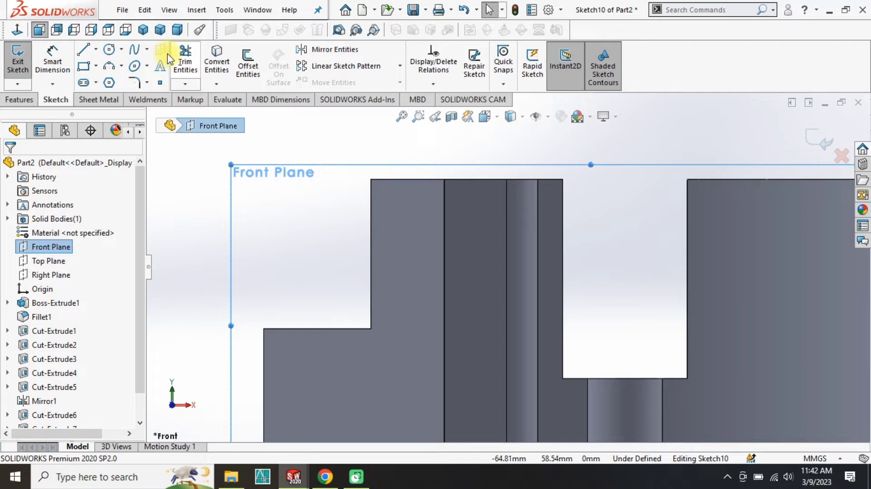
pyautogui.click(107, 49)
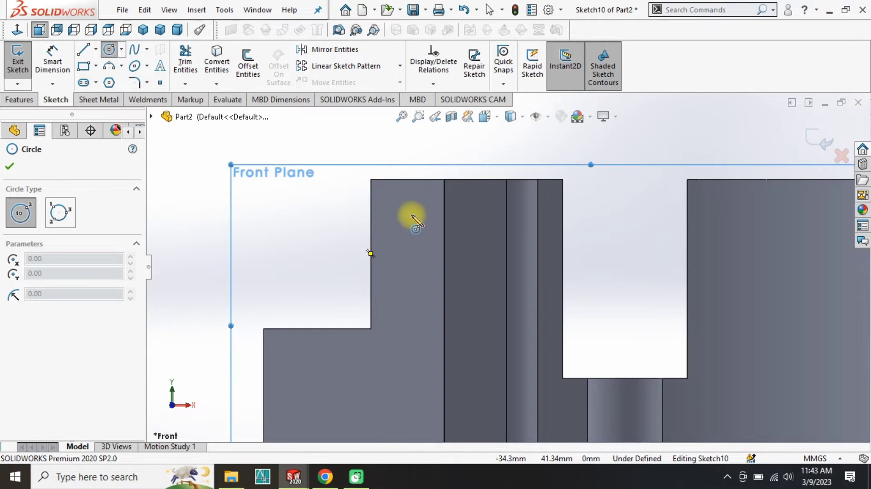
pyautogui.click(412, 214)
pyautogui.click(414, 237)
# Step: Dimension the small circle on the raised block and set its diameter to 10 mm
pyautogui.moveTo(316, 264); pyautogui.dragTo(316, 219, button='right')
pyautogui.click(393, 200)
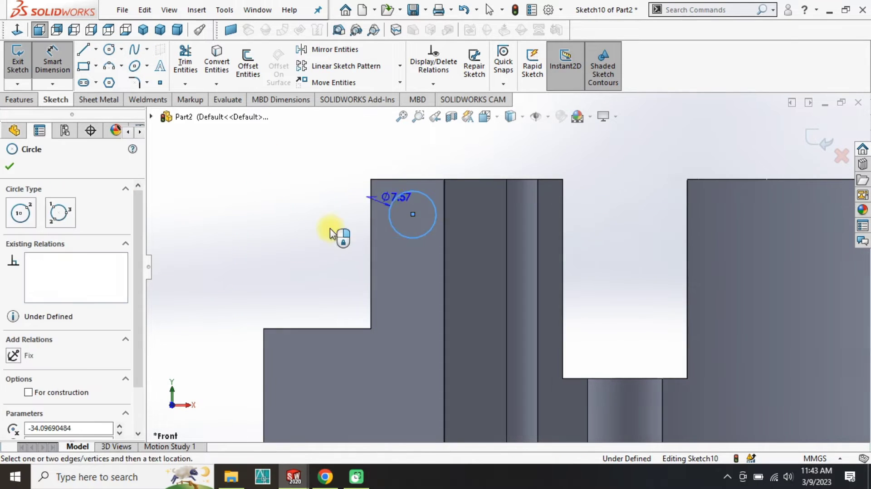
pyautogui.click(291, 224)
pyautogui.press('Return')
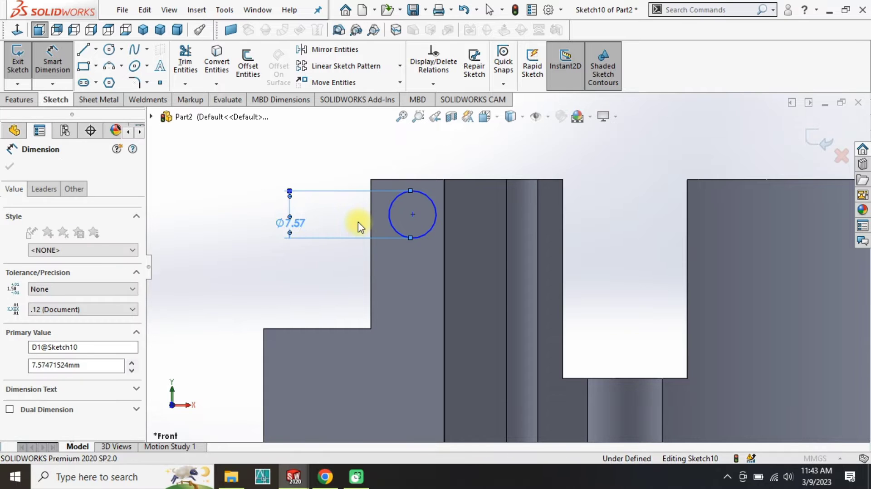
# Step: Dimension the distance from the circle's centre to the block's upper edge and set it to 10 mm
pyautogui.click(430, 187)
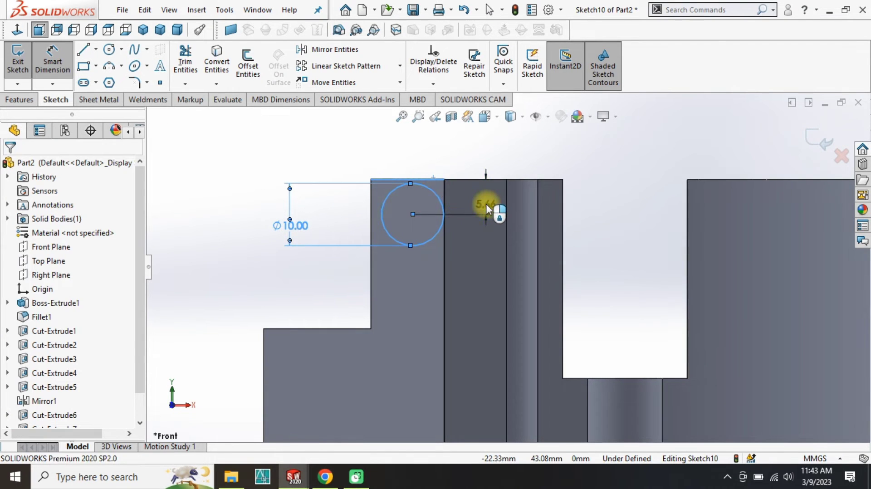
pyautogui.click(485, 204)
pyautogui.write('10.00mm')
pyautogui.press('Return')
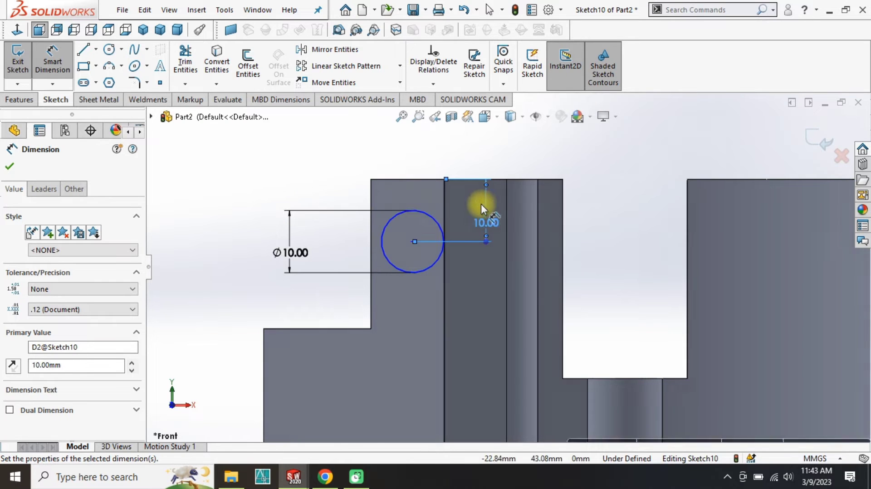
# Step: Draw lines from the circle's top point to the block's outer edge, down that edge, and back to the circle's bottom point
pyautogui.press('l')
pyautogui.click(412, 210)
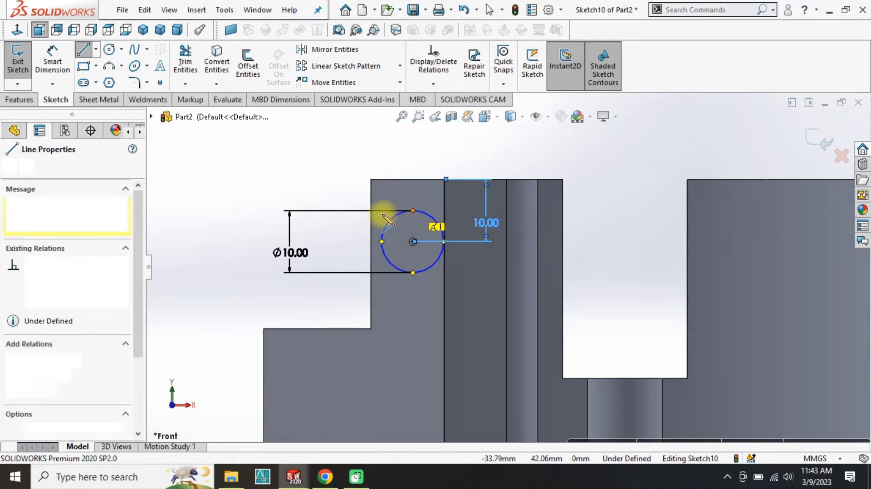
pyautogui.click(371, 211)
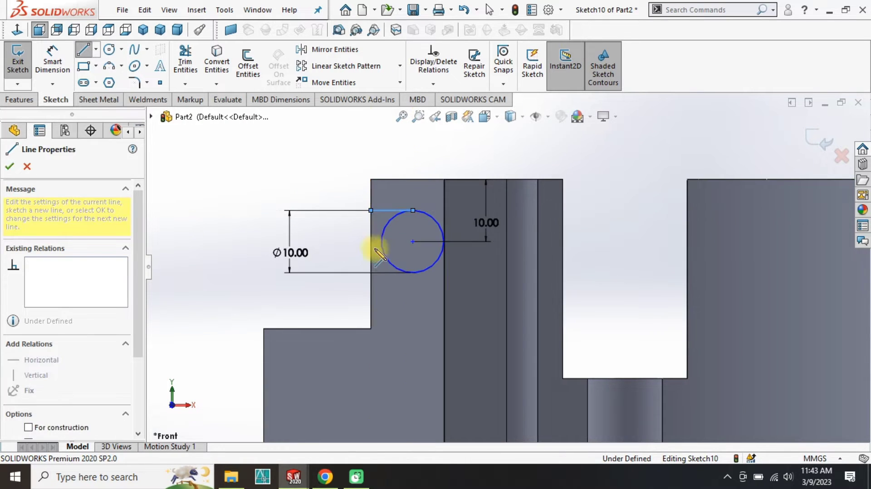
pyautogui.click(371, 272)
pyautogui.click(413, 273)
# Step: Dimension the upper horizontal line between the block's edge and the circle and set its length to 10 mm
pyautogui.press('d')
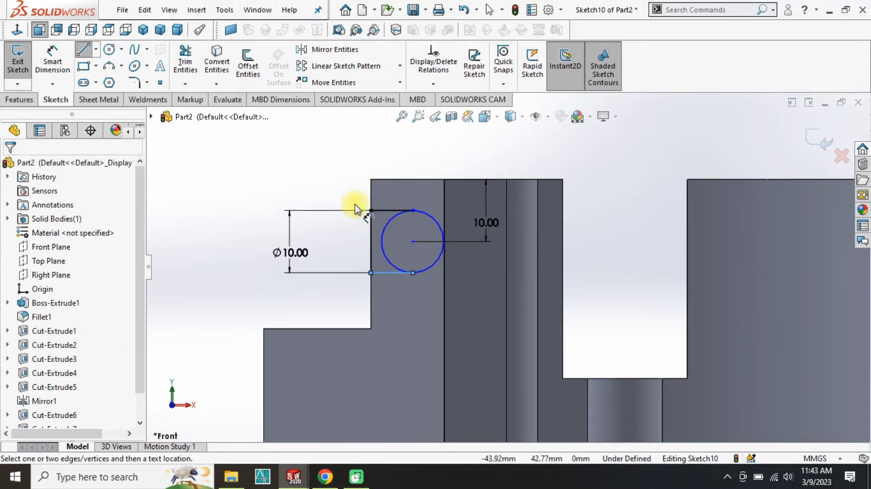
pyautogui.click(389, 211)
pyautogui.click(386, 195)
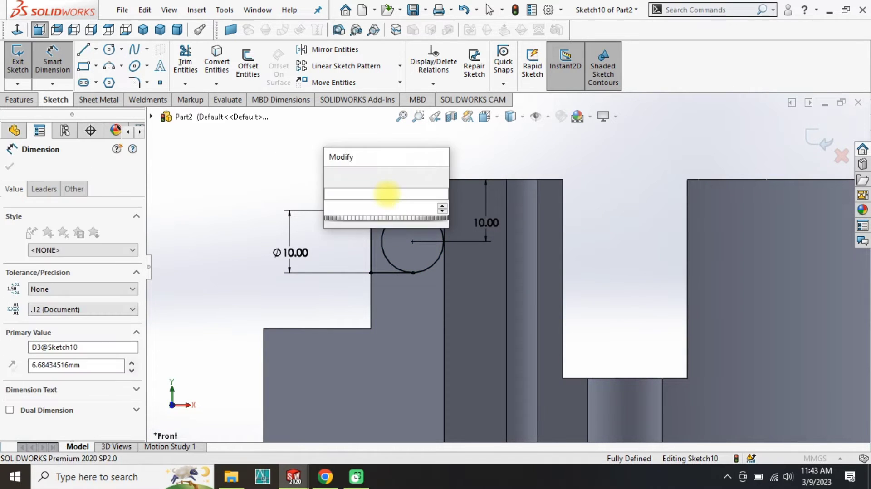
pyautogui.press('Return')
pyautogui.press('Escape')
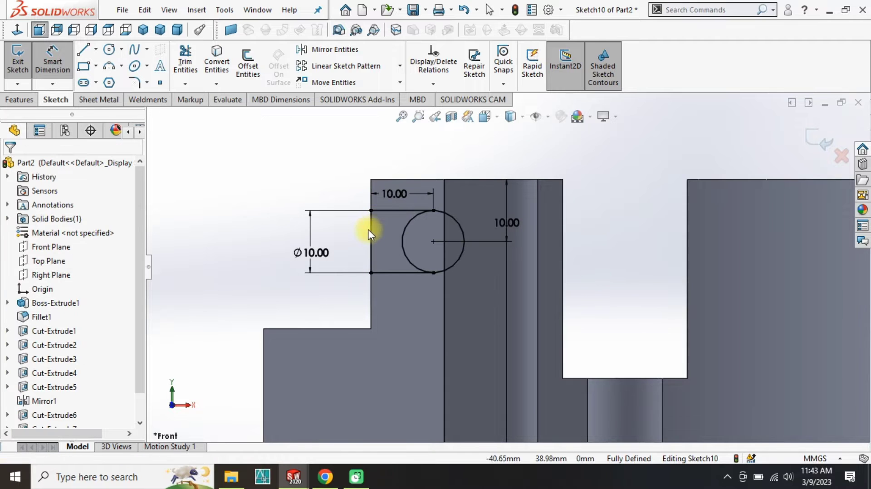
# Step: Trim away the inner half of the circle to leave a closed round-ended slot profile
pyautogui.click(196, 58)
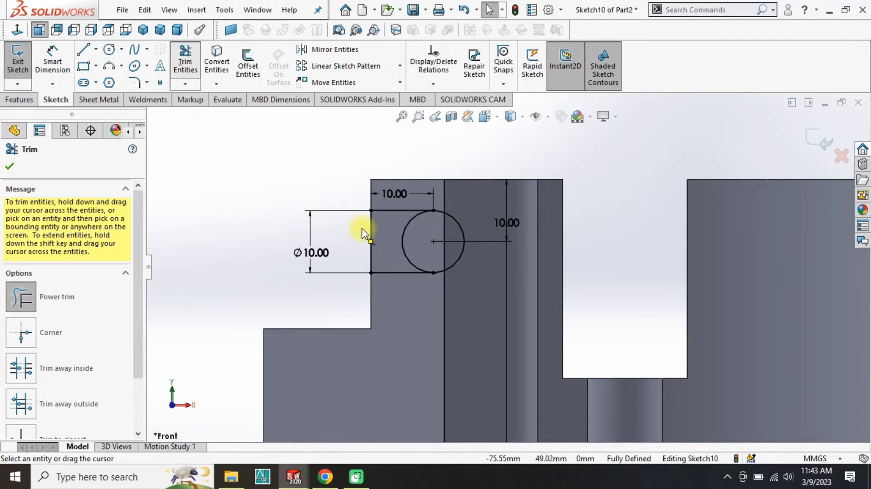
pyautogui.scroll(1, 397, 264)
pyautogui.moveTo(449, 231); pyautogui.dragTo(476, 287, button='middle')
pyautogui.scroll(1, 429, 292)
pyautogui.press('Escape')
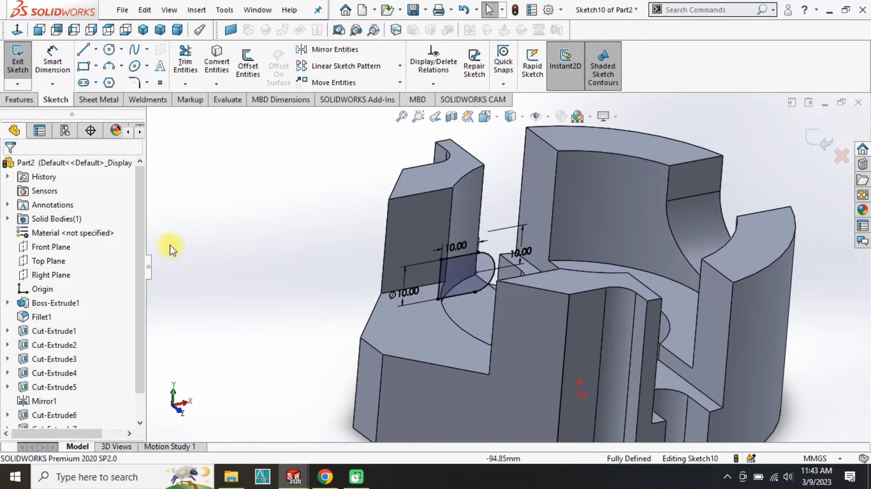
# Step: Set the distance from the slot arc's centre to the block's upper edge to 12 mm
pyautogui.click(143, 30)
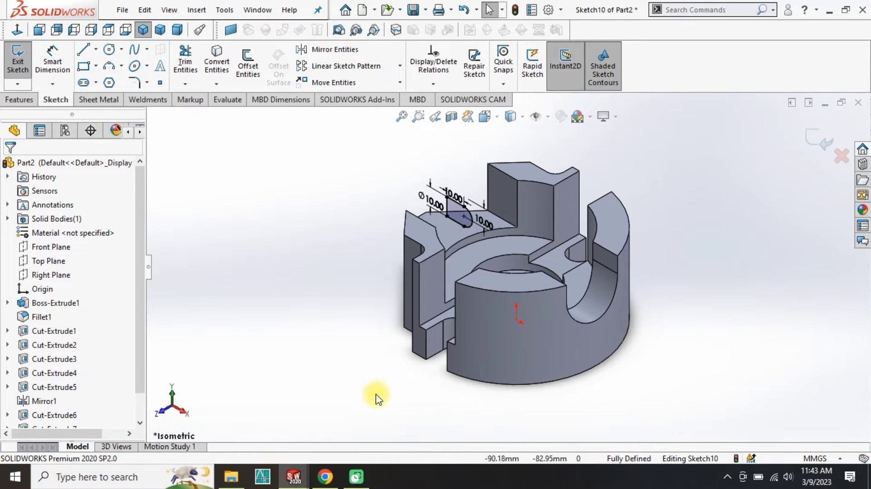
pyautogui.scroll(-2, 376, 385)
pyautogui.scroll(-2, 503, 235)
pyautogui.scroll(-1, 522, 182)
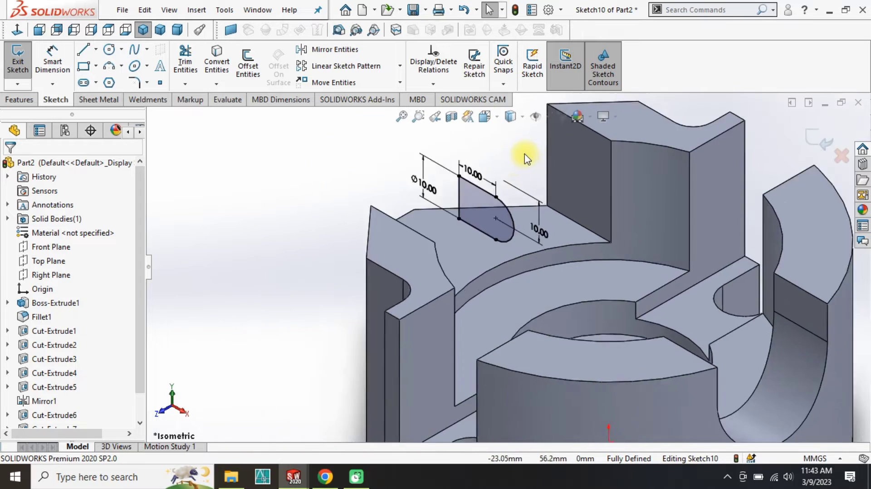
pyautogui.scroll(-2, 525, 157)
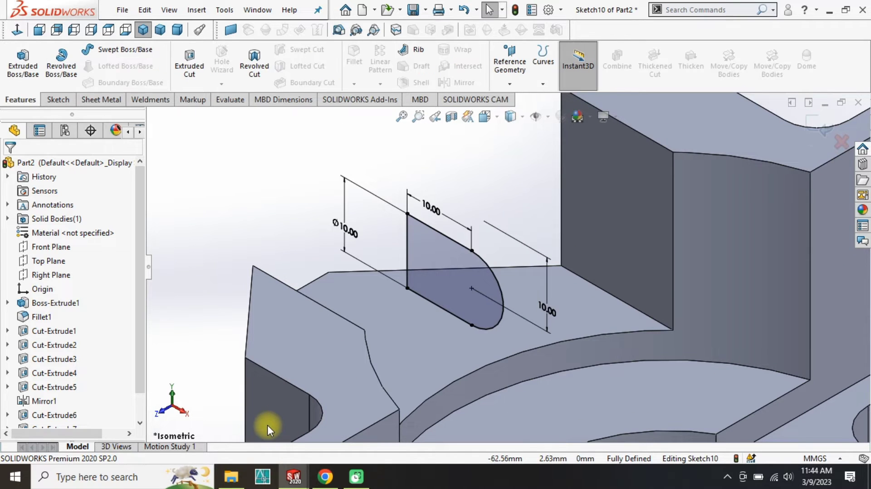
pyautogui.doubleClick(547, 307)
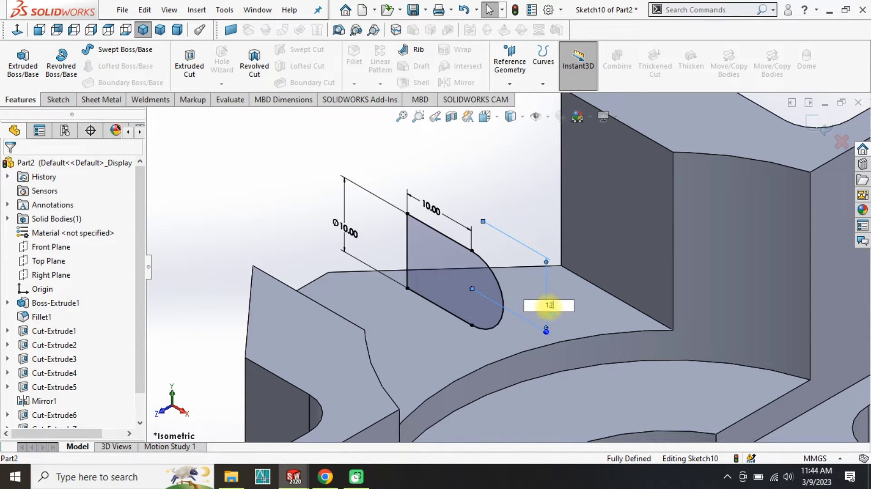
pyautogui.press('Return')
pyautogui.press('Escape')
# Step: Cut the round-ended slot profile through the part in both directions with an Extruded Cut set to Through All - Both
pyautogui.scroll(1, 364, 324)
pyautogui.moveTo(363, 325); pyautogui.dragTo(397, 285, button='middle')
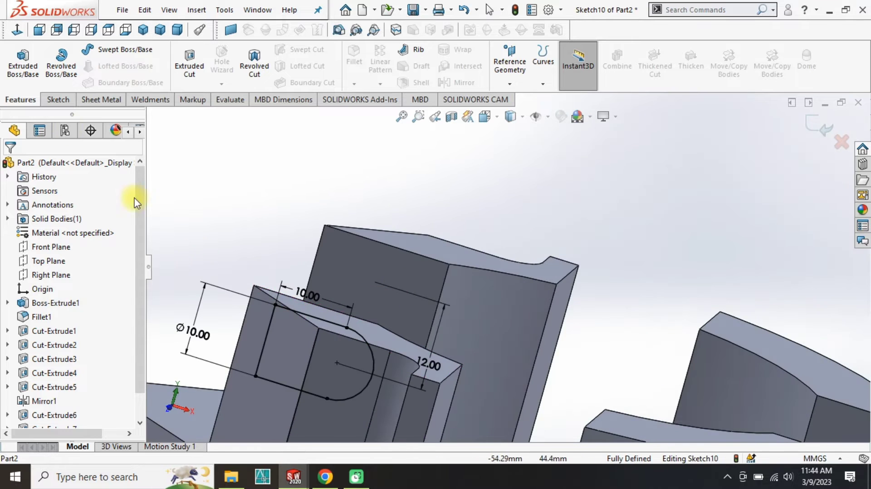
pyautogui.click(17, 31)
pyautogui.moveTo(346, 325); pyautogui.dragTo(398, 383, button='middle')
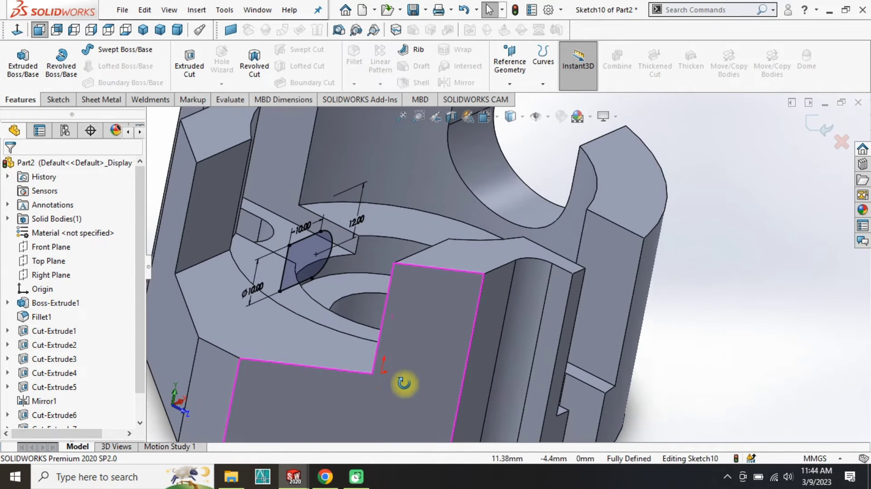
pyautogui.click(189, 62)
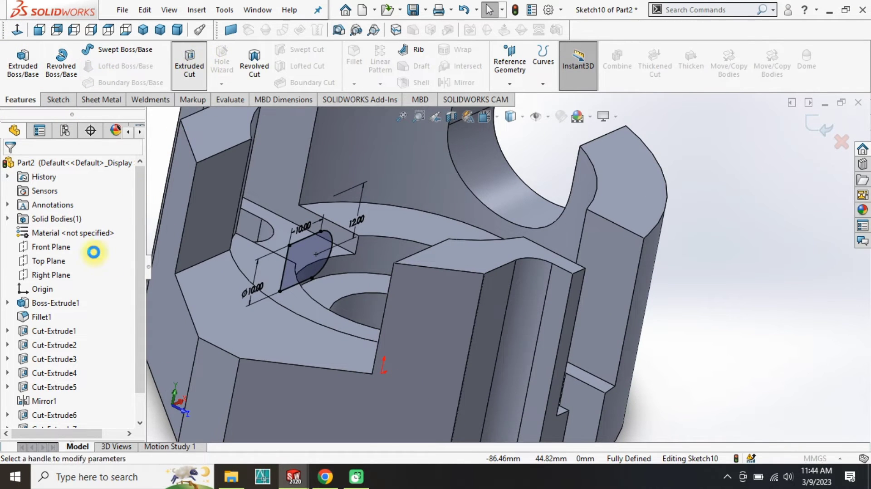
pyautogui.click(71, 245)
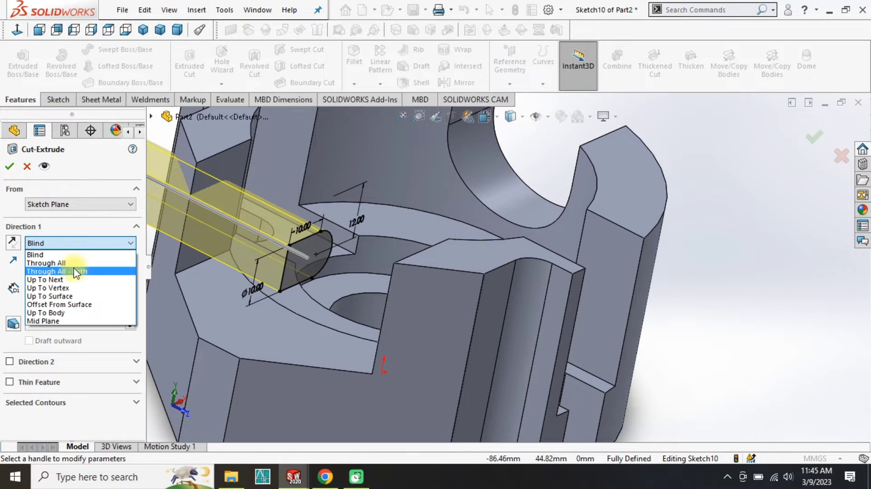
pyautogui.click(74, 264)
pyautogui.click(16, 167)
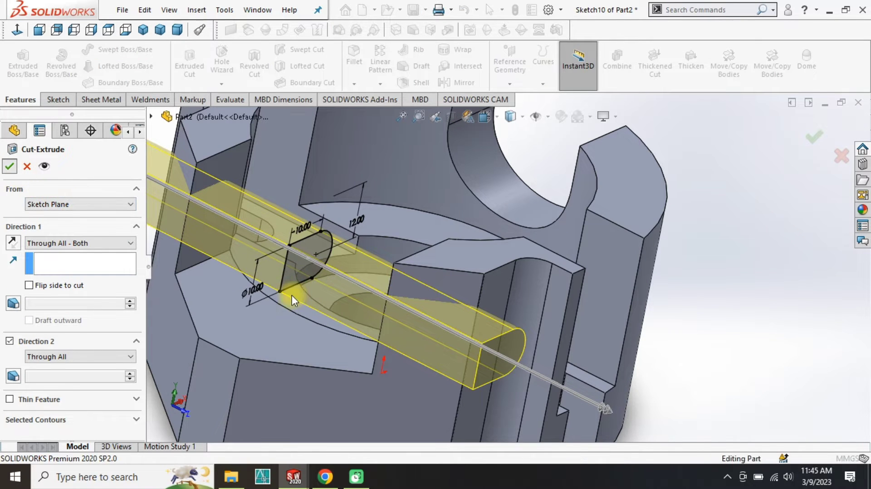
# Step: Inspect the finished part and its coloured version from several angles, ending in the isometric view
pyautogui.scroll(2, 330, 308)
pyautogui.moveTo(291, 251); pyautogui.dragTo(296, 280, button='middle')
pyautogui.click(142, 30)
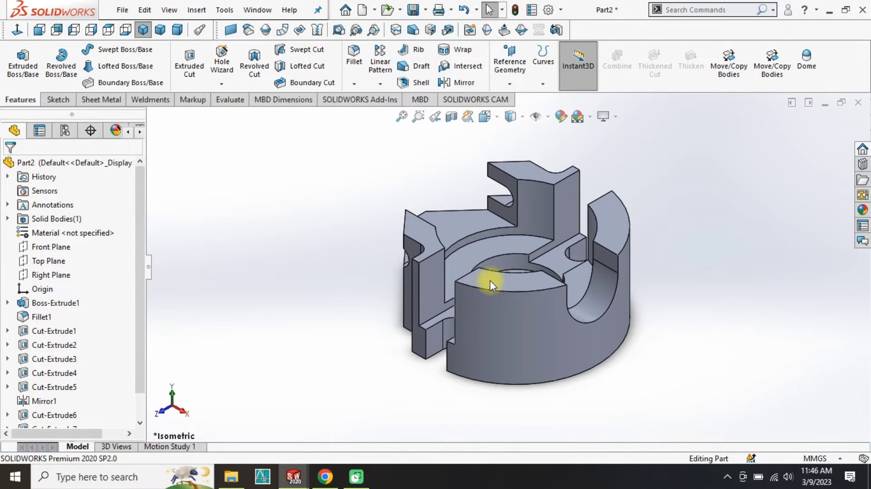
pyautogui.moveTo(490, 280); pyautogui.dragTo(429, 282, button='middle')
pyautogui.click(144, 31)
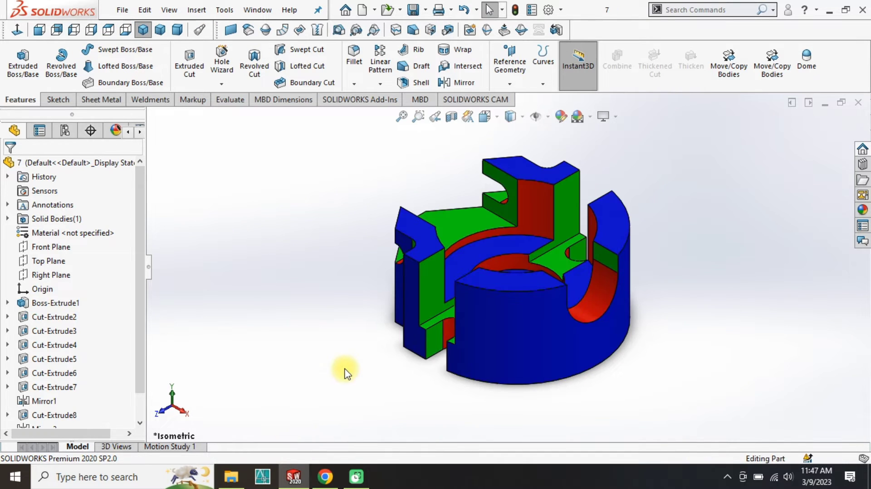
pyautogui.moveTo(497, 297); pyautogui.dragTo(508, 204, button='middle')
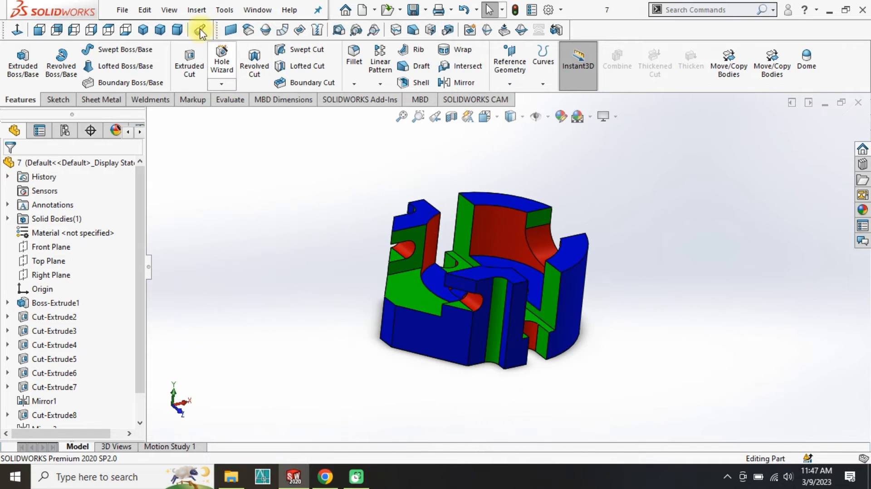
pyautogui.click(143, 30)
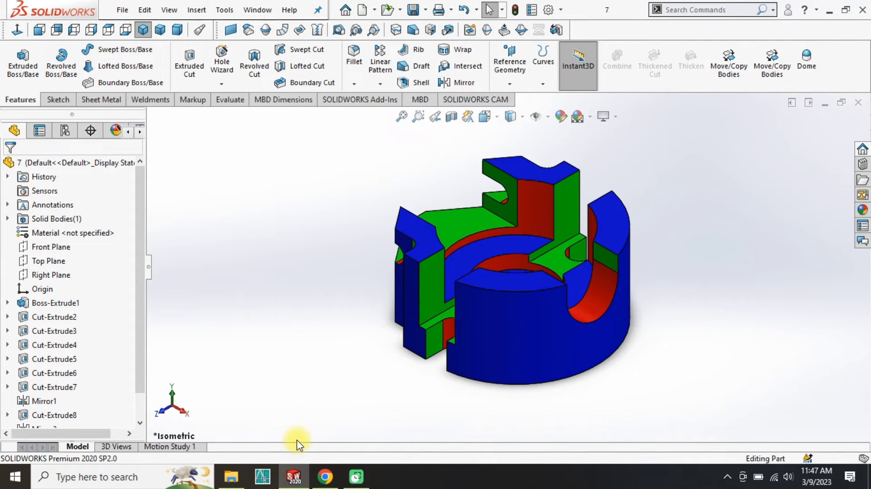
# Step: Switch to the PDF in Chrome, reduce the zoom to 25% and go to the Circular Table drawing on page 8
pyautogui.click(324, 476)
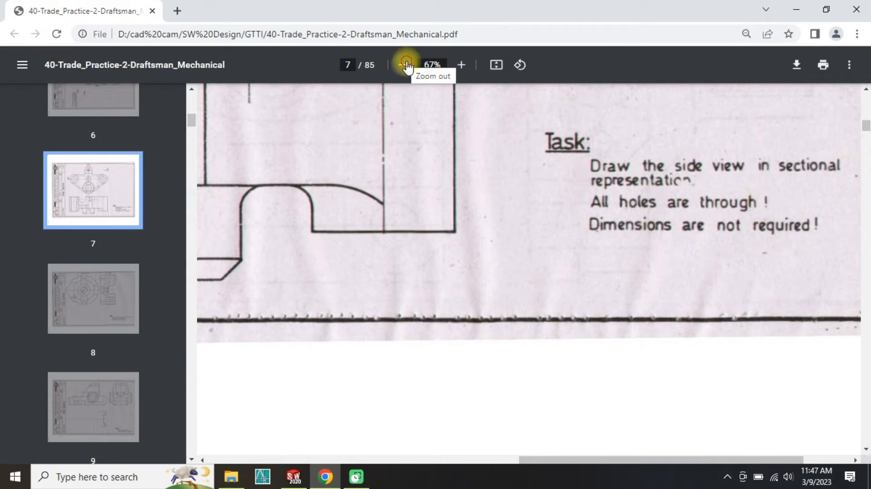
pyautogui.click(406, 65)
pyautogui.click(407, 65)
pyautogui.click(406, 65)
pyautogui.scroll(-5, 501, 278)
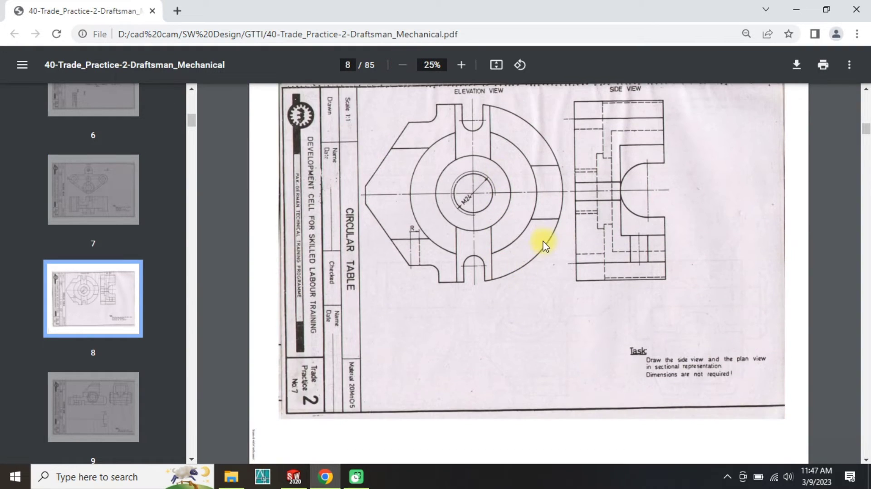
pyautogui.scroll(2, 544, 245)
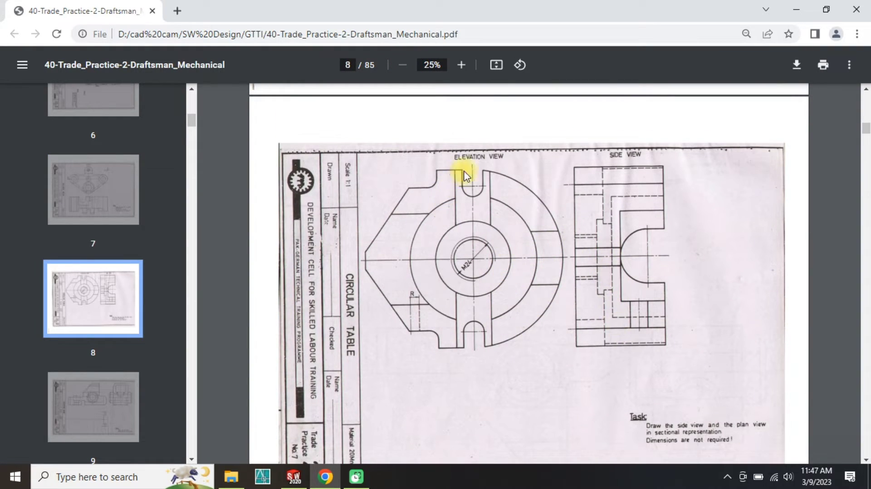
pyautogui.scroll(-4, 653, 343)
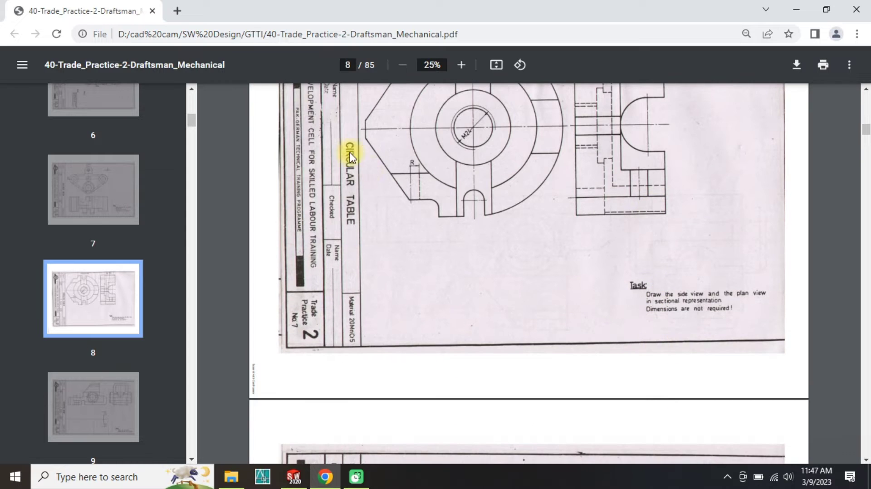
# Step: Examine the Circular Table's elevation view, side view and task note up close, ending with the full drawing in view
pyautogui.click(460, 65)
pyautogui.click(460, 65)
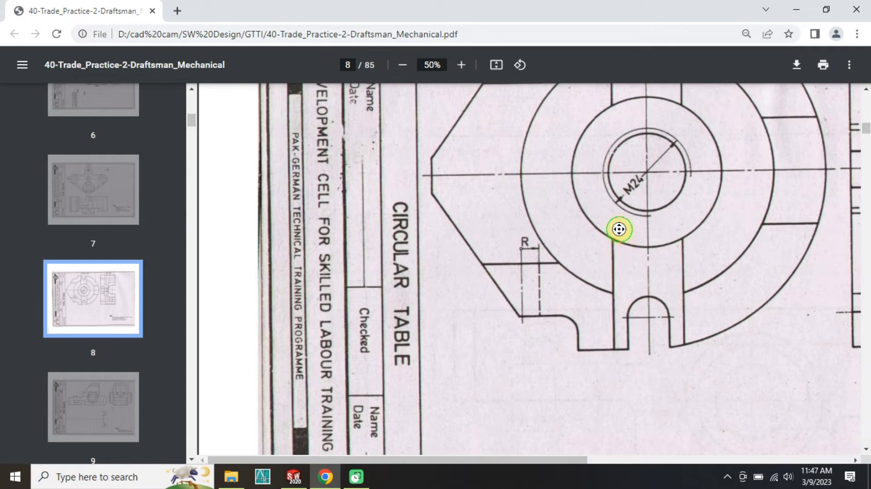
pyautogui.moveTo(619, 229)
pyautogui.mouseDown(button='middle')
pyautogui.moveTo(641, 272)
pyautogui.moveTo(680, 233)
pyautogui.moveTo(684, 263)
pyautogui.moveTo(662, 288)
pyautogui.mouseUp(button='middle')
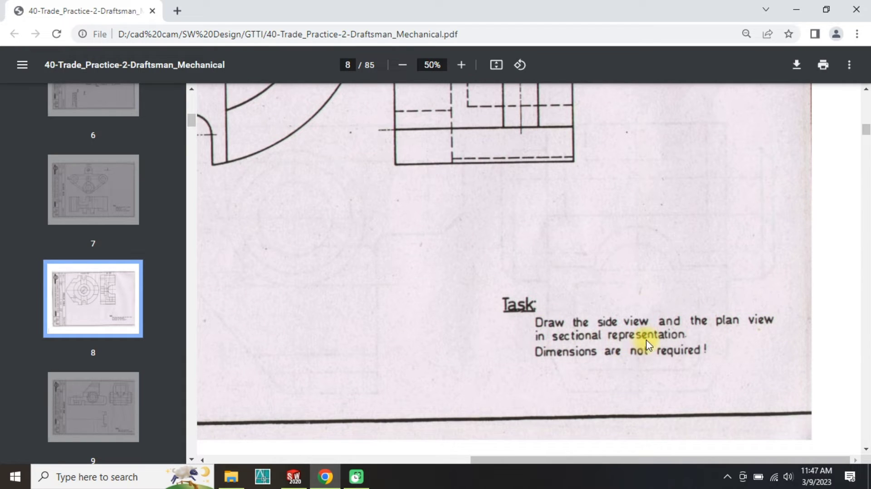
pyautogui.click(399, 68)
pyautogui.scroll(3, 492, 133)
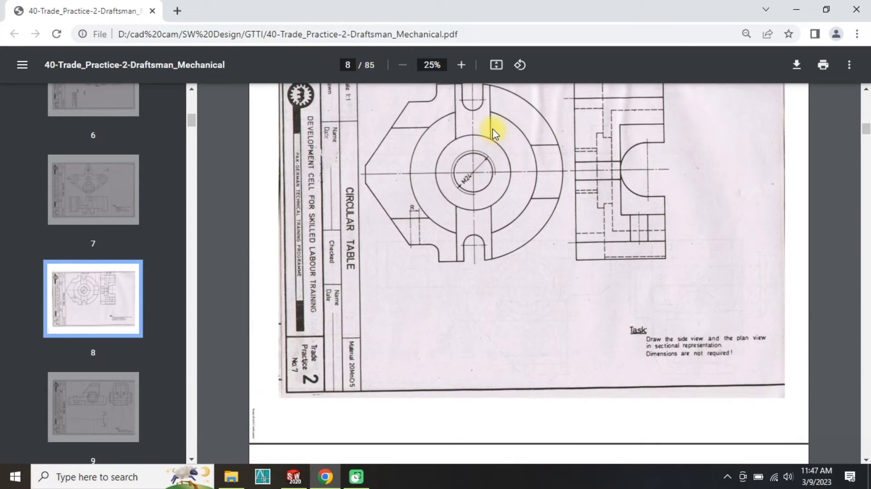
pyautogui.scroll(2, 494, 134)
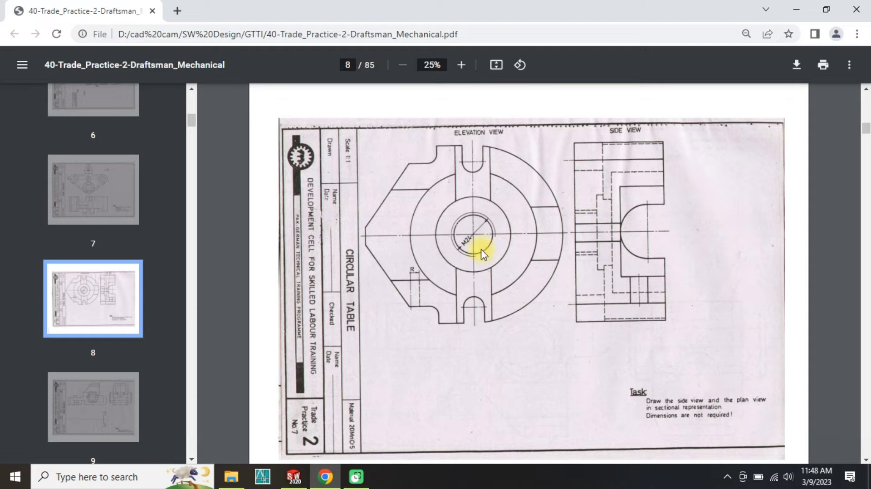
# Step: Switch back to SOLIDWORKS and create a new drawing document
pyautogui.click(292, 476)
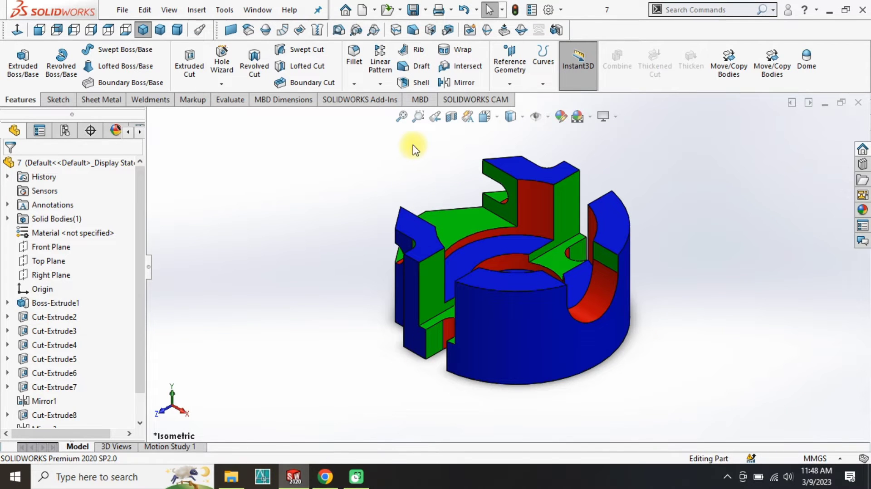
pyautogui.click(344, 10)
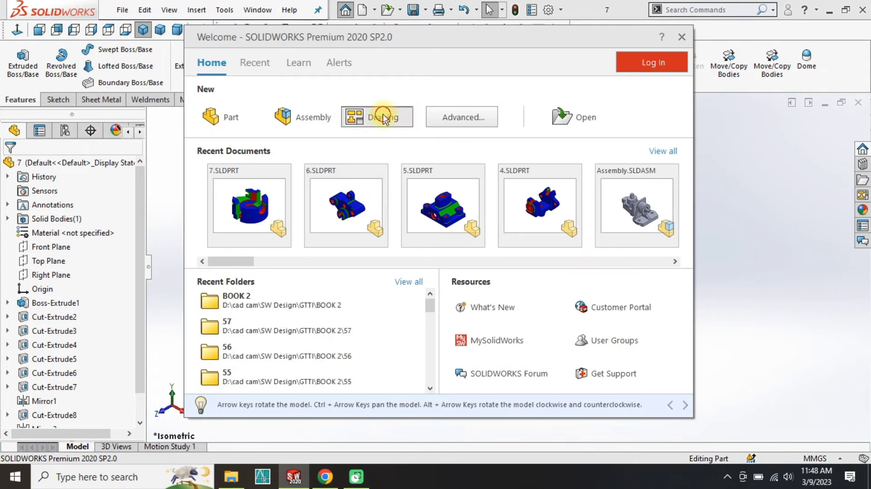
pyautogui.click(383, 119)
pyautogui.click(527, 257)
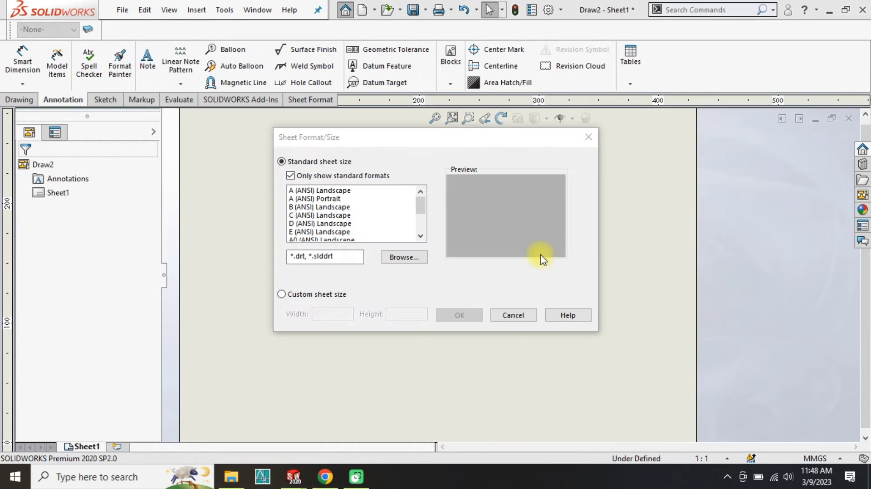
pyautogui.click(394, 257)
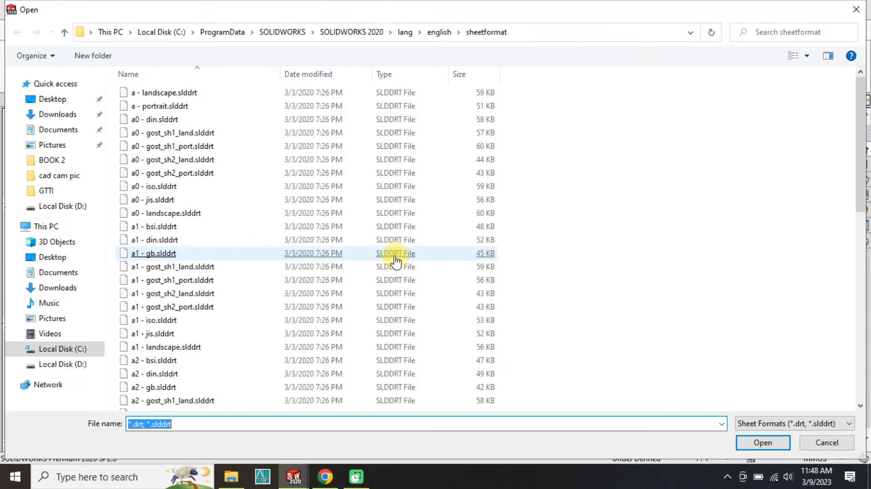
pyautogui.write('a3')
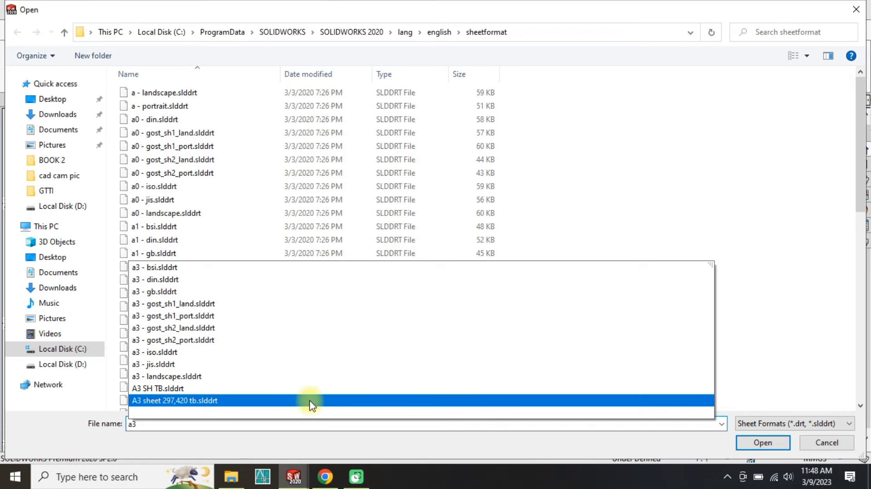
pyautogui.click(310, 401)
pyautogui.press('Return')
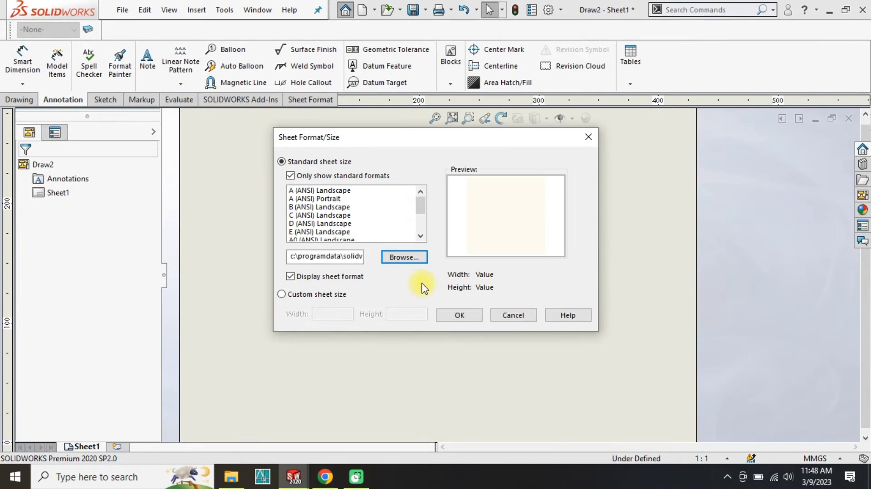
# Step: Load the A3 SH TB.slddrt sheet format for the new drawing and dismiss the model view setup
pyautogui.click(405, 257)
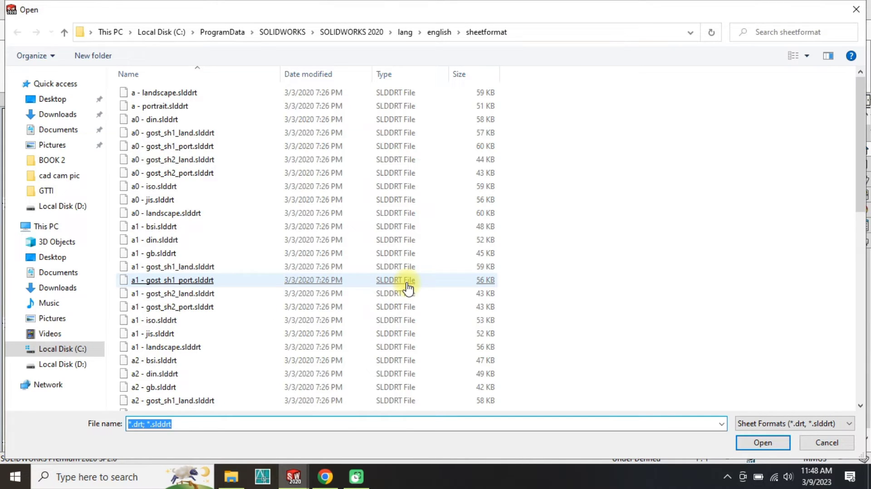
pyautogui.write('a3')
pyautogui.scroll(-5, 285, 383)
pyautogui.click(279, 390)
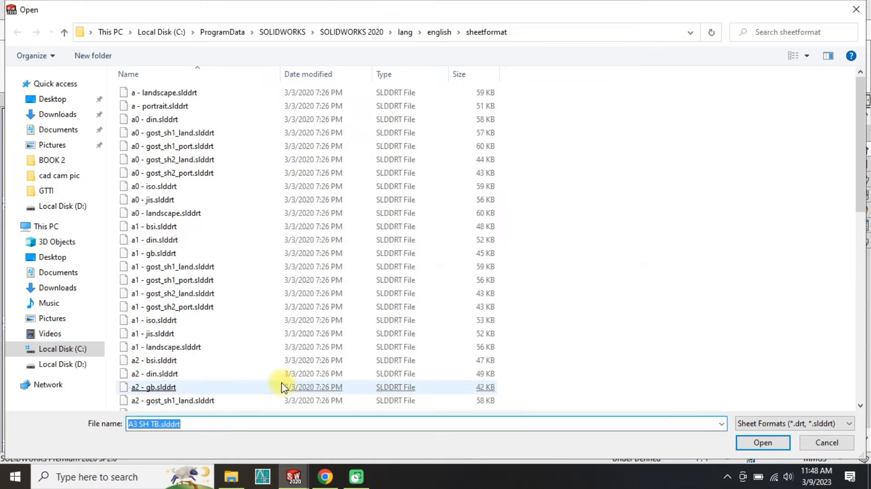
pyautogui.press('Return')
pyautogui.click(461, 315)
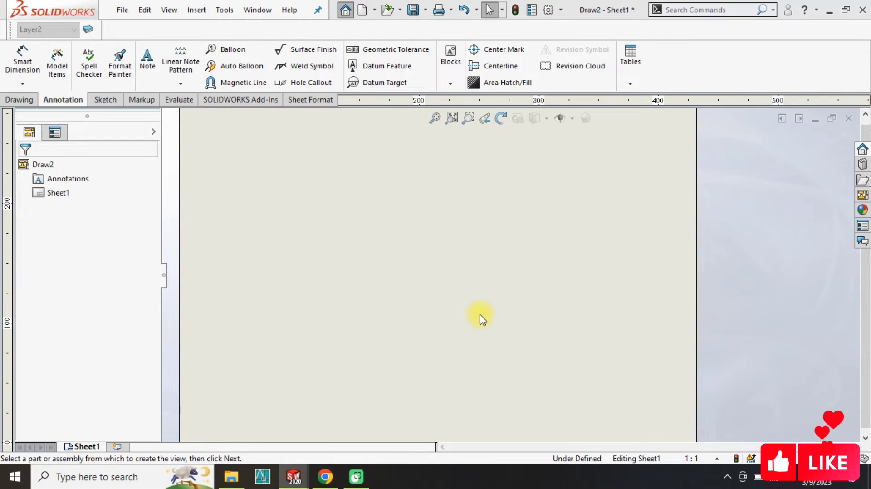
pyautogui.click(43, 169)
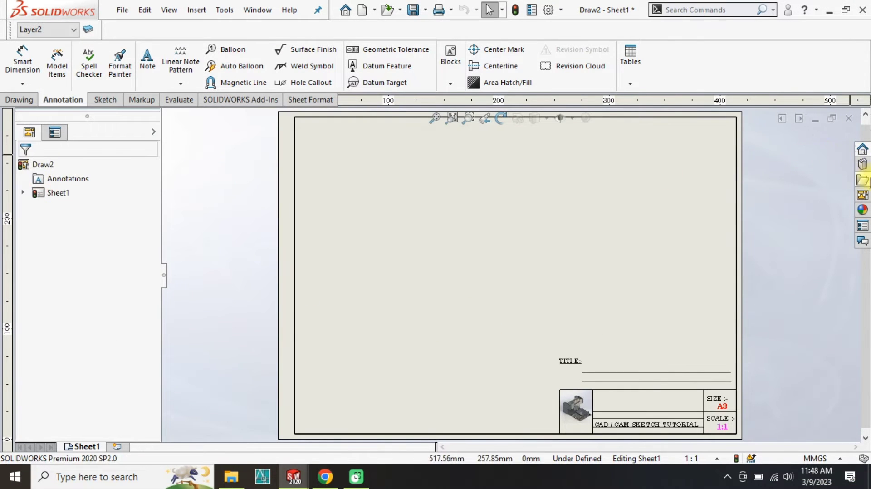
# Step: Place the top view of part 7 on the sheet, project its left-hand side view and move that to the right of it
pyautogui.click(863, 195)
pyautogui.click(725, 120)
pyautogui.click(700, 131)
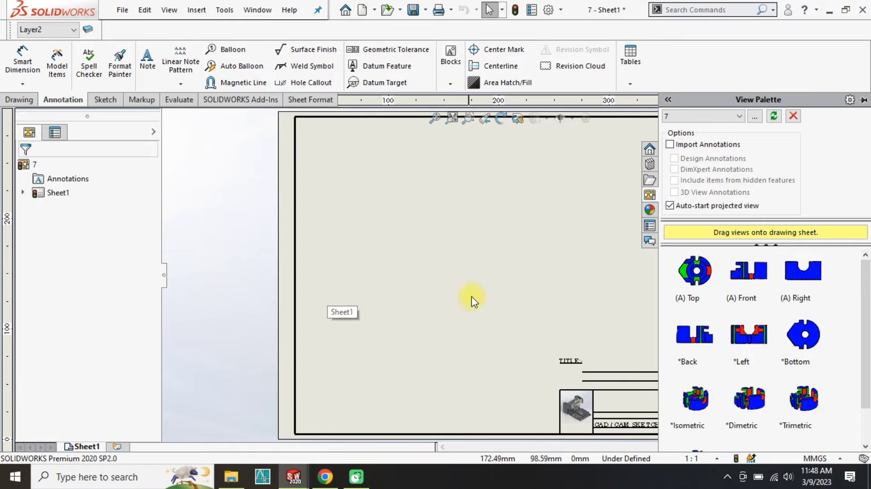
pyautogui.moveTo(690, 266)
pyautogui.mouseDown()
pyautogui.moveTo(610, 271)
pyautogui.moveTo(385, 197)
pyautogui.moveTo(396, 192)
pyautogui.moveTo(392, 206)
pyautogui.moveTo(396, 199)
pyautogui.mouseUp()
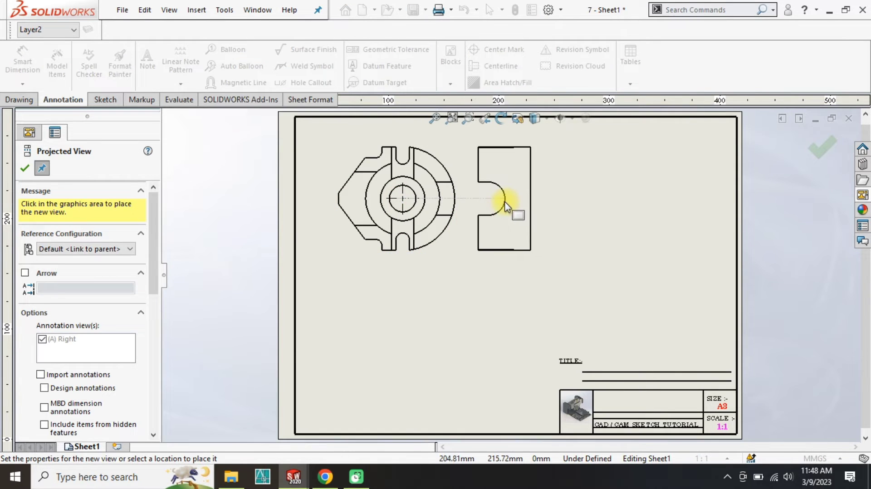
pyautogui.click(313, 202)
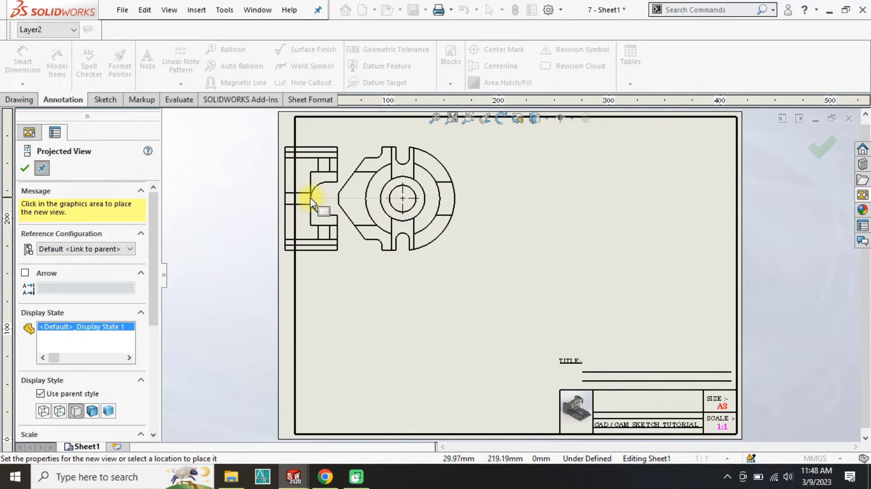
pyautogui.click(25, 169)
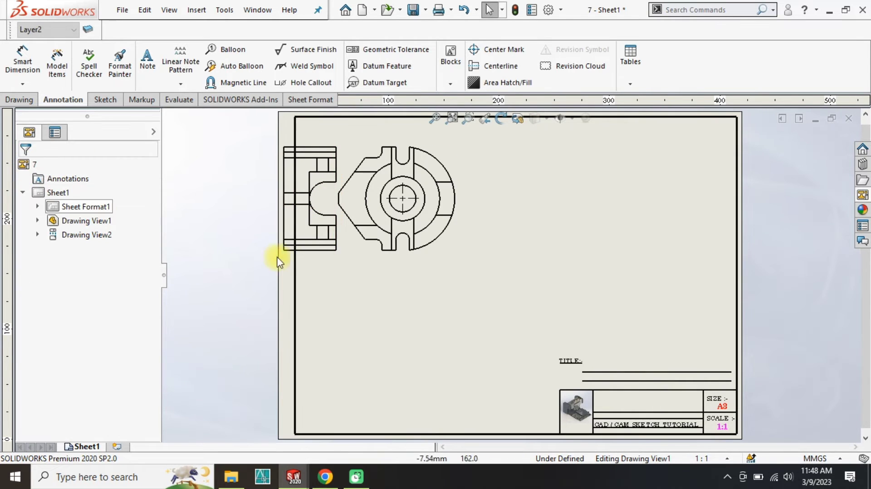
pyautogui.moveTo(341, 252)
pyautogui.mouseDown()
pyautogui.moveTo(519, 261)
pyautogui.moveTo(546, 249)
pyautogui.mouseUp()
# Step: Set the top view's display style to Hidden Lines Visible and check the side view up close
pyautogui.click(439, 251)
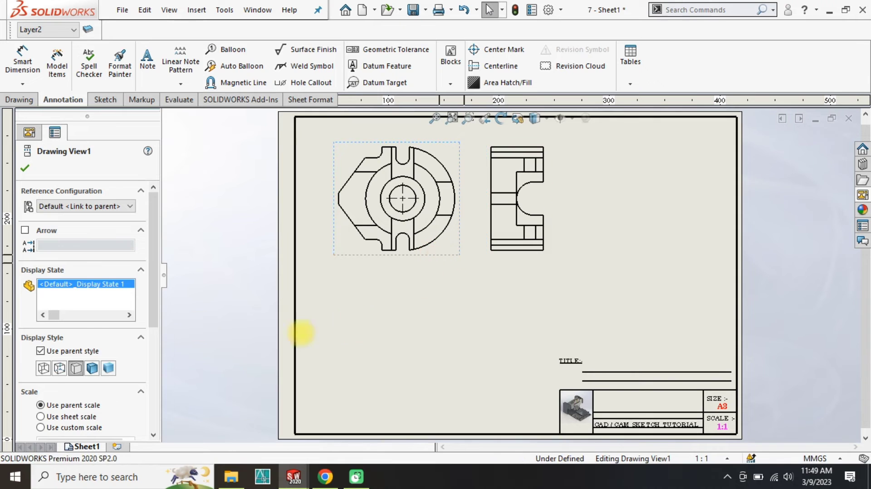
pyautogui.scroll(-3, 154, 271)
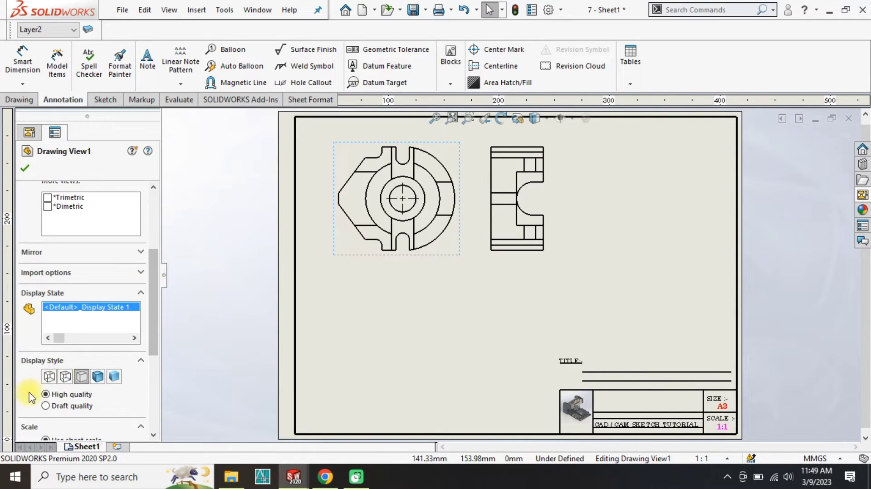
pyautogui.click(65, 376)
pyautogui.click(25, 167)
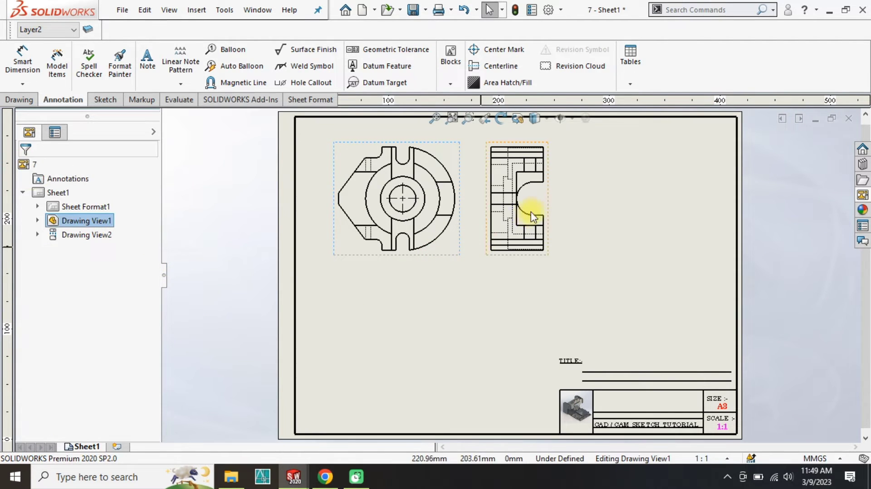
pyautogui.scroll(-3, 532, 216)
pyautogui.scroll(-1, 499, 226)
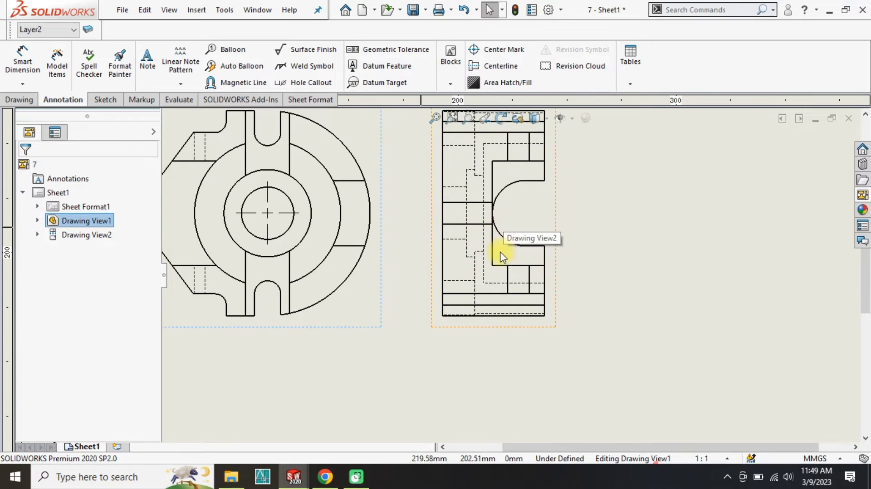
pyautogui.scroll(2, 467, 294)
pyautogui.scroll(3, 453, 311)
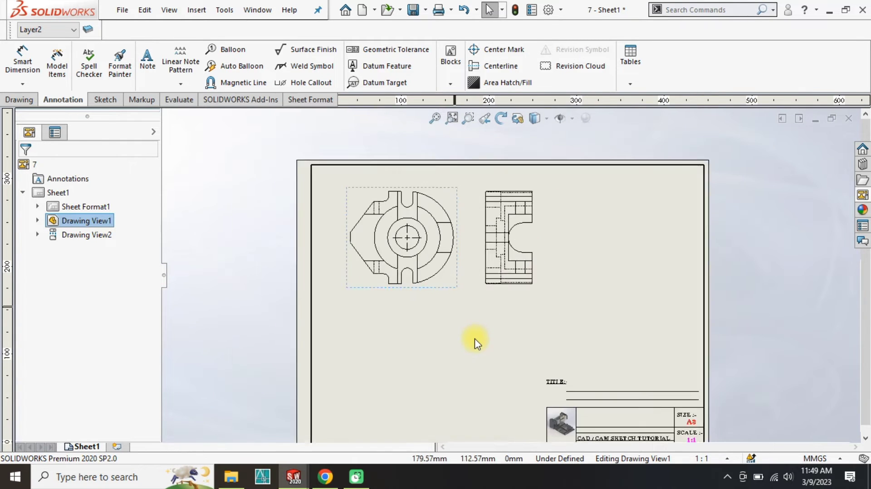
# Step: Move the top view close to the sheet's left border and bring the side view close beside it
pyautogui.scroll(-1, 474, 343)
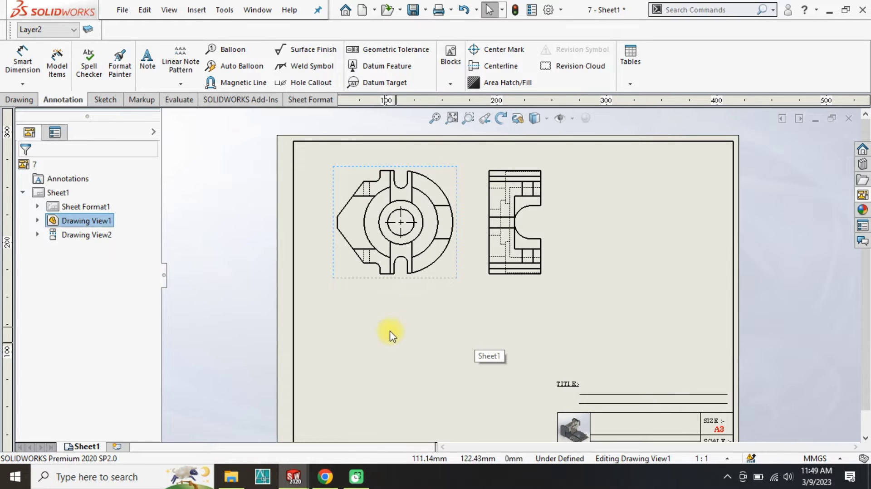
pyautogui.scroll(-1, 451, 288)
pyautogui.scroll(-1, 515, 272)
pyautogui.scroll(-1, 517, 234)
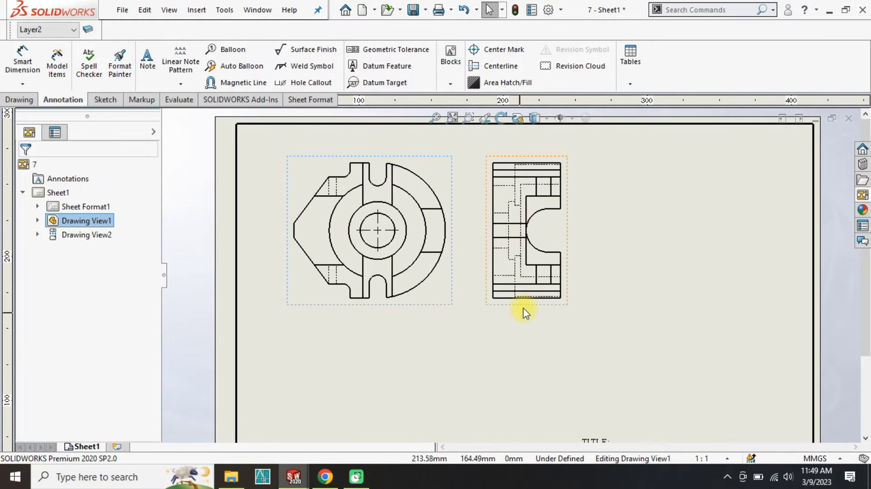
pyautogui.moveTo(518, 310); pyautogui.dragTo(497, 314)
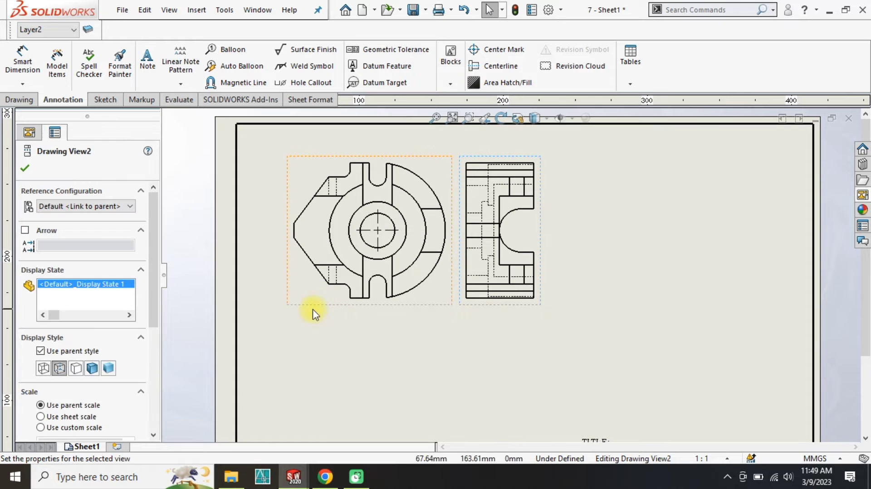
pyautogui.moveTo(300, 304); pyautogui.dragTo(274, 305)
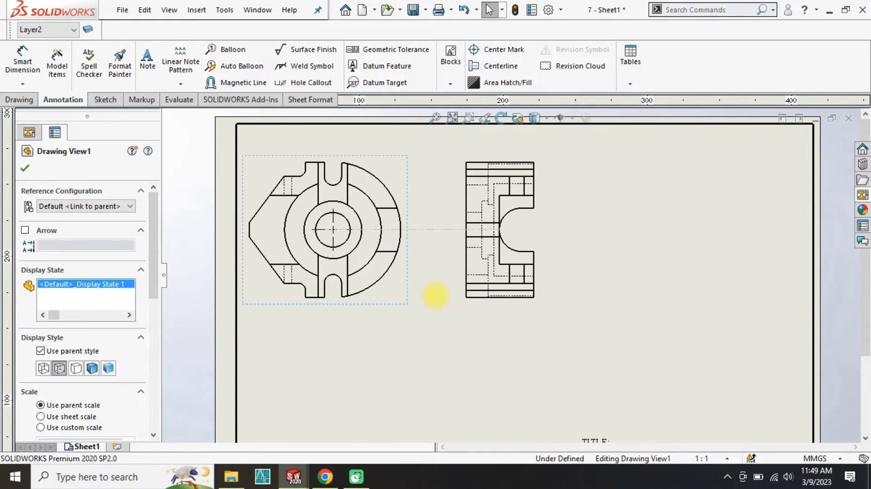
pyautogui.click(472, 301)
pyautogui.moveTo(476, 303); pyautogui.dragTo(425, 320)
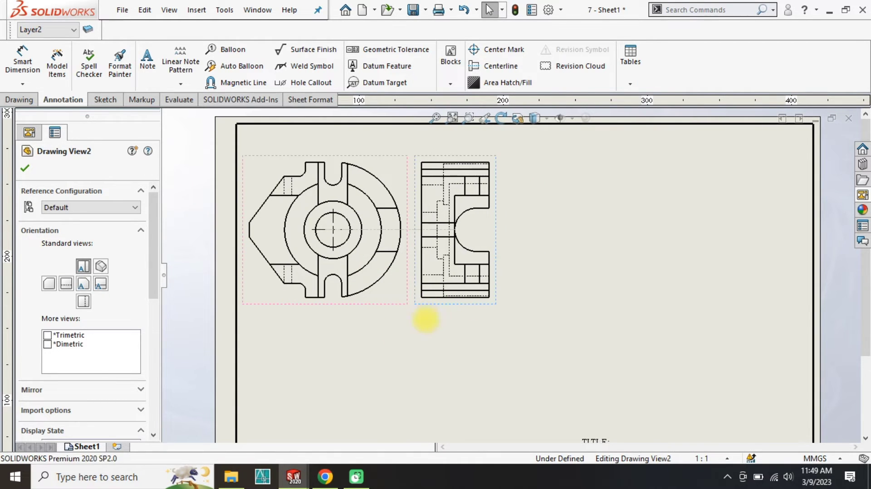
pyautogui.click(252, 316)
# Step: Create a section view with a vertical cutting line through the top view's centre, direction flipped, placed right of the side view
pyautogui.press('z')
pyautogui.press('z')
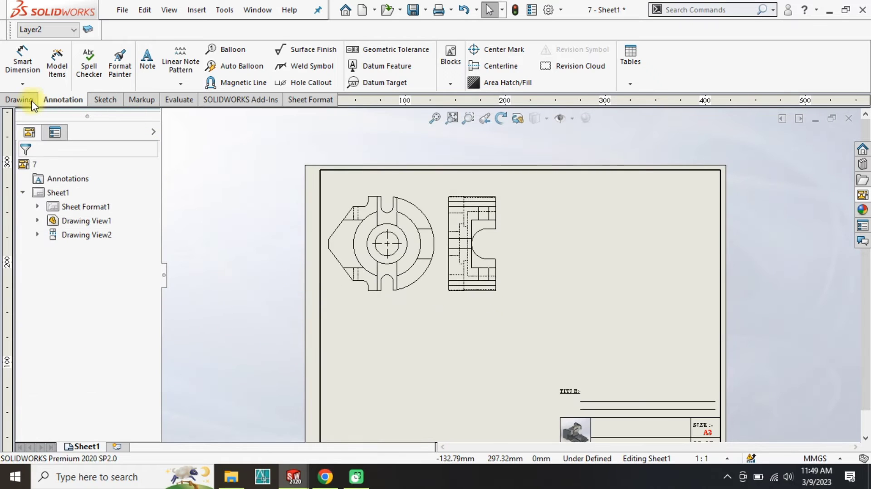
pyautogui.click(29, 101)
pyautogui.click(115, 61)
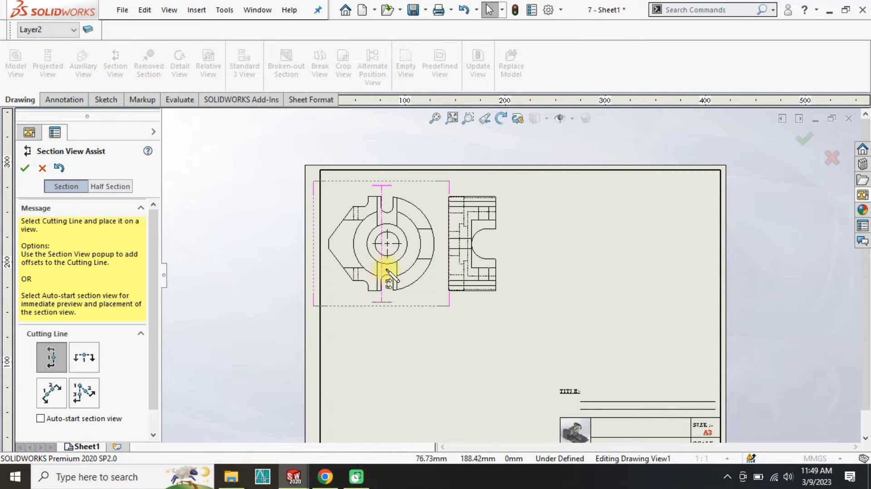
pyautogui.click(387, 243)
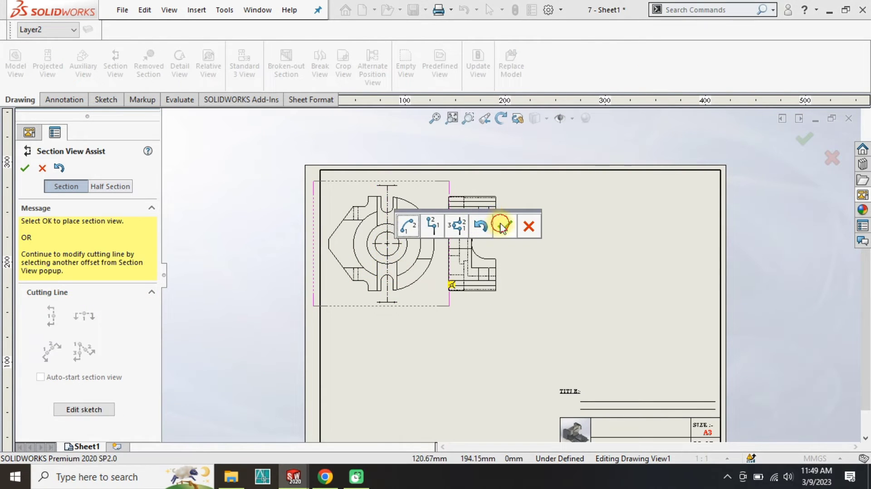
pyautogui.click(501, 225)
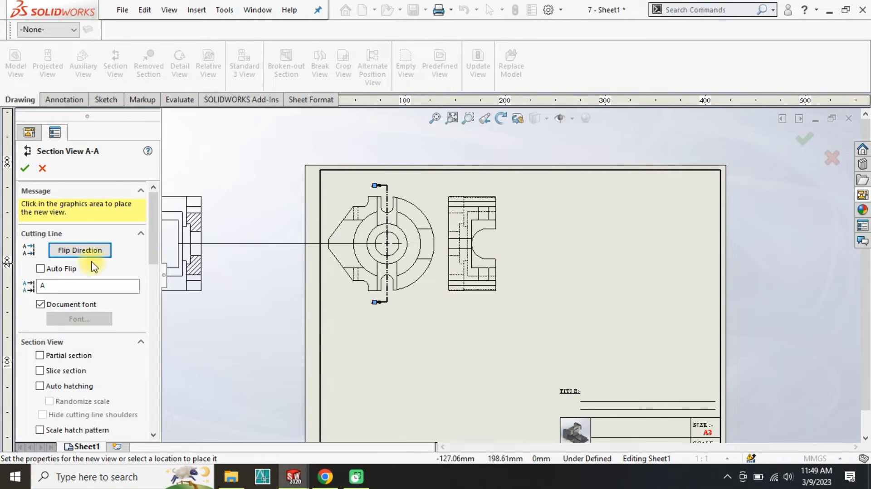
pyautogui.click(75, 250)
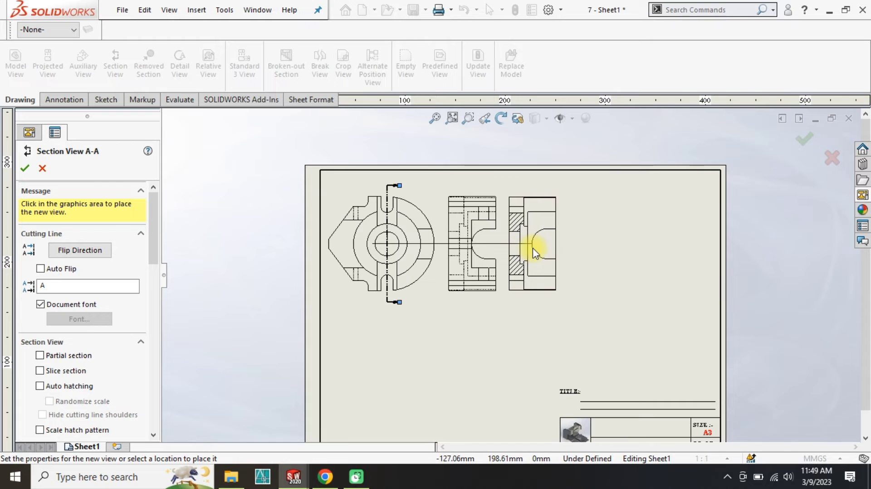
pyautogui.click(535, 247)
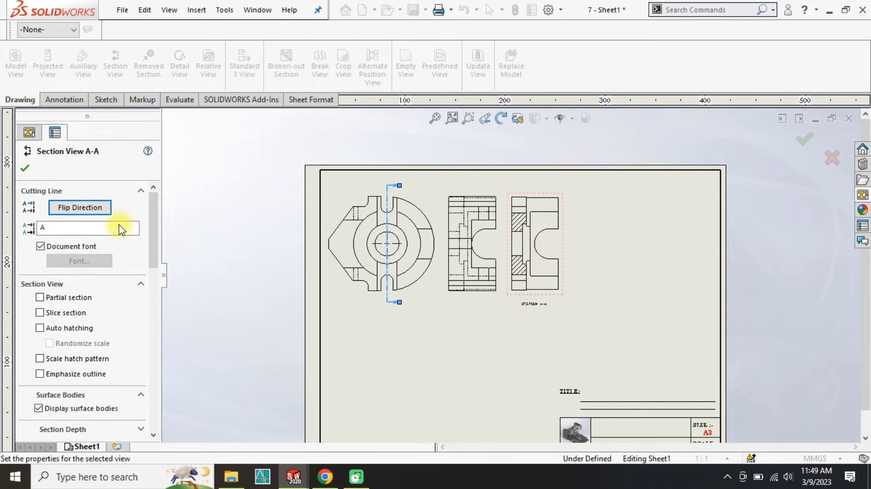
pyautogui.click(25, 170)
# Step: Create a section view with a horizontal cutting line through the top view's centre, direction flipped, placed below the top view
pyautogui.scroll(-4, 542, 284)
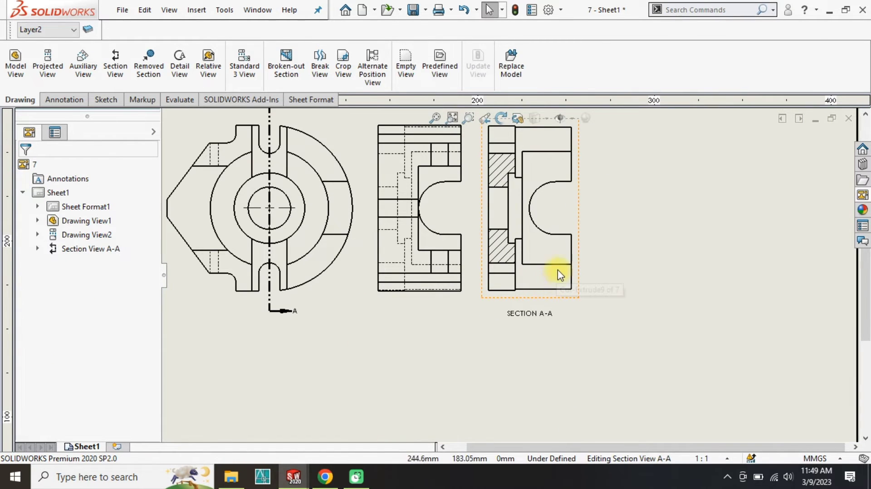
pyautogui.scroll(2, 517, 220)
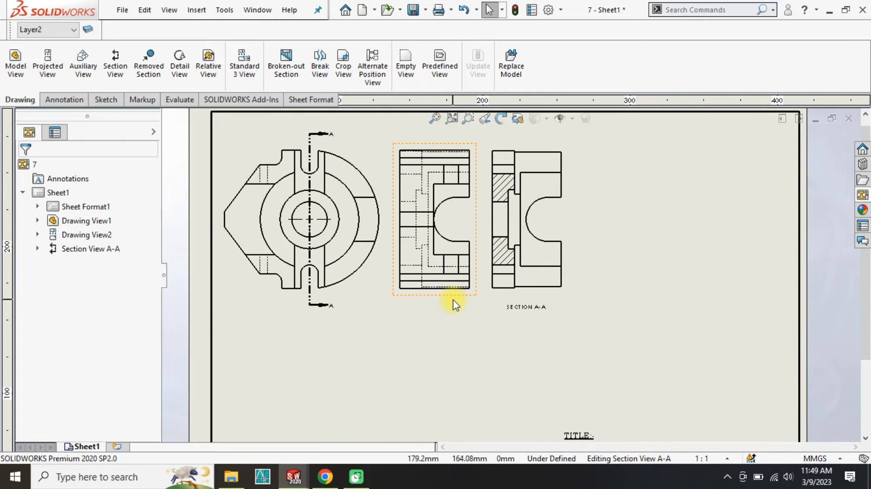
pyautogui.scroll(3, 447, 344)
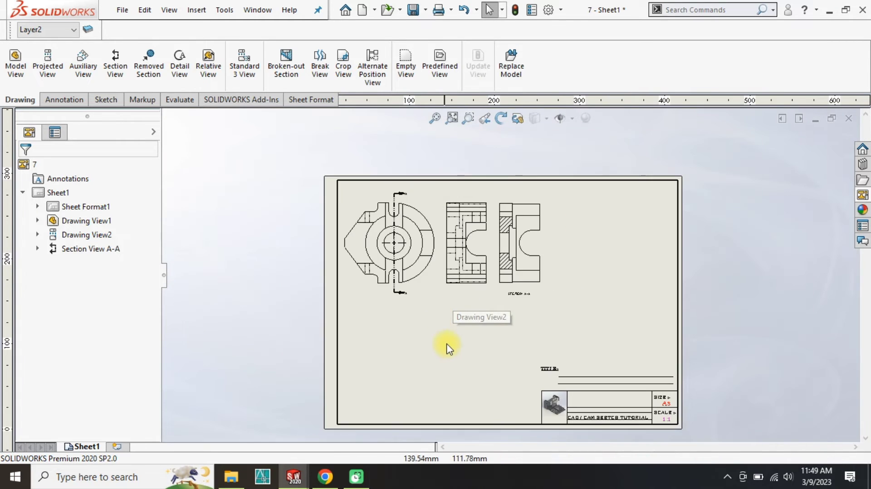
pyautogui.click(115, 66)
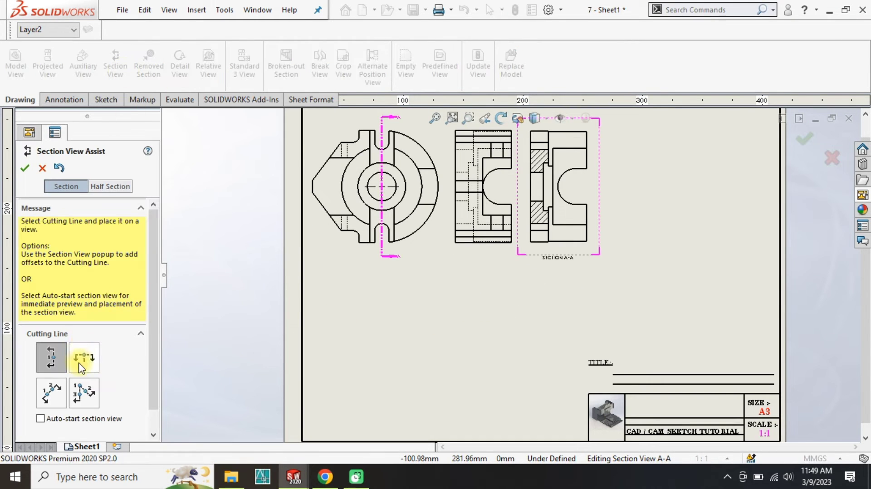
pyautogui.click(81, 366)
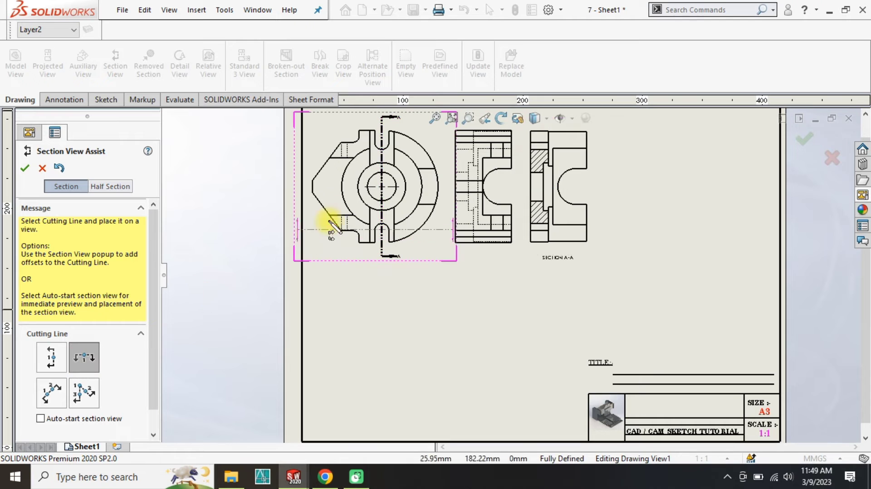
pyautogui.click(381, 187)
pyautogui.click(496, 169)
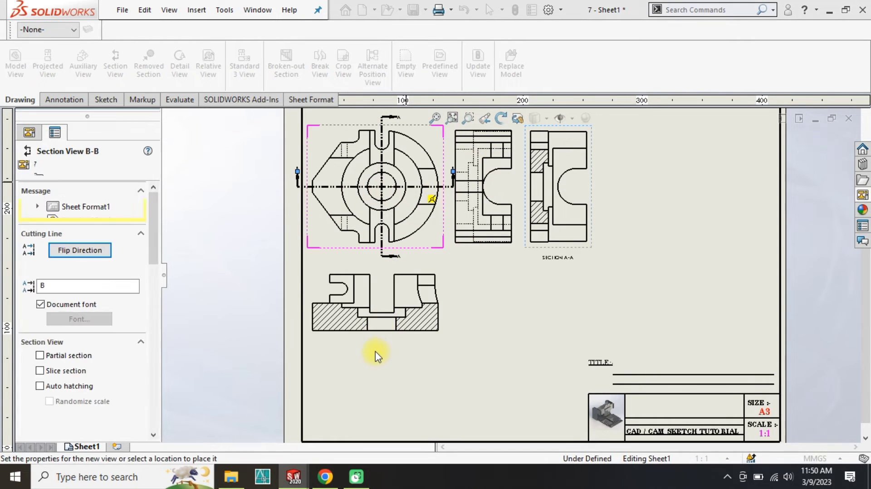
pyautogui.click(97, 252)
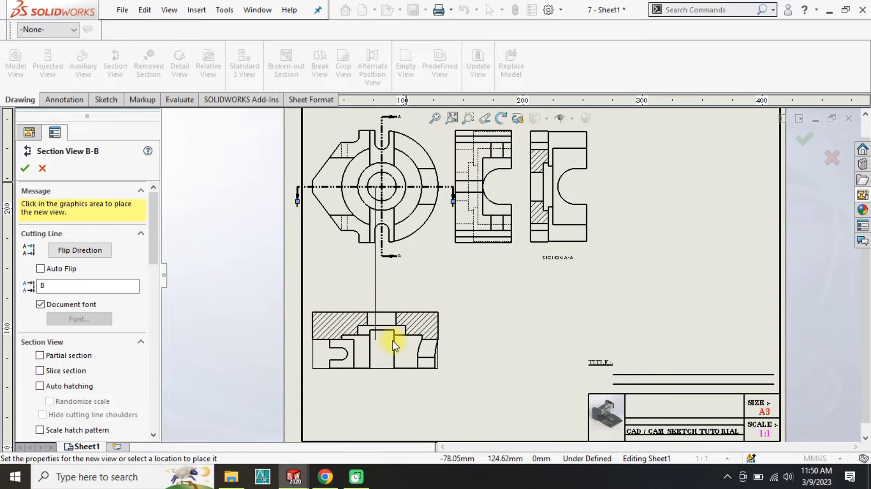
pyautogui.click(390, 356)
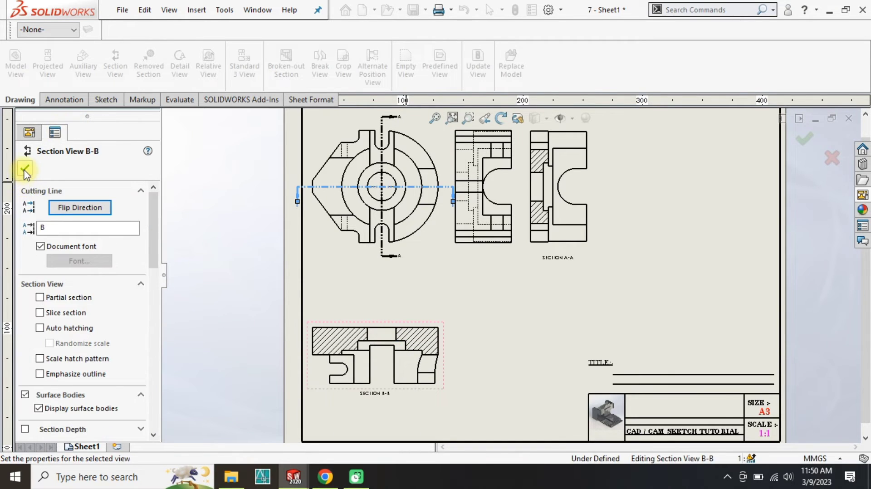
# Step: Finish the horizontal section view and move the top view and its aligned views further down from the sheet's upper border
pyautogui.click(339, 276)
pyautogui.moveTo(345, 249)
pyautogui.mouseDown()
pyautogui.moveTo(349, 286)
pyautogui.moveTo(346, 277)
pyautogui.mouseUp()
pyautogui.scroll(3, 381, 262)
pyautogui.scroll(-1, 443, 202)
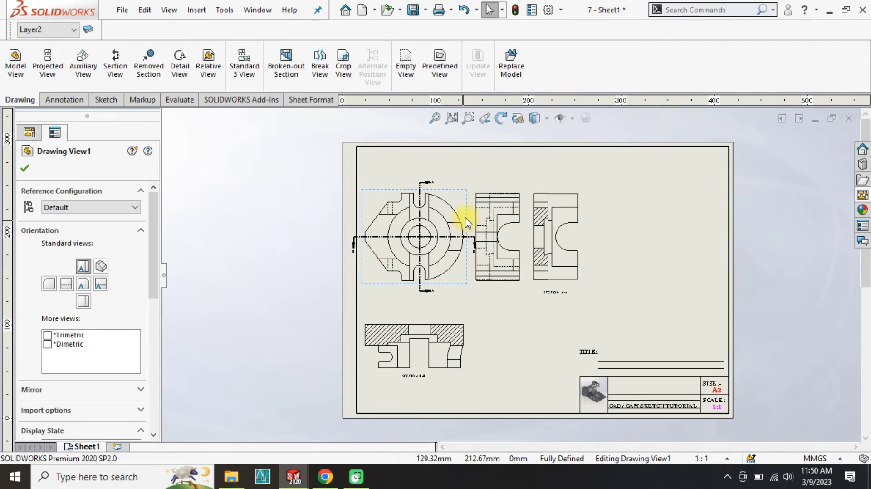
pyautogui.moveTo(447, 191); pyautogui.dragTo(448, 194)
pyautogui.click(275, 288)
pyautogui.scroll(-2, 555, 269)
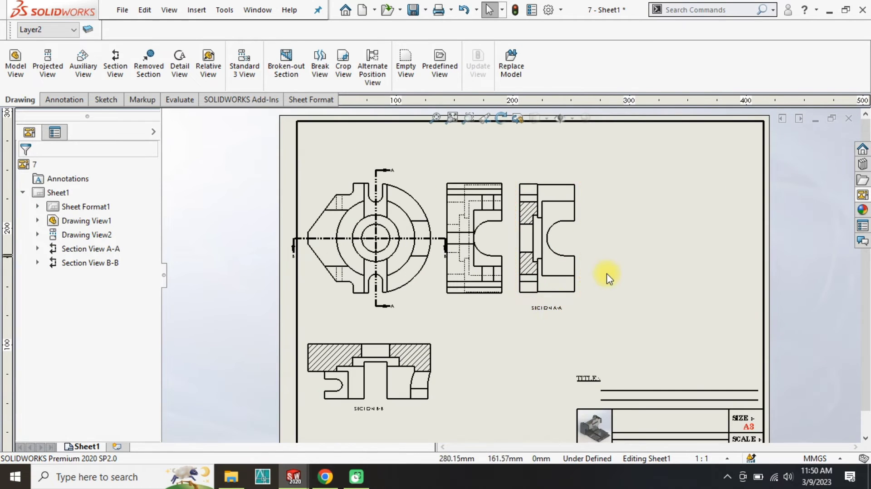
# Step: Shift Section A-A and the side view slightly to the right to widen the gap beside the top view
pyautogui.click(569, 299)
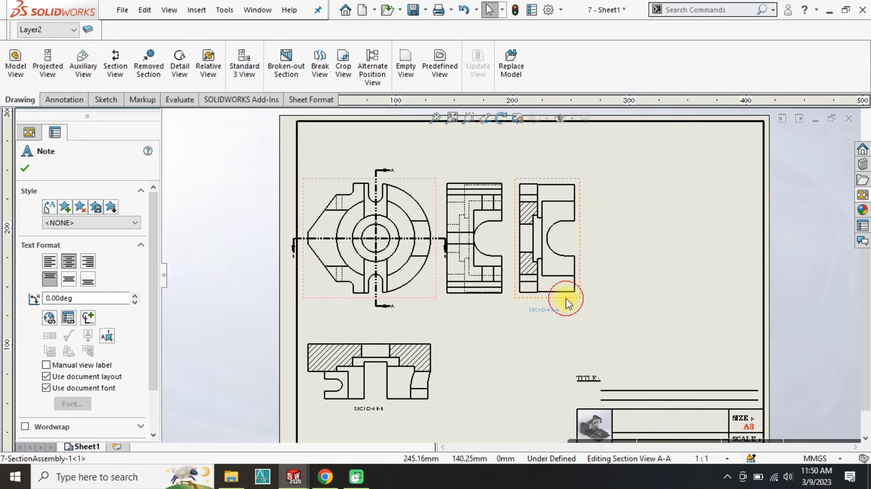
pyautogui.moveTo(565, 298); pyautogui.dragTo(572, 298)
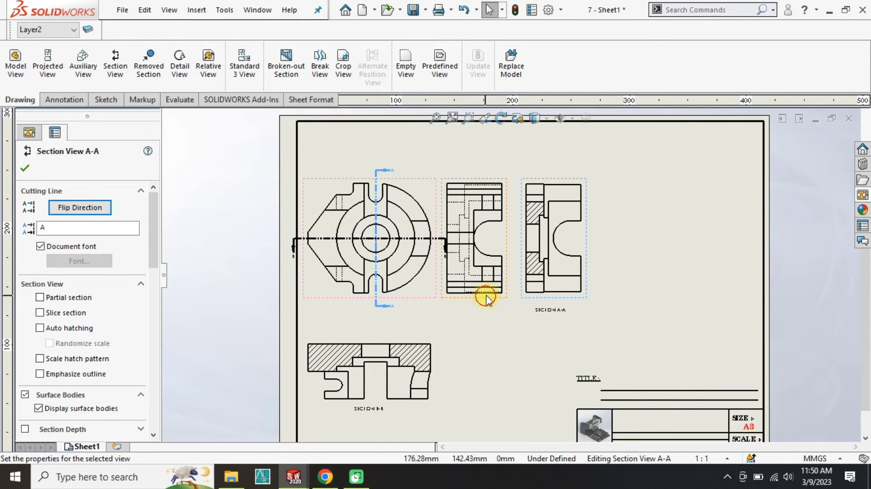
pyautogui.moveTo(487, 297); pyautogui.dragTo(499, 298)
pyautogui.click(449, 337)
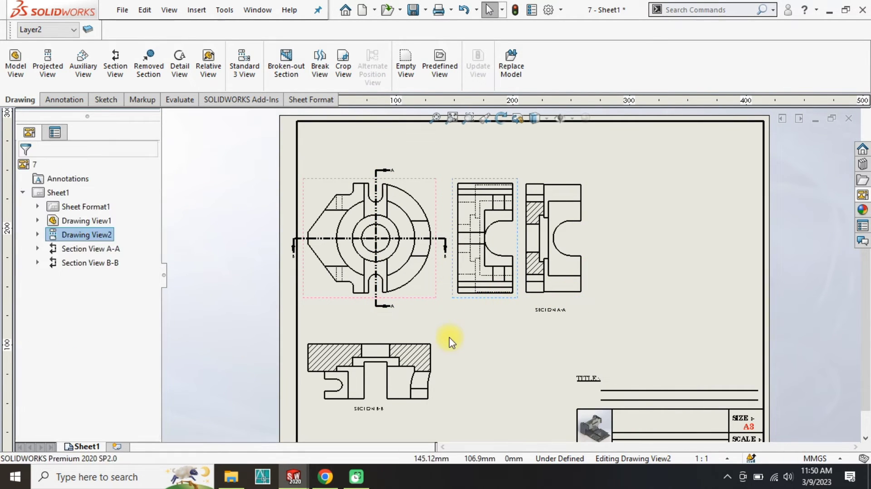
# Step: Set the font of the Section A-A label to Century Schoolbook
pyautogui.scroll(-3, 551, 306)
pyautogui.click(543, 301)
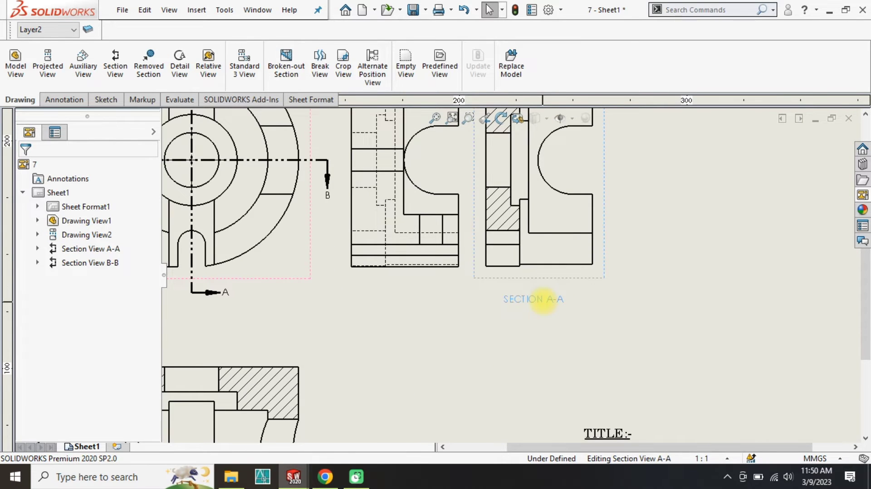
pyautogui.doubleClick(543, 303)
pyautogui.press('Escape')
pyautogui.click(542, 300)
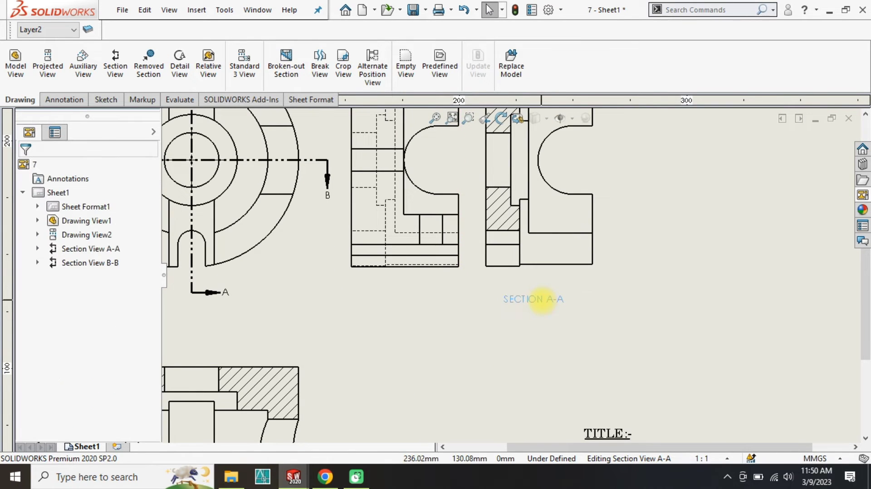
pyautogui.doubleClick(542, 299)
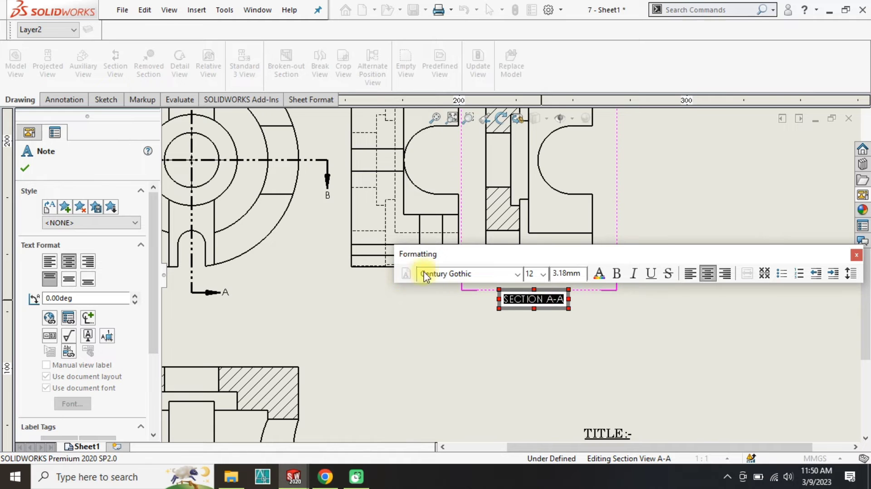
pyautogui.scroll(-1, 434, 272)
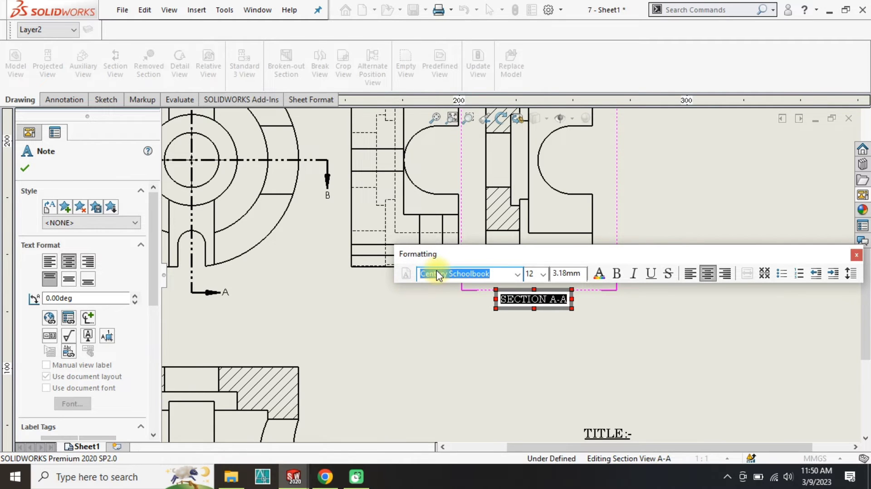
pyautogui.click(431, 352)
pyautogui.scroll(4, 416, 353)
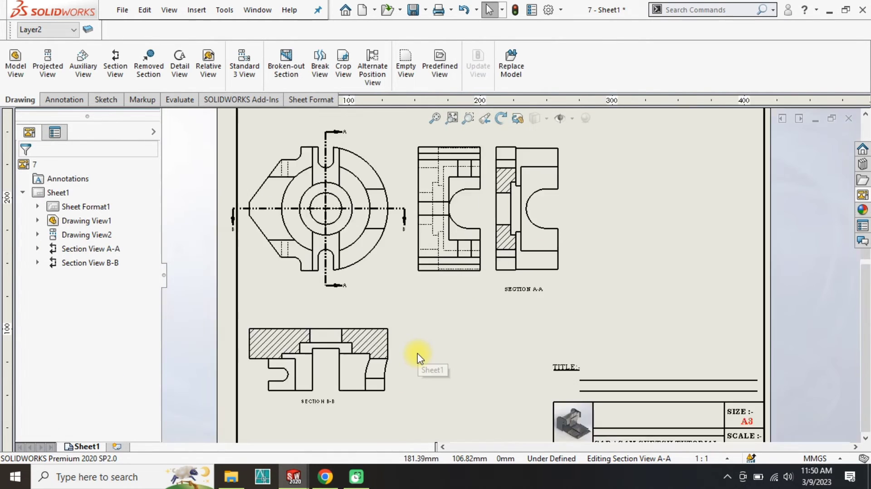
# Step: Set the font of the Section B-B label to Century Schoolbook
pyautogui.scroll(-2, 348, 388)
pyautogui.scroll(-3, 349, 390)
pyautogui.click(427, 313)
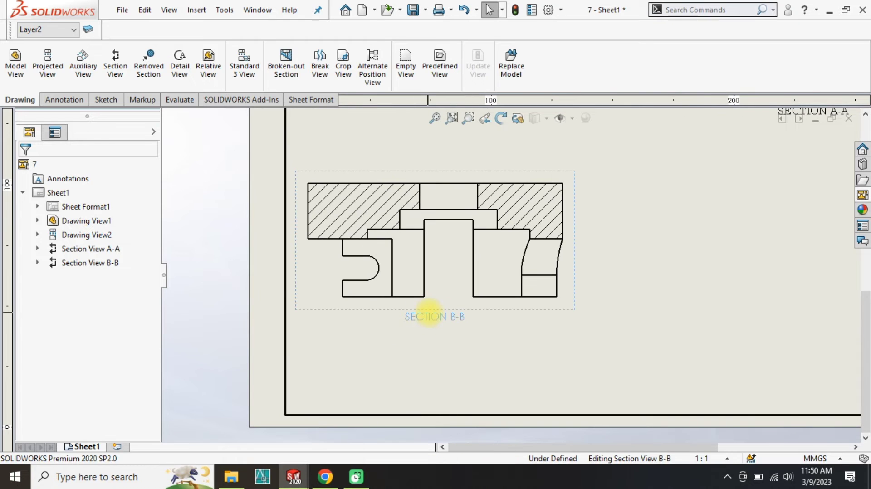
pyautogui.doubleClick(427, 314)
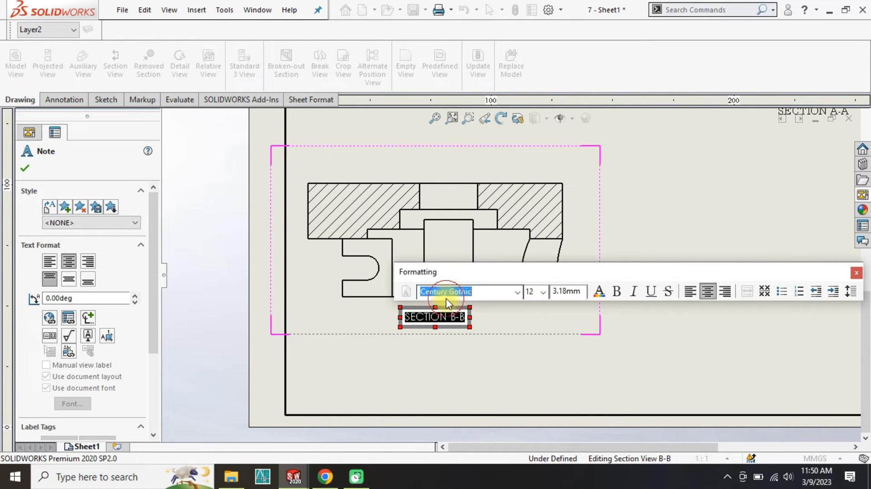
pyautogui.click(480, 340)
pyautogui.scroll(2, 482, 343)
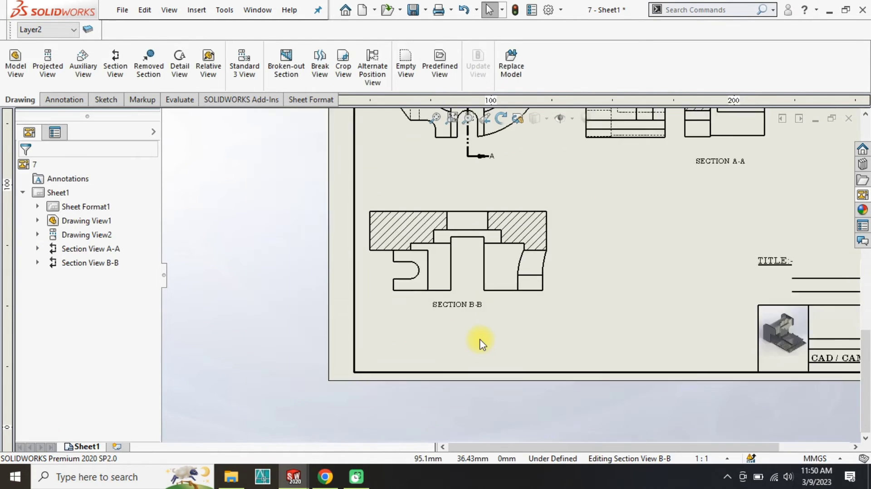
# Step: Place an isometric view of the part on the sheet to the right of Section A-A
pyautogui.scroll(6, 479, 340)
pyautogui.scroll(-2, 631, 196)
pyautogui.scroll(1, 631, 196)
pyautogui.scroll(-1, 632, 193)
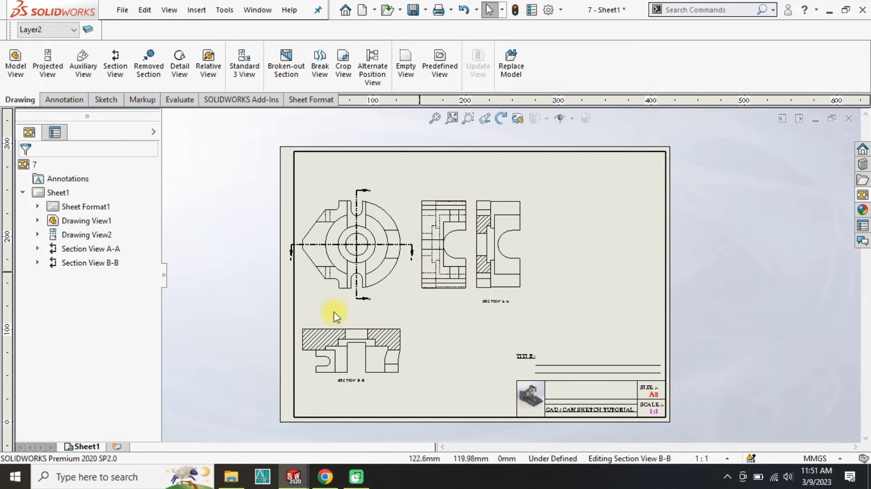
pyautogui.click(862, 195)
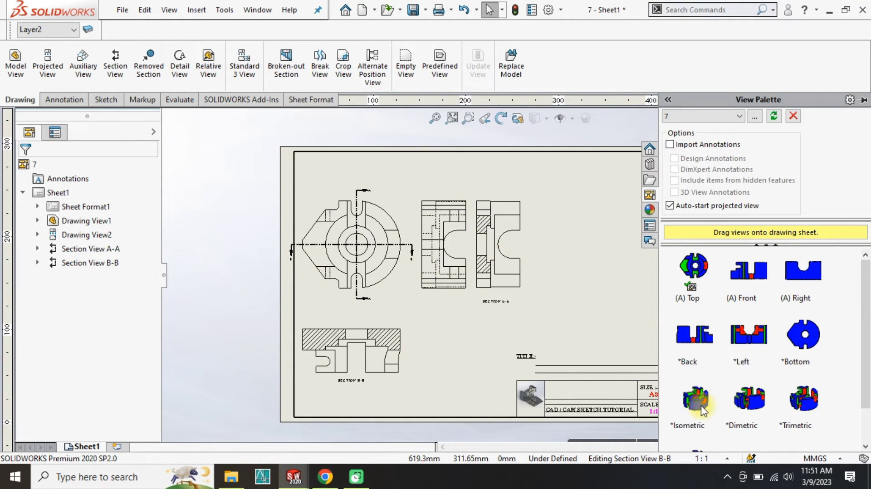
pyautogui.moveTo(688, 401); pyautogui.dragTo(593, 238)
pyautogui.scroll(-1, 643, 203)
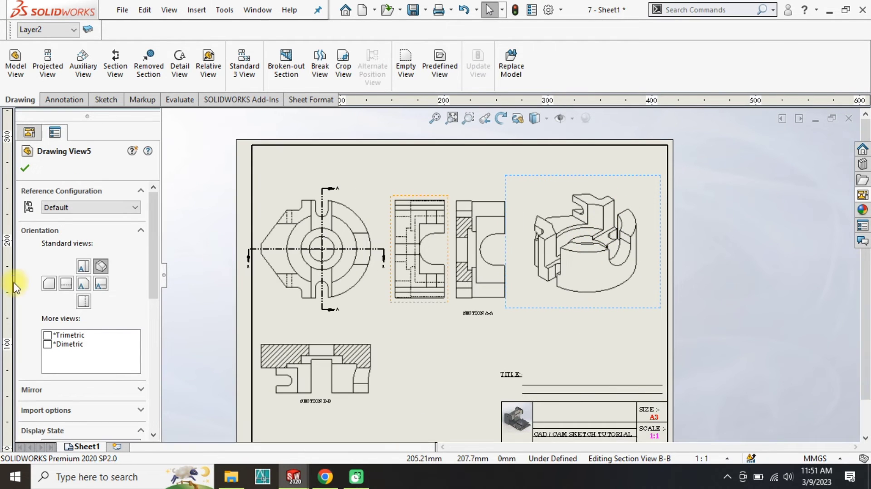
# Step: Set the isometric view's display style to Shaded With Edges and move the view slightly right and down
pyautogui.moveTo(153, 219); pyautogui.dragTo(154, 277)
pyautogui.click(98, 377)
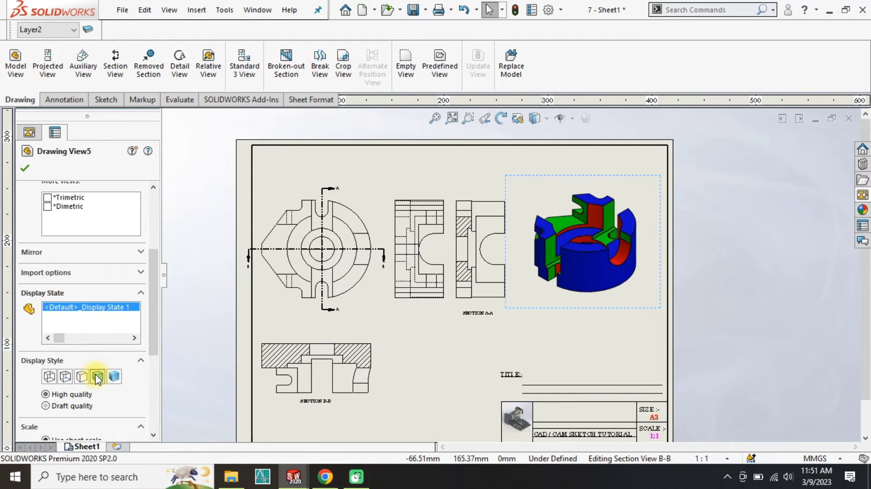
pyautogui.click(25, 168)
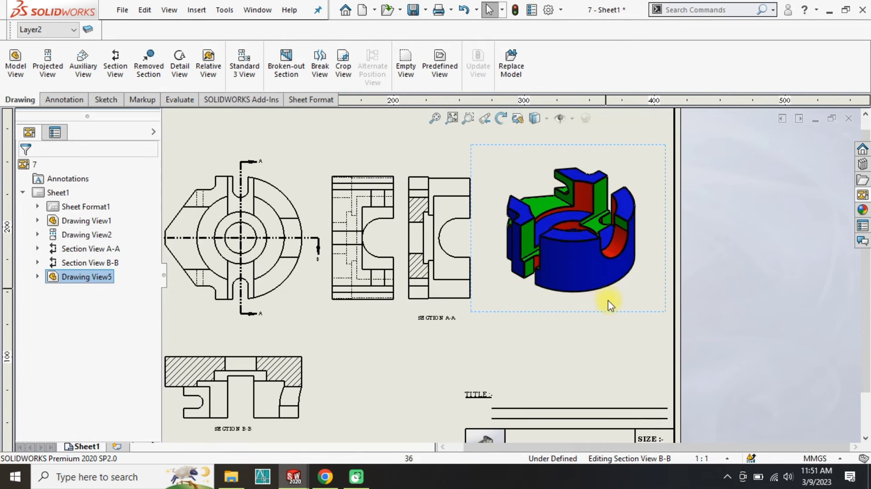
pyautogui.scroll(-2, 608, 303)
pyautogui.moveTo(585, 326)
pyautogui.mouseDown()
pyautogui.moveTo(589, 312)
pyautogui.moveTo(595, 316)
pyautogui.mouseUp()
pyautogui.click(722, 316)
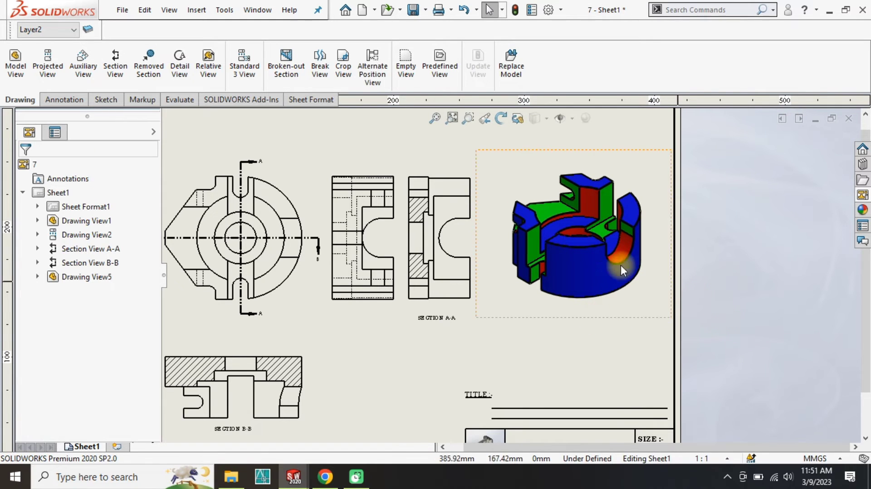
# Step: Examine the overall view layout on the sheet and the blank title lines above the title block
pyautogui.click(513, 155)
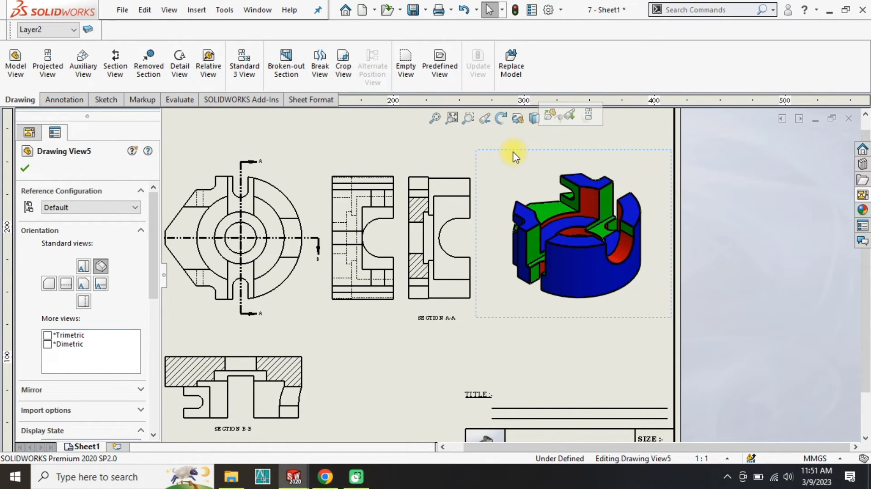
pyautogui.press('Escape')
pyautogui.press('Escape')
pyautogui.scroll(4, 511, 282)
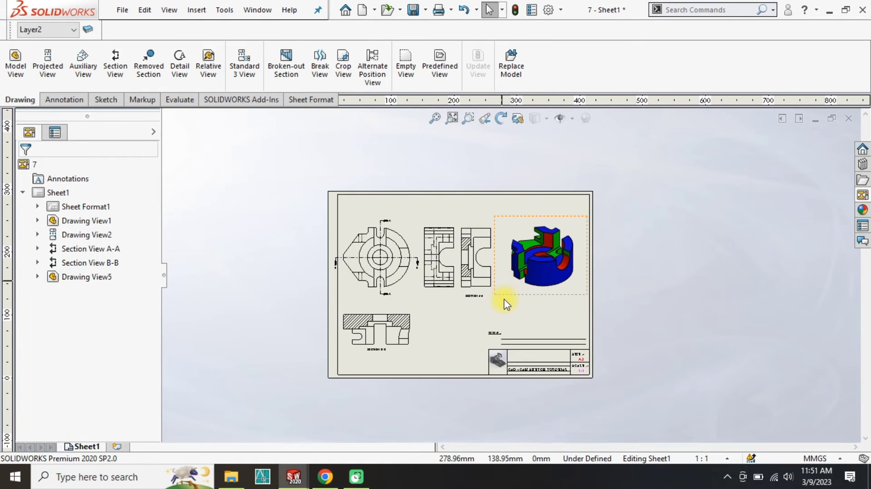
pyautogui.scroll(-2, 520, 313)
pyautogui.scroll(-2, 520, 314)
pyautogui.scroll(-2, 567, 315)
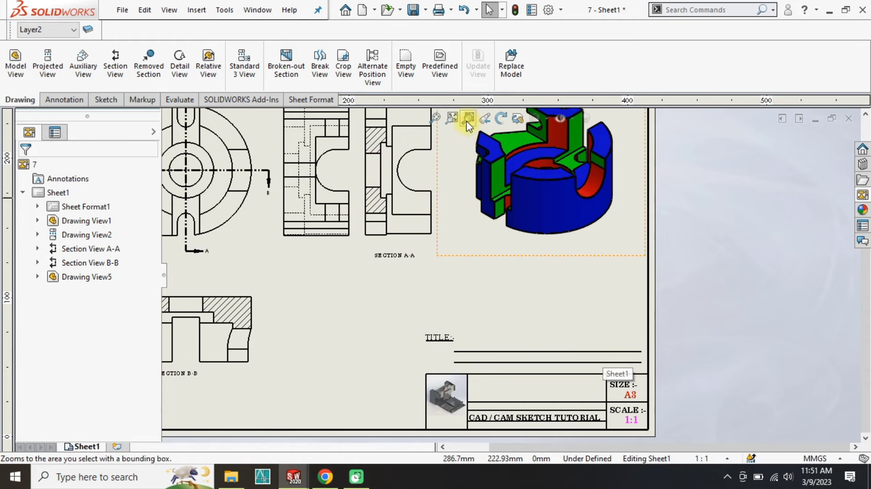
pyautogui.click(434, 118)
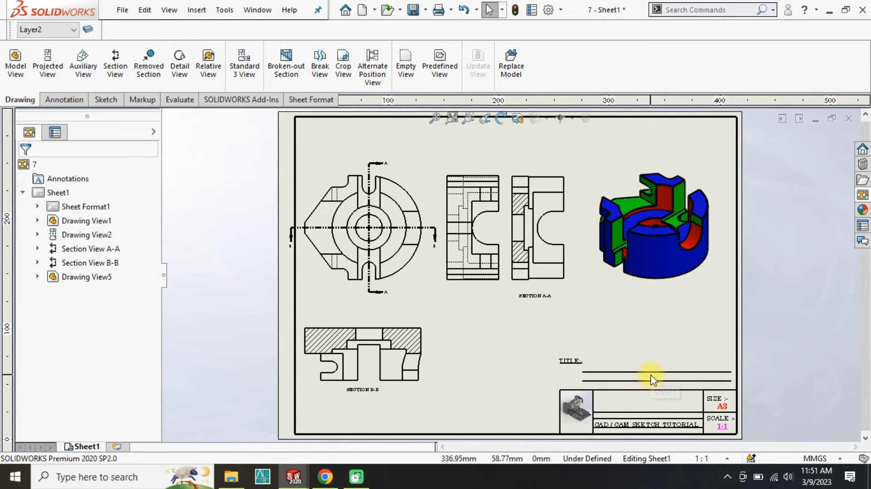
pyautogui.scroll(-4, 680, 372)
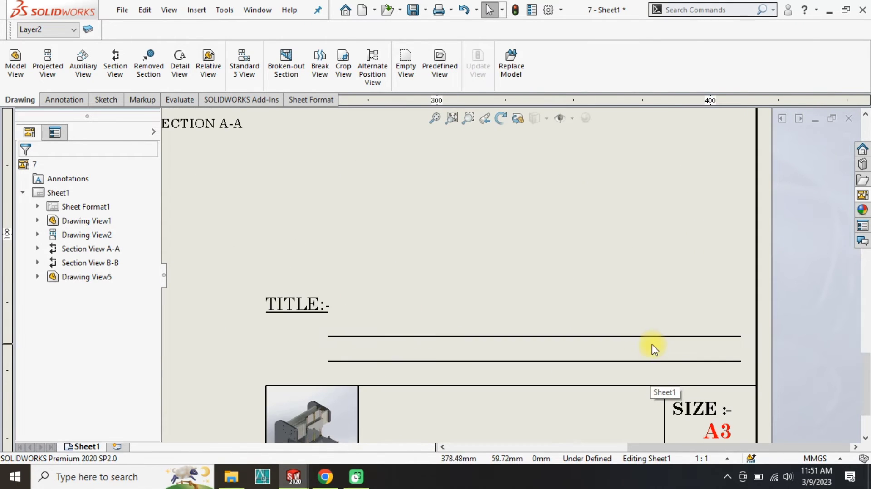
# Step: Check the part's title on the reference drawing PDF in Chrome and return to the SOLIDWORKS drawing
pyautogui.click(325, 476)
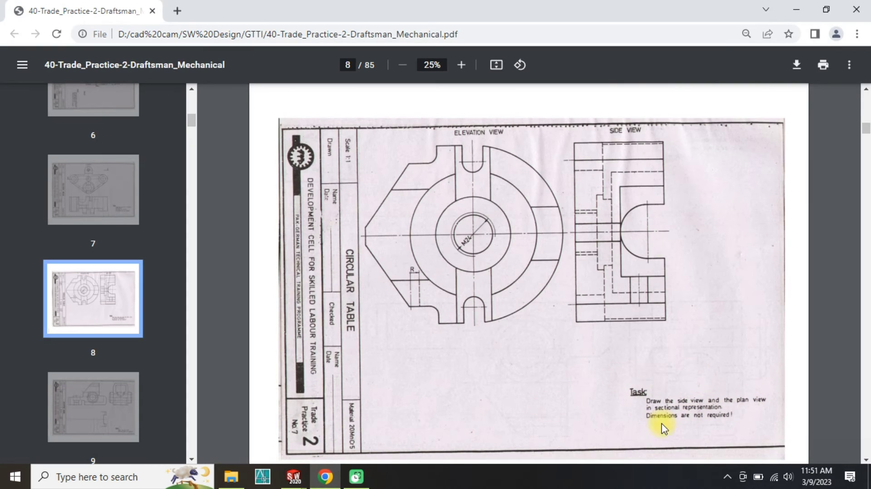
pyautogui.click(294, 477)
pyautogui.click(353, 434)
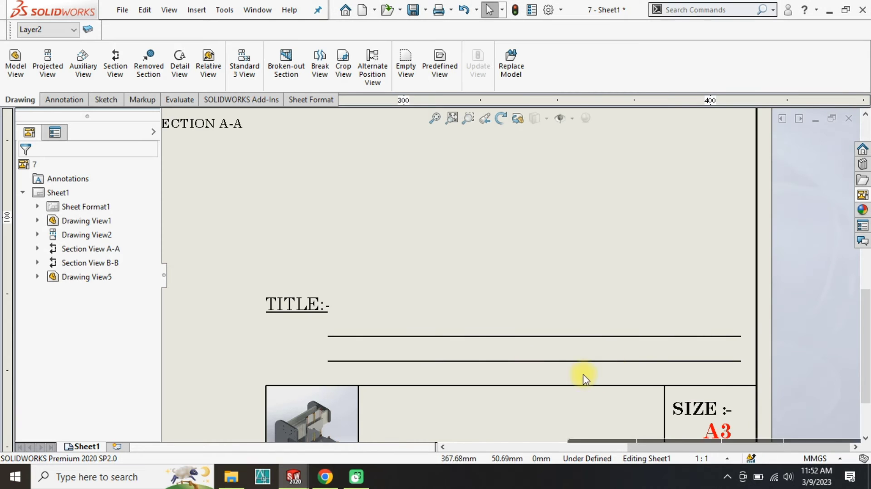
pyautogui.click(46, 100)
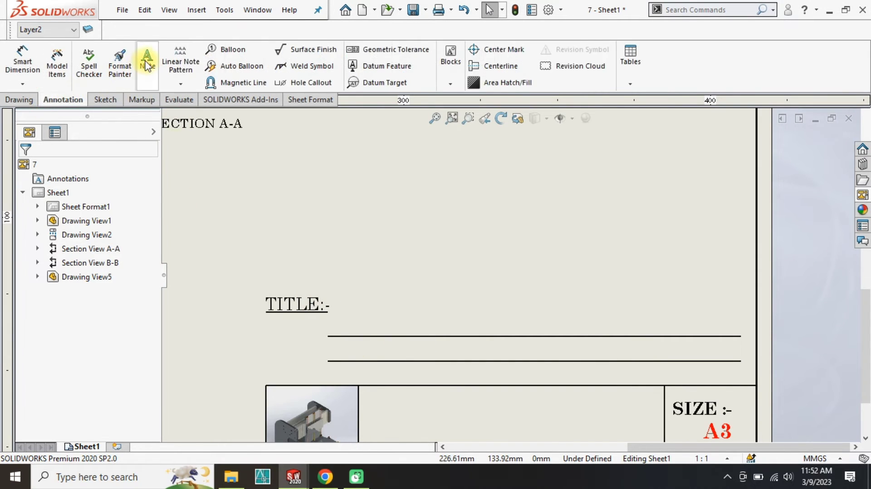
pyautogui.click(344, 318)
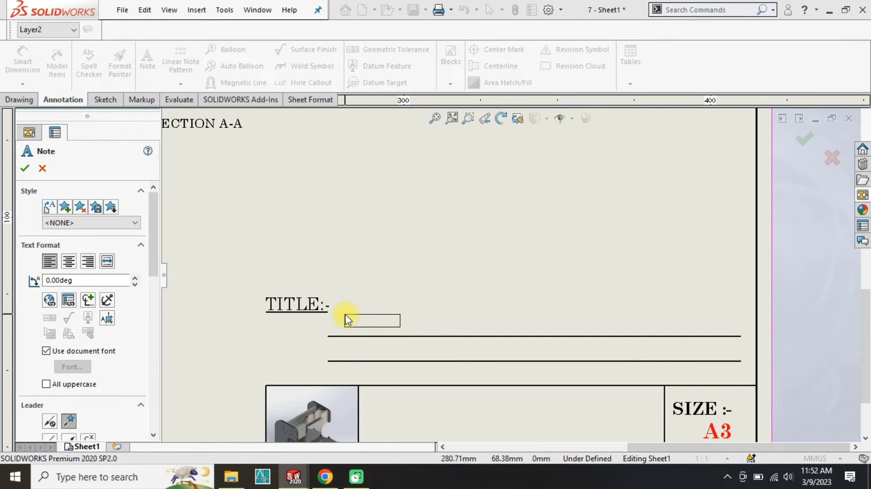
pyautogui.press('Escape')
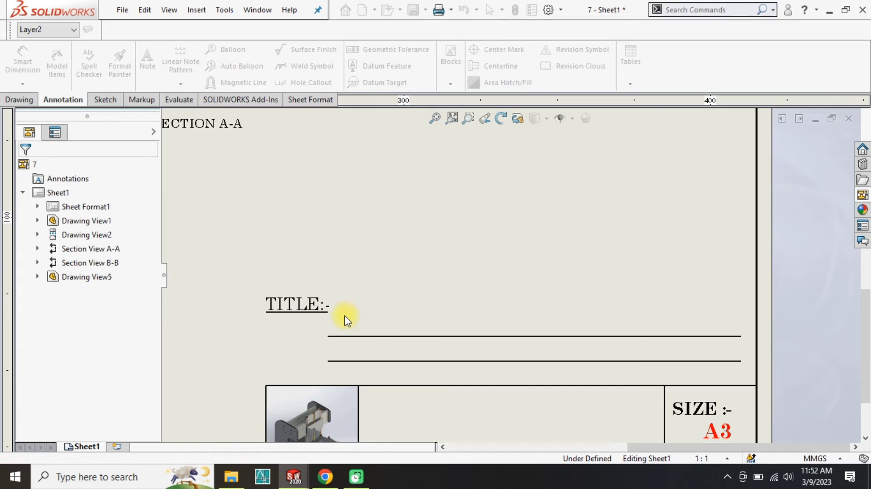
# Step: Open the sheet format of Sheet1 for editing
pyautogui.scroll(4, 410, 334)
pyautogui.scroll(-1, 625, 305)
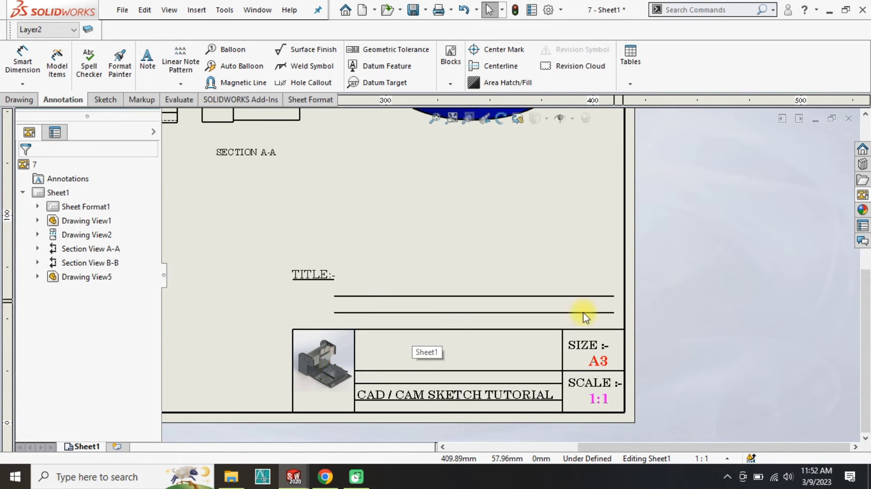
pyautogui.click(23, 192)
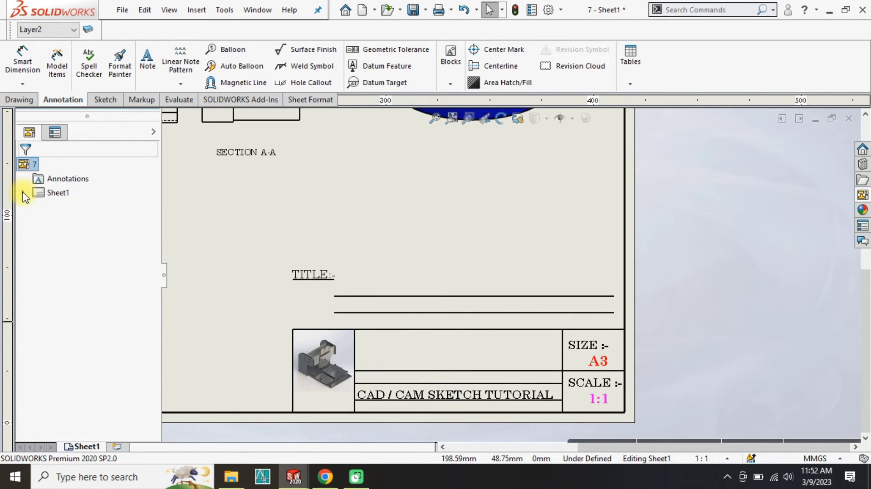
pyautogui.click(23, 192)
pyautogui.click(58, 193)
pyautogui.rightClick(72, 208)
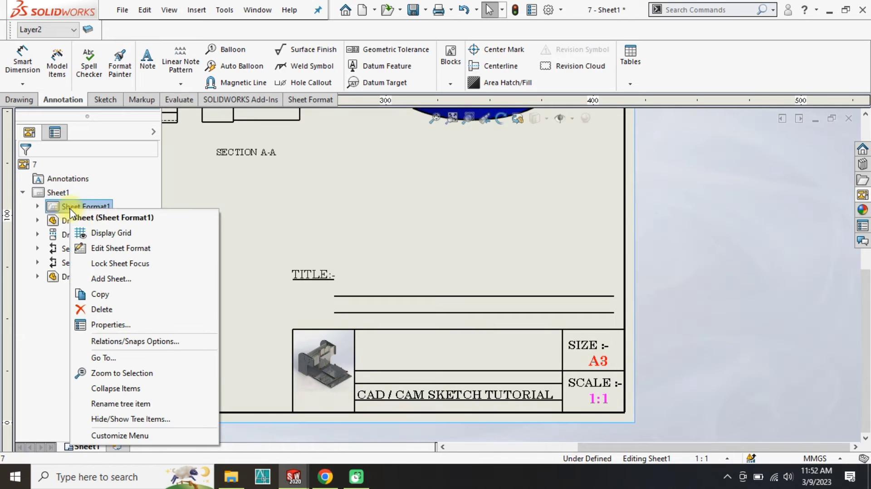
pyautogui.click(104, 249)
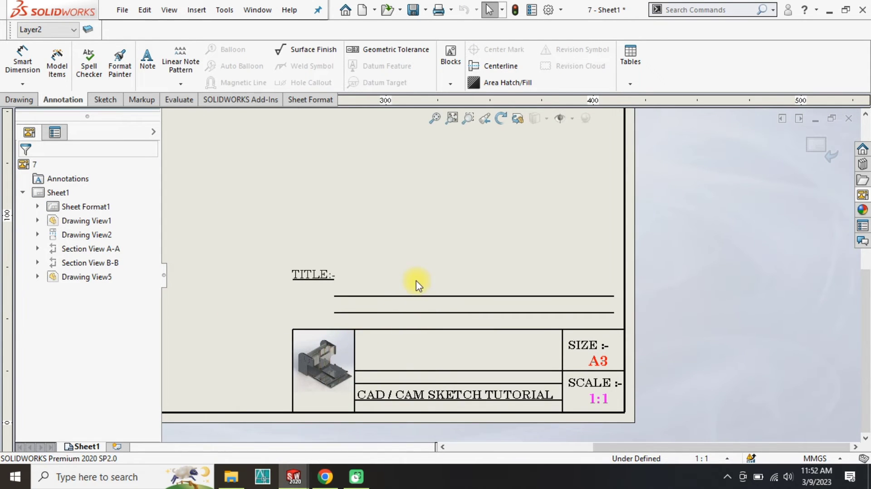
# Step: Move the "TITLE:-" note and its underline upward to make room above the title lines
pyautogui.scroll(-2, 416, 281)
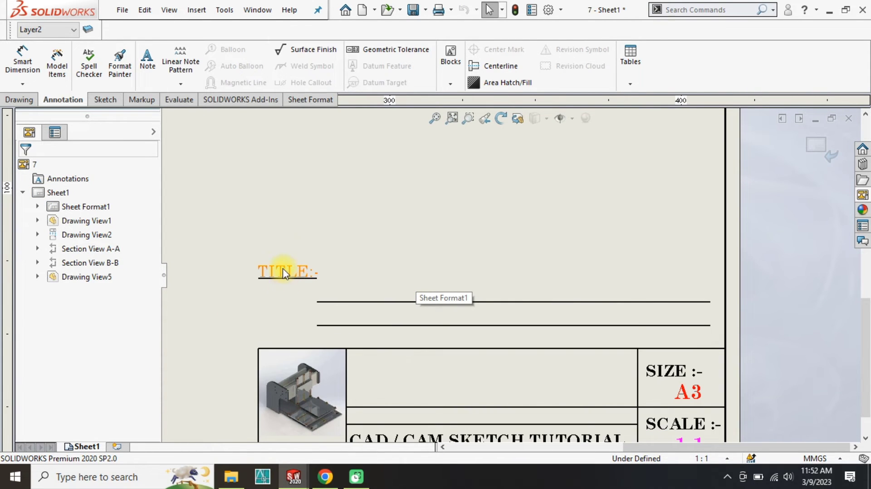
pyautogui.click(285, 271)
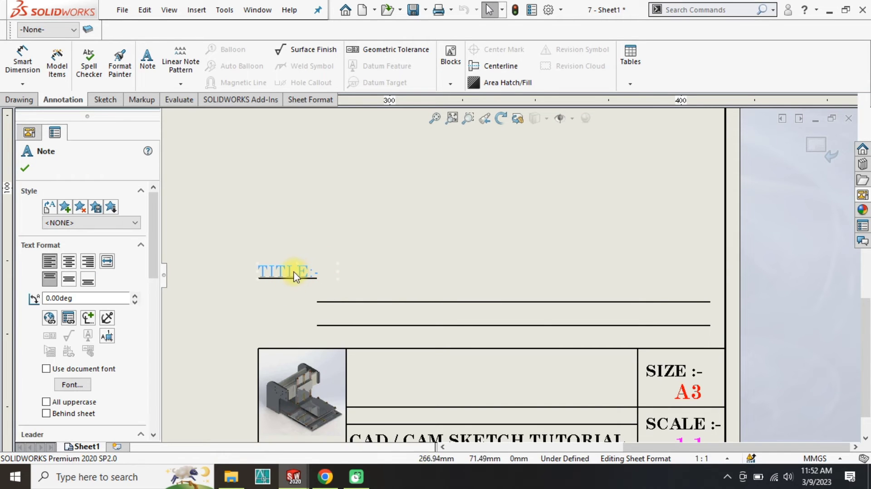
pyautogui.moveTo(293, 271); pyautogui.dragTo(297, 217)
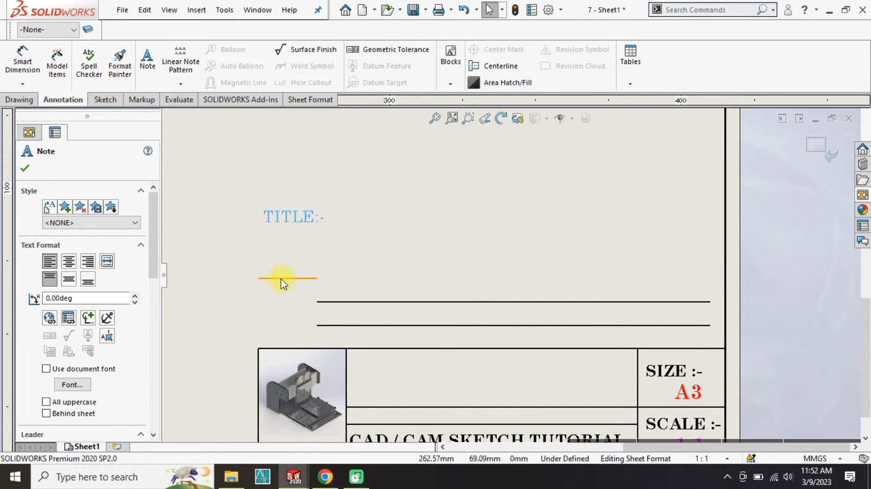
pyautogui.moveTo(281, 279); pyautogui.dragTo(286, 231)
pyautogui.click(324, 155)
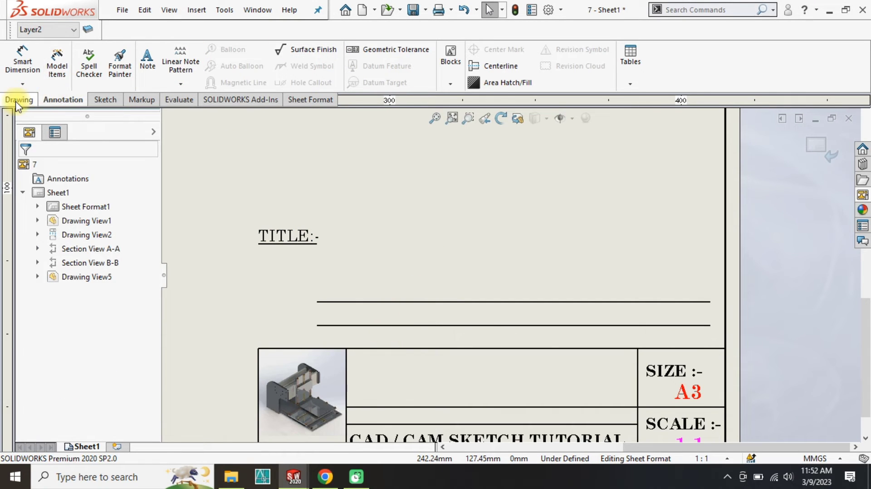
# Step: Offset the upper title line 8 mm upward to add a third title line
pyautogui.click(105, 99)
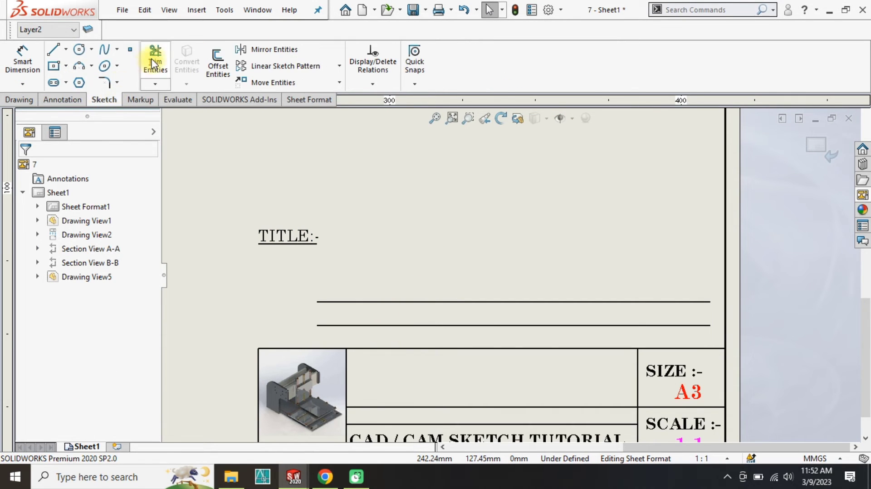
pyautogui.click(217, 64)
pyautogui.click(397, 301)
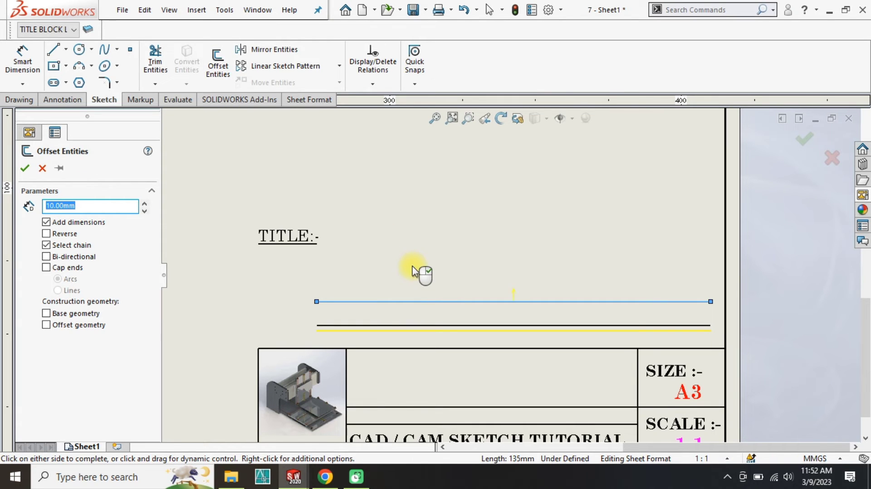
pyautogui.write('8')
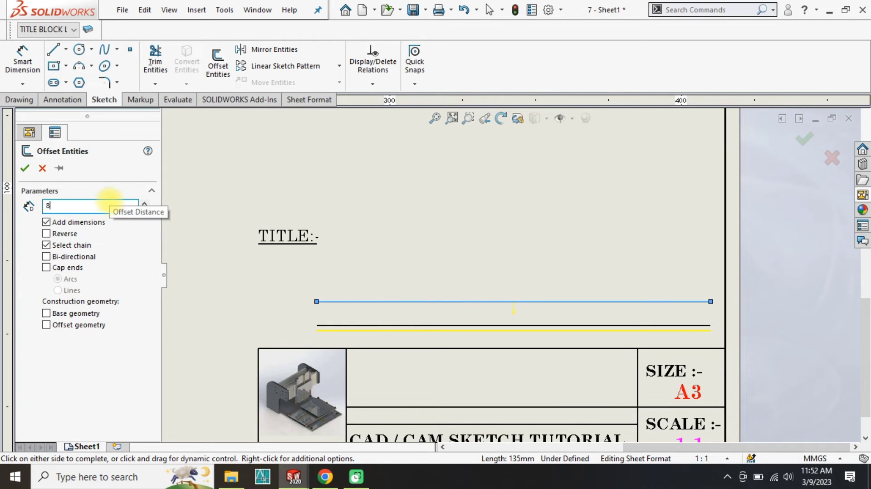
pyautogui.click(455, 253)
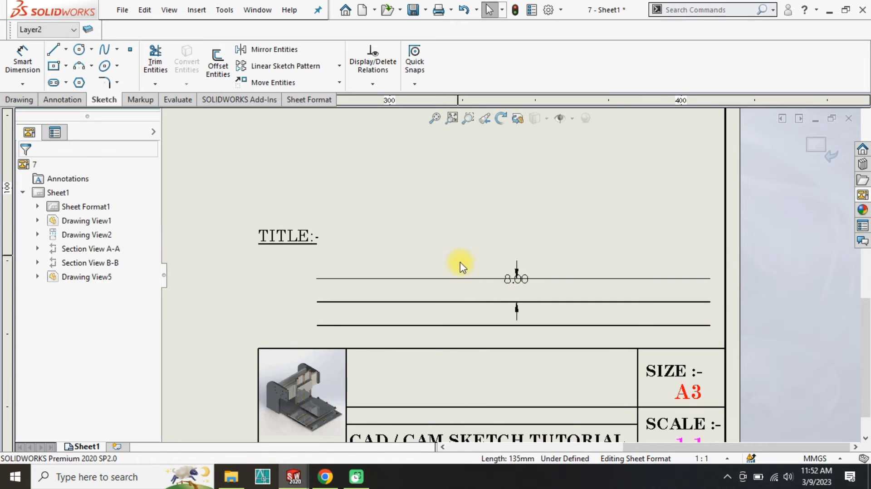
# Step: Delete the offset dimension and assign the new title line to the TITLE BLOCK LINE layer
pyautogui.scroll(-2, 455, 266)
pyautogui.scroll(-1, 472, 267)
pyautogui.click(549, 267)
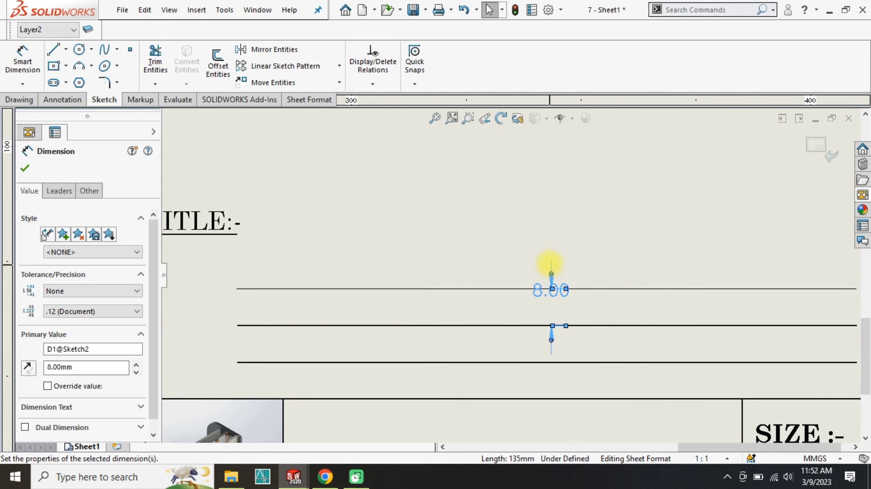
pyautogui.press('Delete')
pyautogui.click(447, 288)
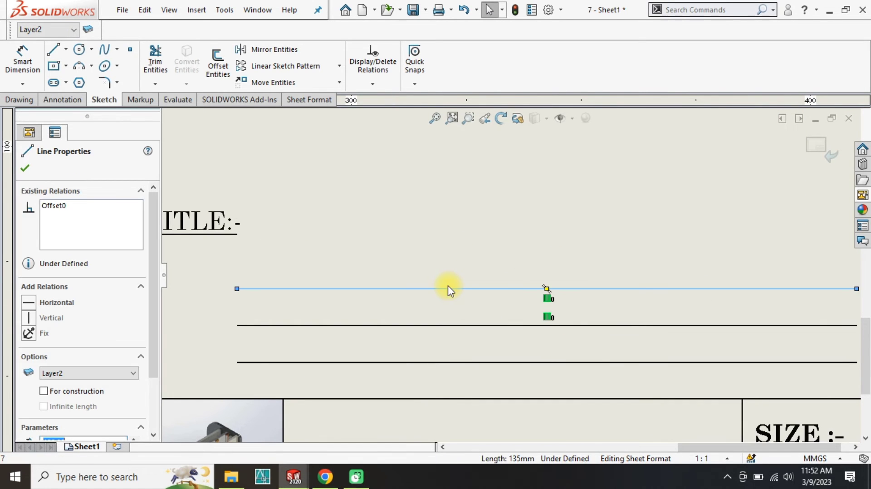
pyautogui.click(52, 373)
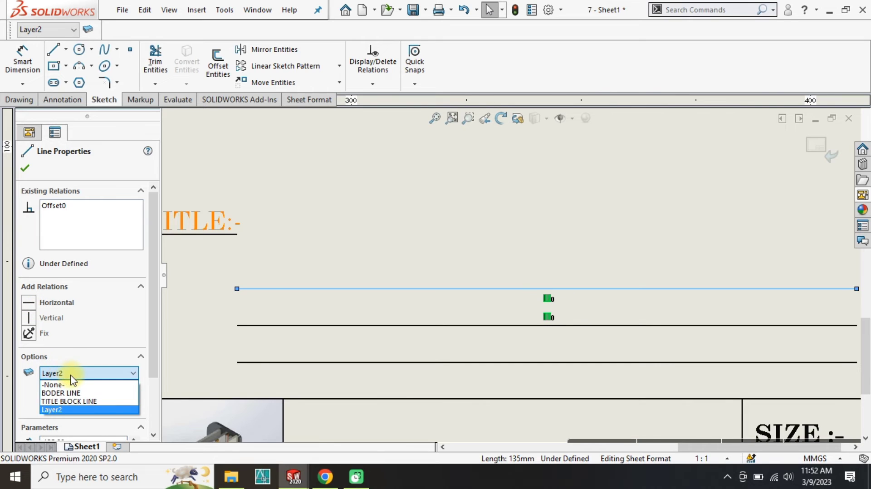
pyautogui.click(69, 400)
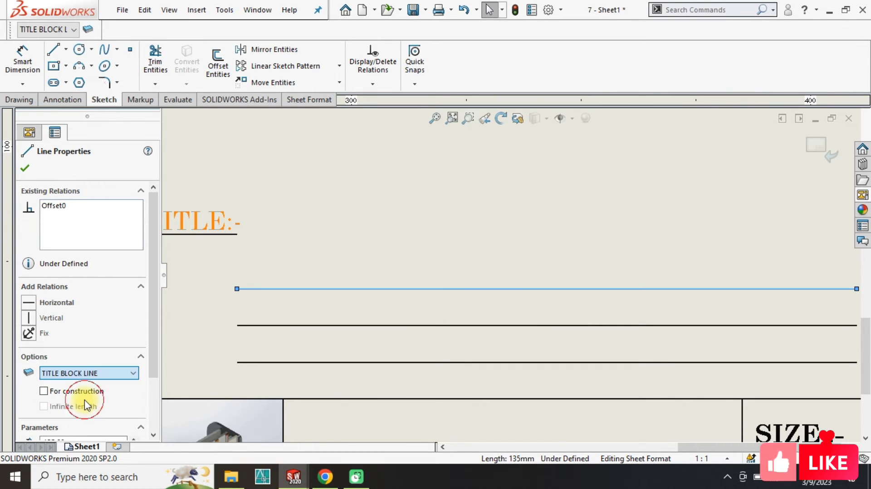
pyautogui.press('Escape')
pyautogui.scroll(2, 516, 277)
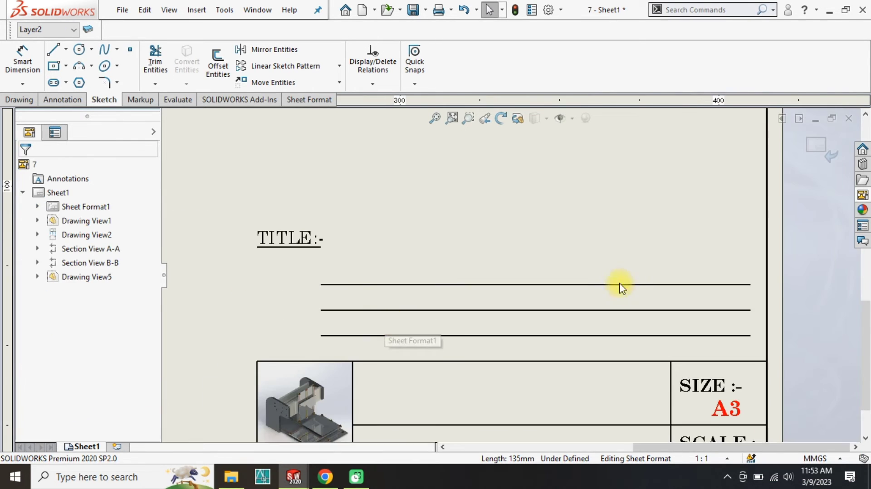
# Step: Move the "TITLE:-" underline and note down closer to the three title lines, keeping the text just above its underline
pyautogui.scroll(-1, 594, 265)
pyautogui.moveTo(215, 258)
pyautogui.mouseDown()
pyautogui.moveTo(217, 237)
pyautogui.moveTo(223, 271)
pyautogui.mouseUp()
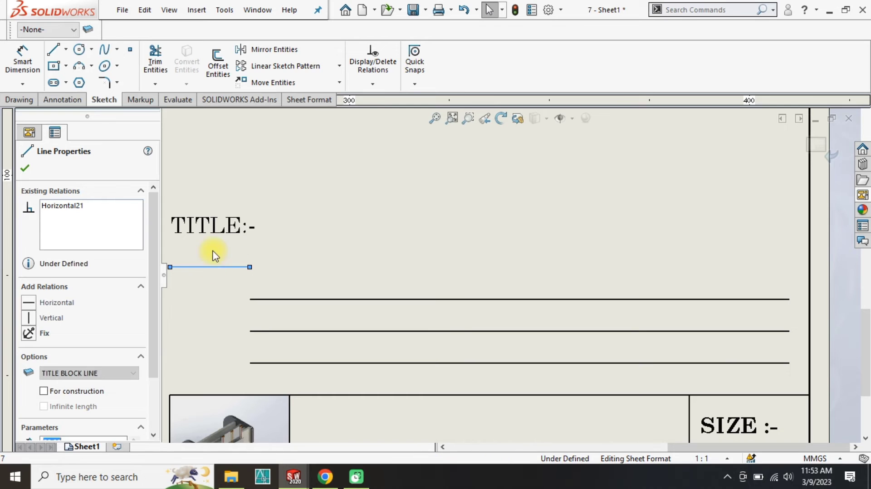
pyautogui.moveTo(219, 229); pyautogui.dragTo(216, 254)
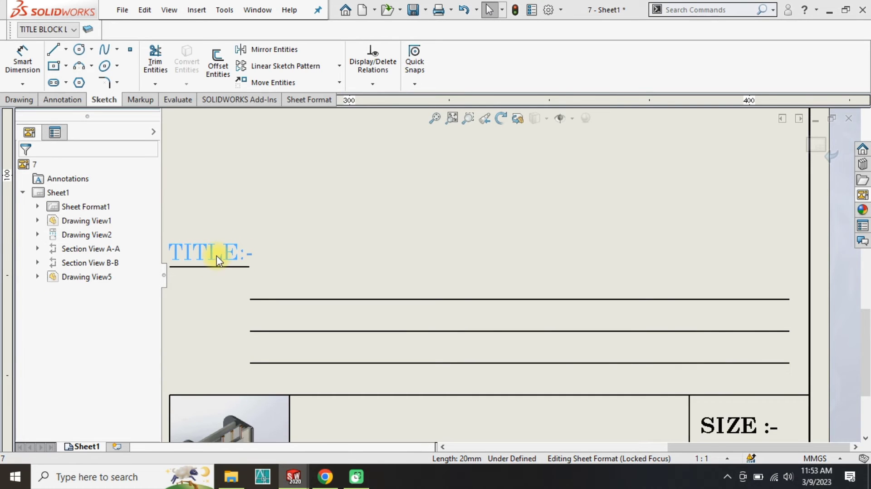
pyautogui.click(342, 283)
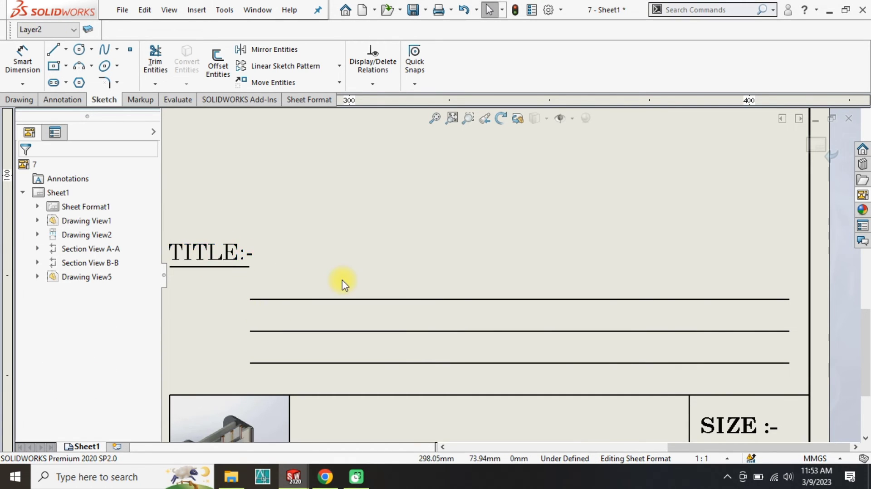
# Step: Exit sheet format editing and return to editing Sheet1
pyautogui.scroll(3, 369, 306)
pyautogui.scroll(-1, 585, 306)
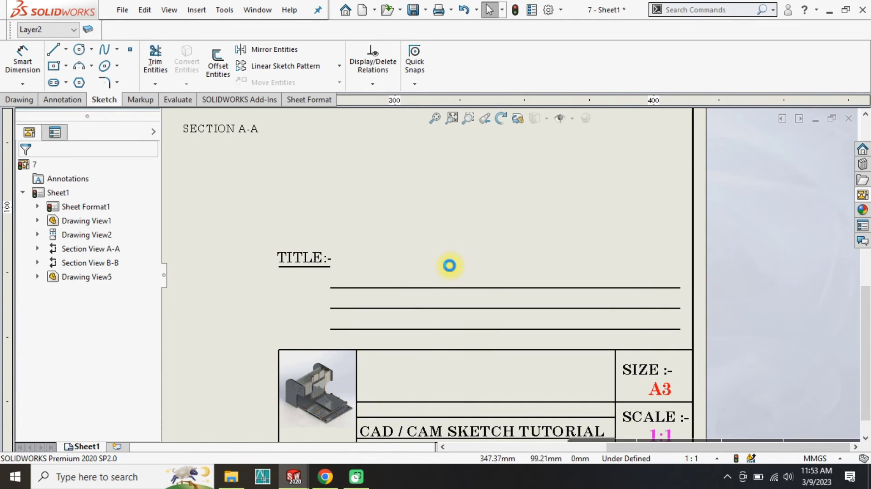
pyautogui.scroll(2, 448, 267)
pyautogui.scroll(2, 489, 268)
pyautogui.scroll(-3, 540, 254)
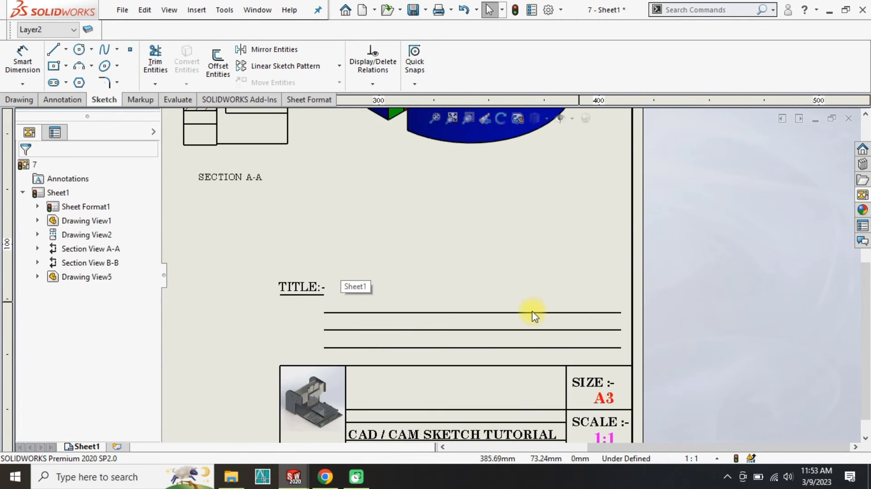
pyautogui.scroll(-2, 436, 294)
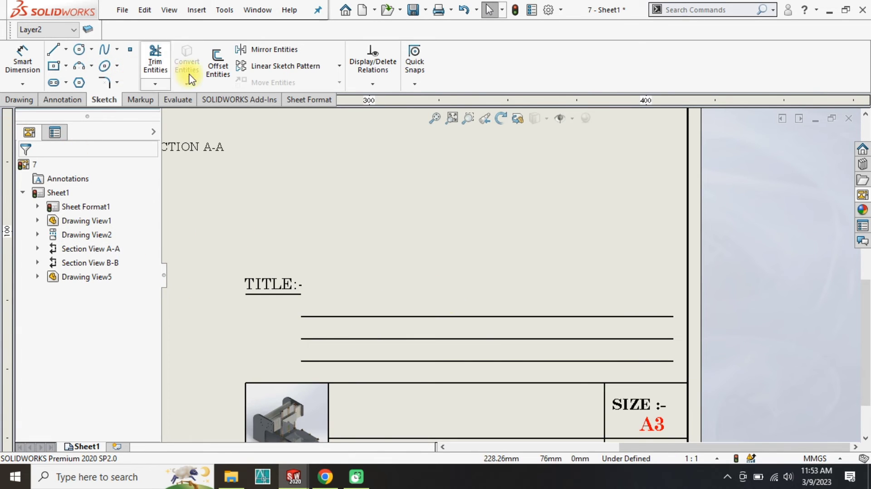
# Step: Add a note along the first title line, widened to the line's length, reading "Deaw the side view and the plan view"
pyautogui.click(54, 102)
pyautogui.click(147, 58)
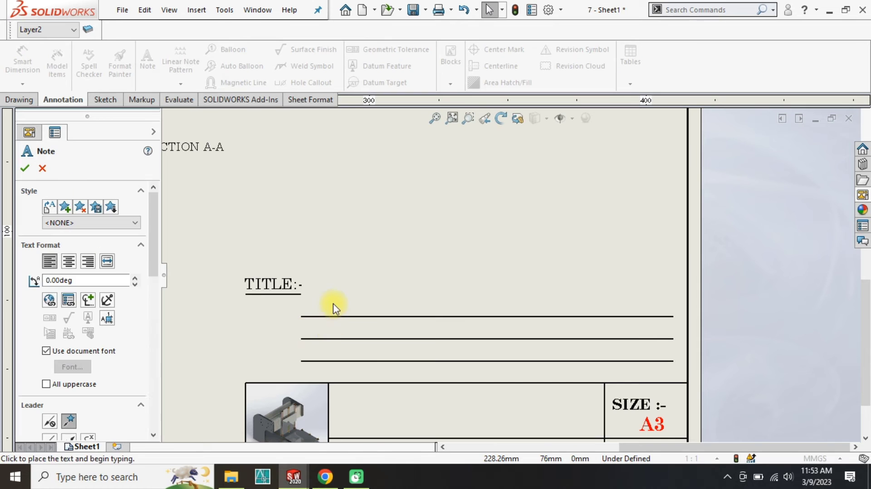
pyautogui.click(319, 307)
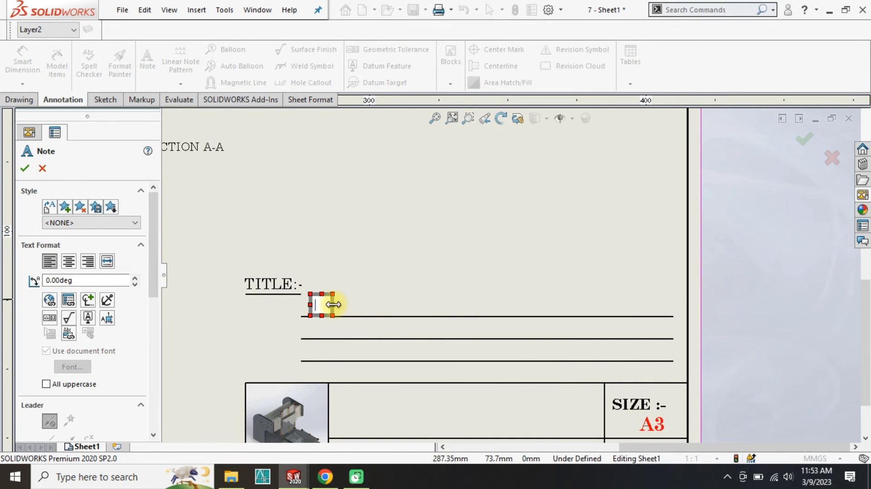
pyautogui.moveTo(339, 305); pyautogui.dragTo(675, 317)
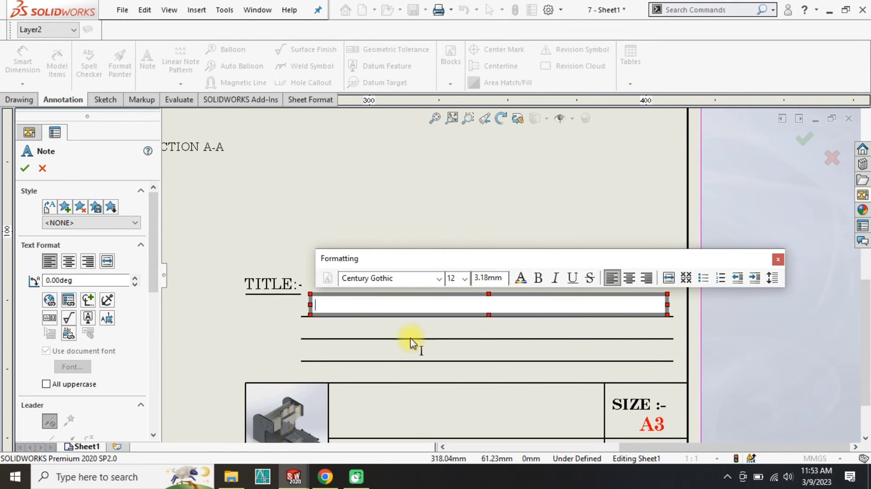
pyautogui.moveTo(491, 293); pyautogui.dragTo(490, 284)
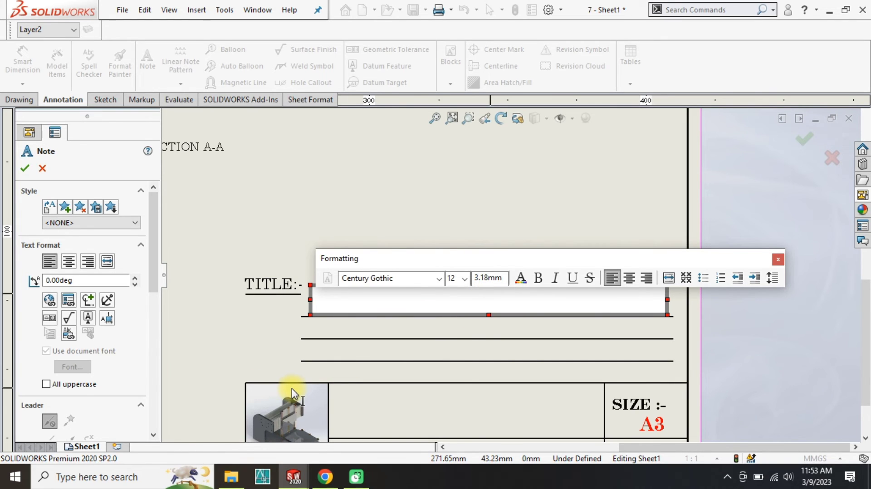
pyautogui.write('Deaw the side view and the plan view')
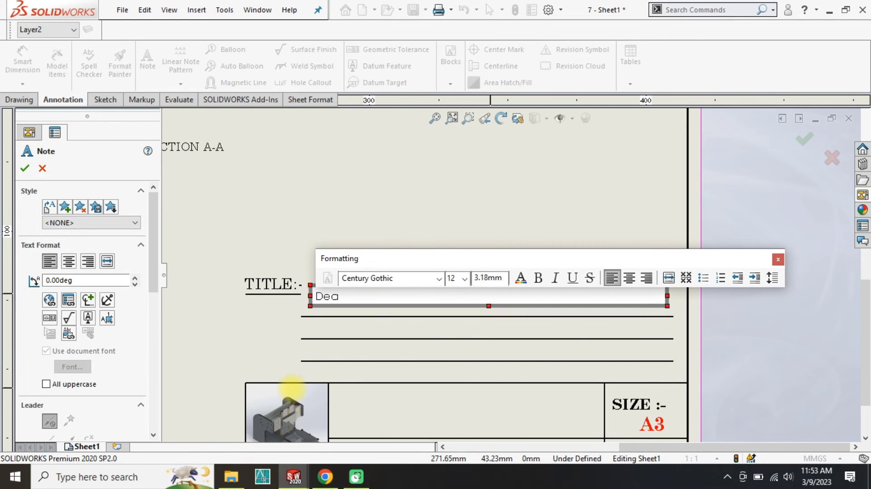
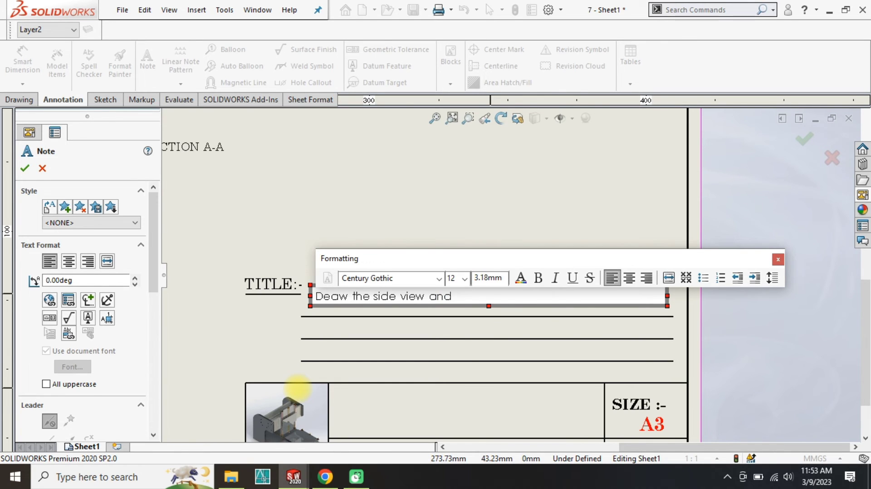
pyautogui.write('the plan view')
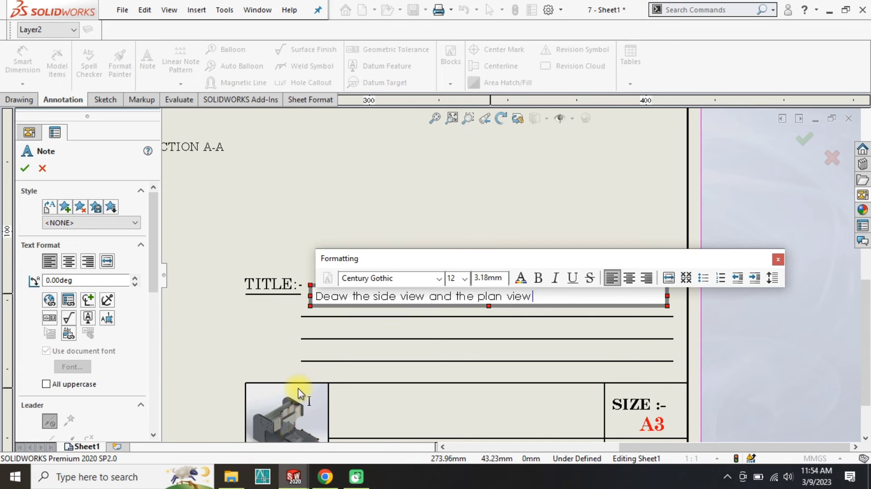
# Step: Format the title note's text in Century Schoolbook at size 18 and finish the note
pyautogui.click(380, 277)
pyautogui.press('Down')
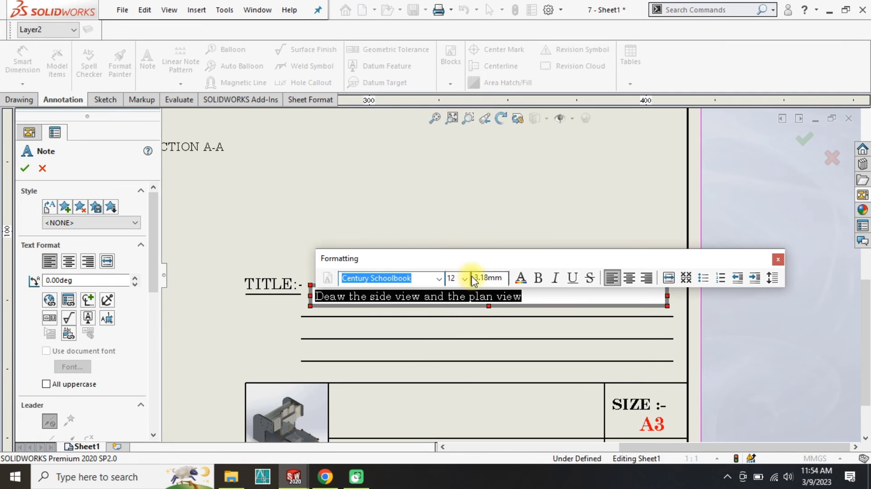
pyautogui.click(464, 278)
pyautogui.click(452, 350)
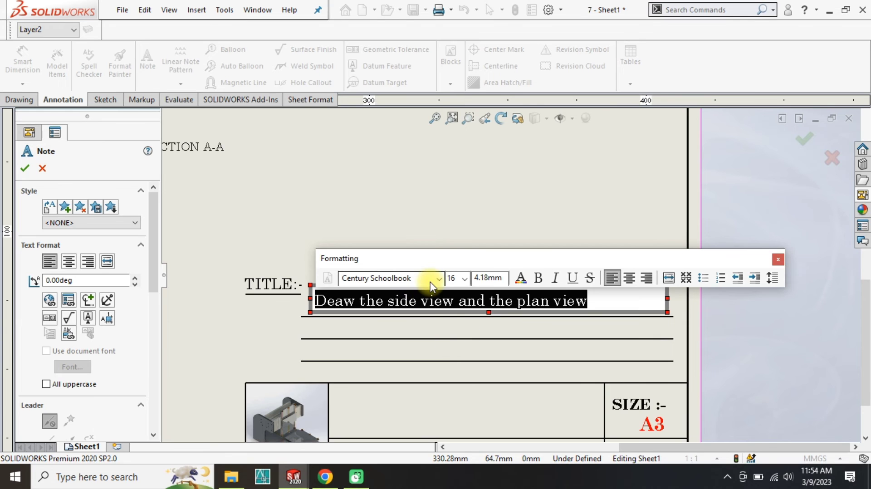
pyautogui.click(464, 278)
pyautogui.click(459, 359)
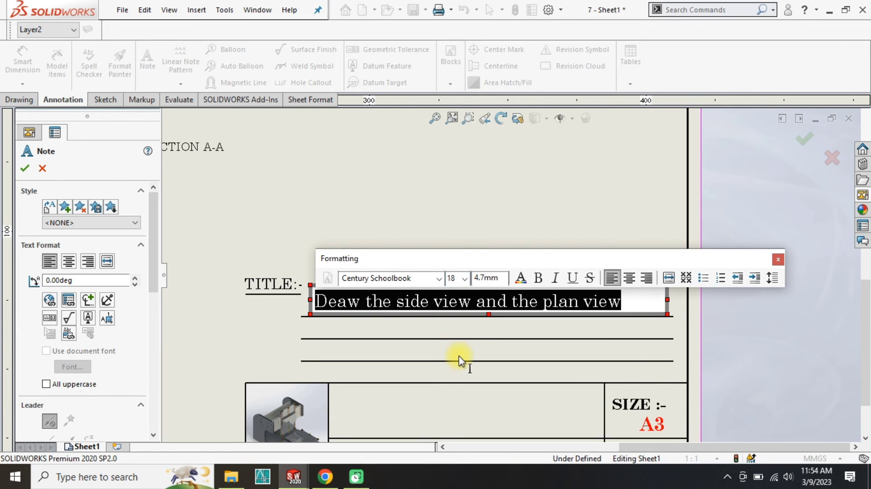
pyautogui.click(278, 216)
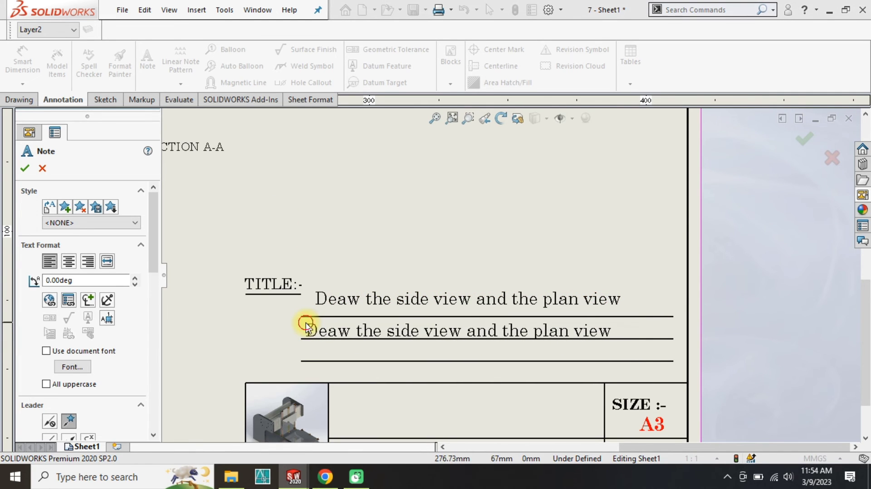
# Step: Place a copy of the title note on the second title line and make it read "in the represention."
pyautogui.click(307, 325)
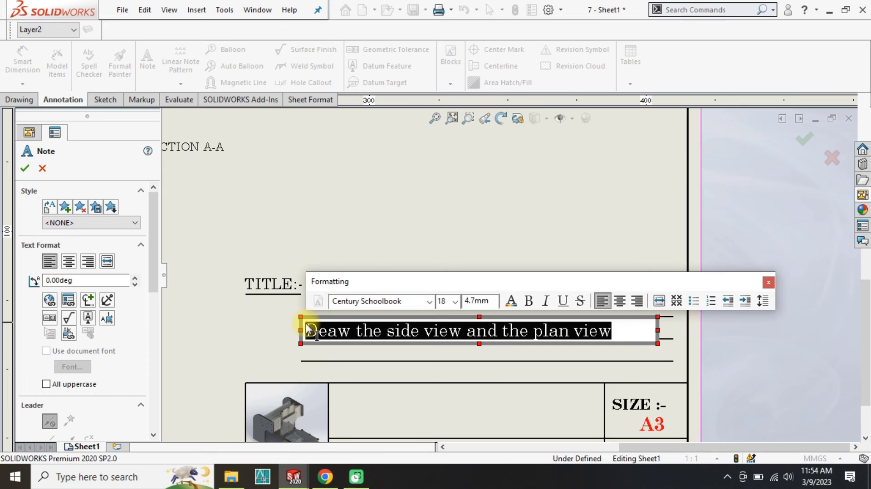
pyautogui.write('in ')
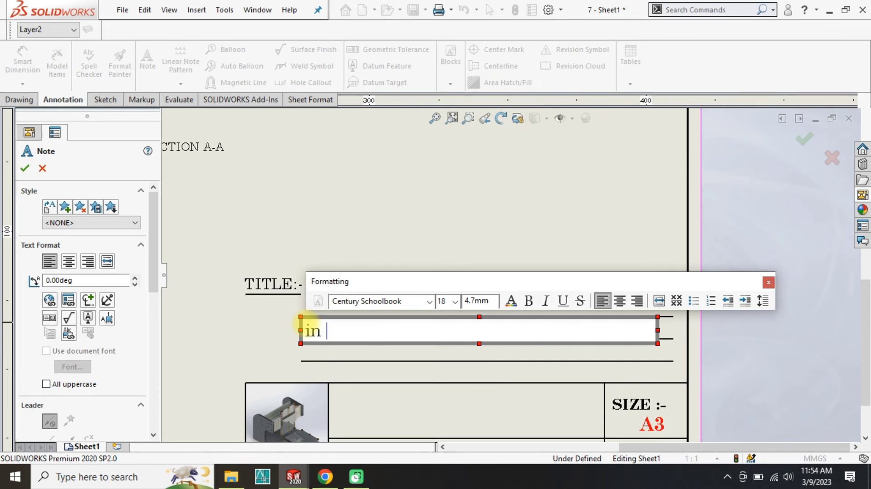
pyautogui.write('the rep')
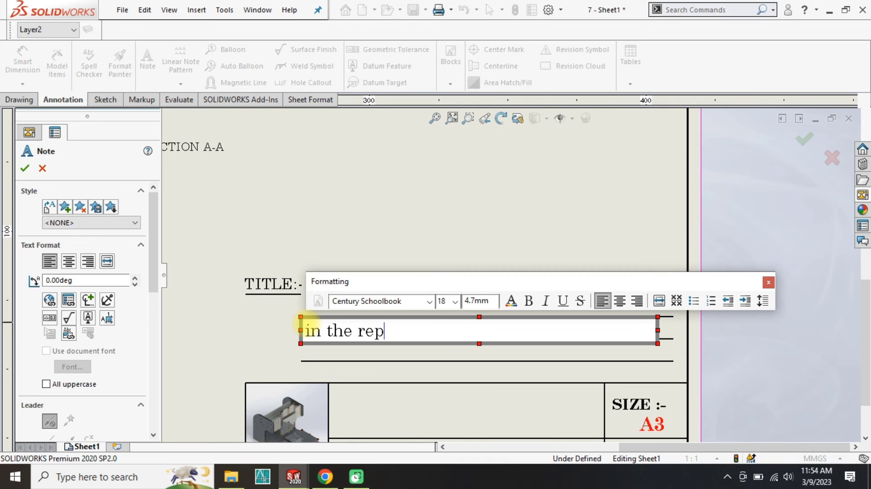
pyautogui.write('resention.')
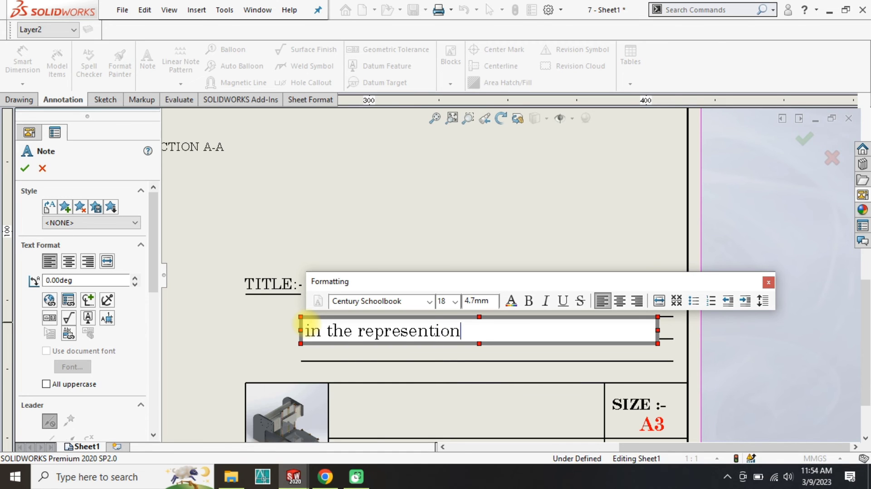
pyautogui.click(393, 229)
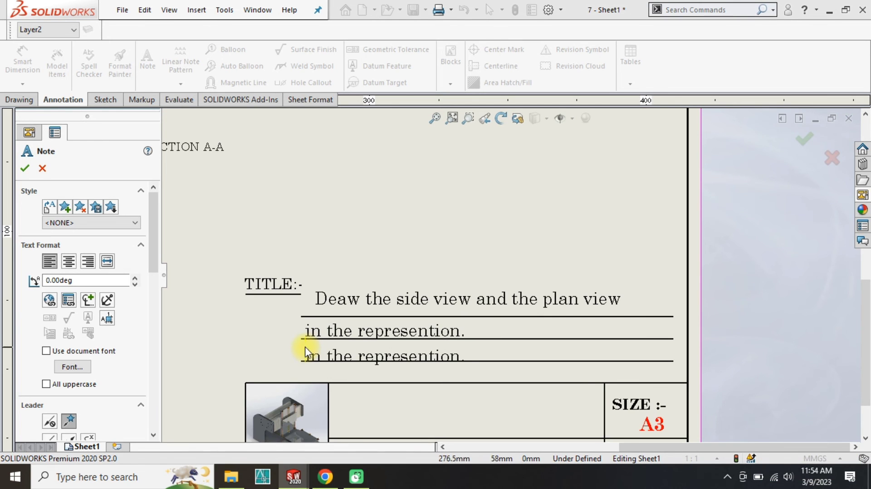
# Step: Place another note on the third title line reading "Dimensions are not required." and finish adding notes
pyautogui.press('Escape')
pyautogui.doubleClick(307, 352)
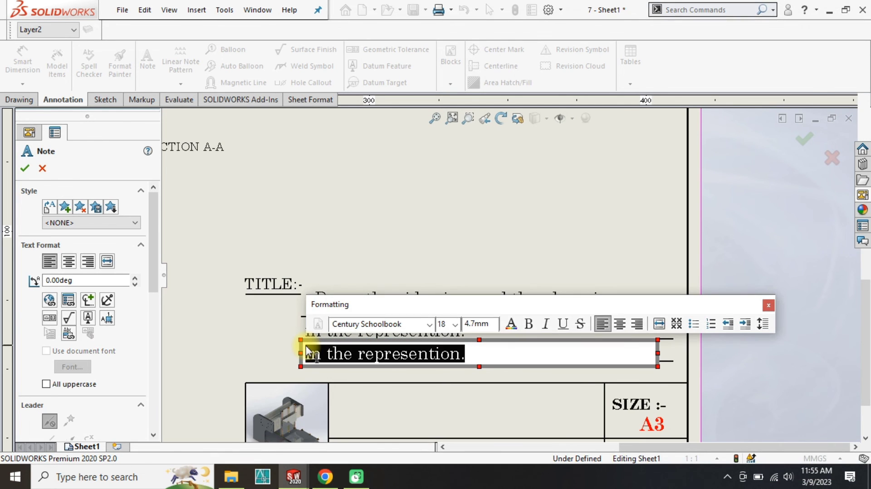
pyautogui.write('Di')
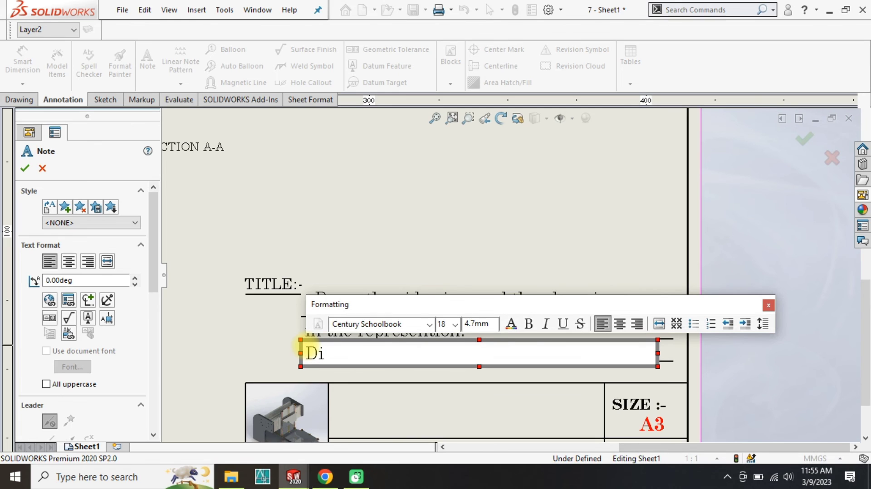
pyautogui.write('mensio')
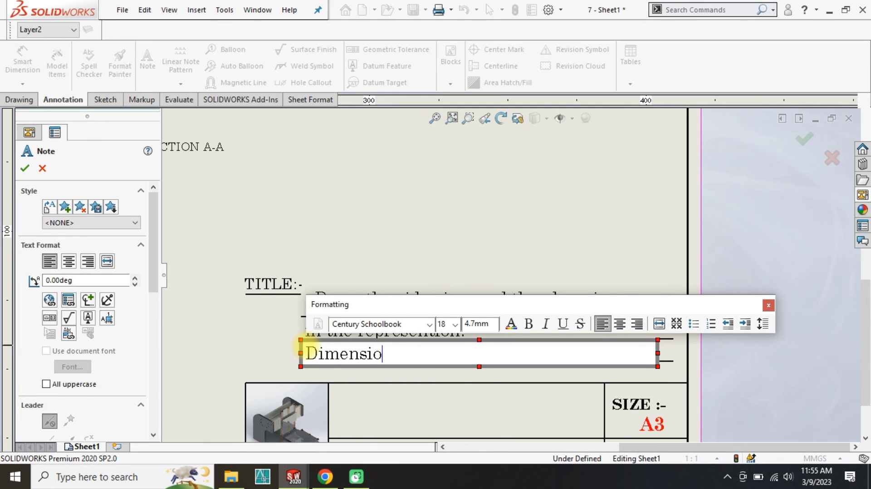
pyautogui.write('ns are not')
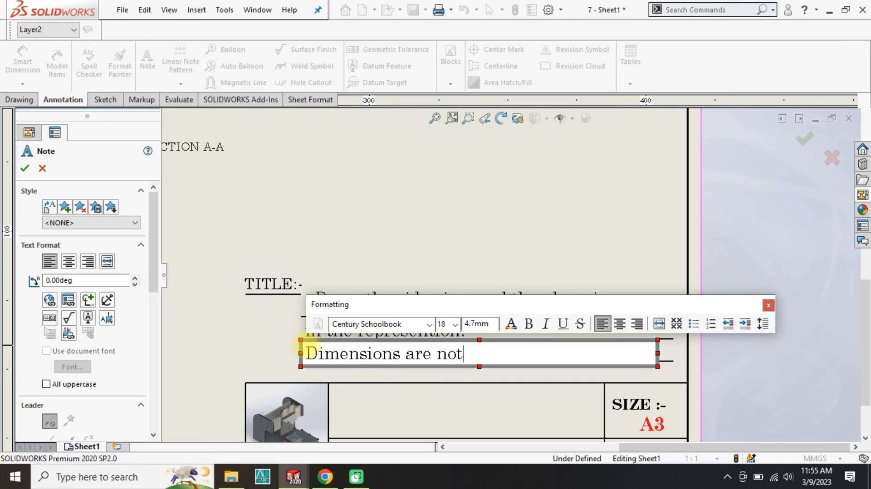
pyautogui.write(' required')
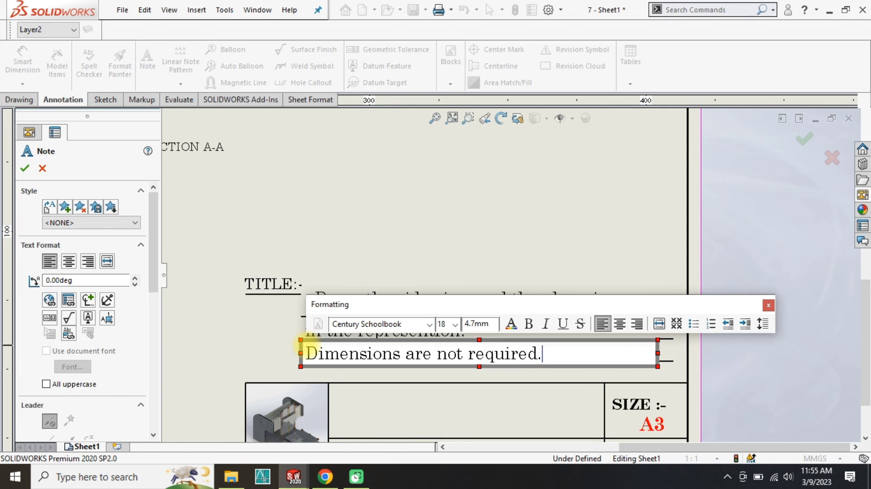
pyautogui.write('.')
pyautogui.click(395, 243)
pyautogui.press('Escape')
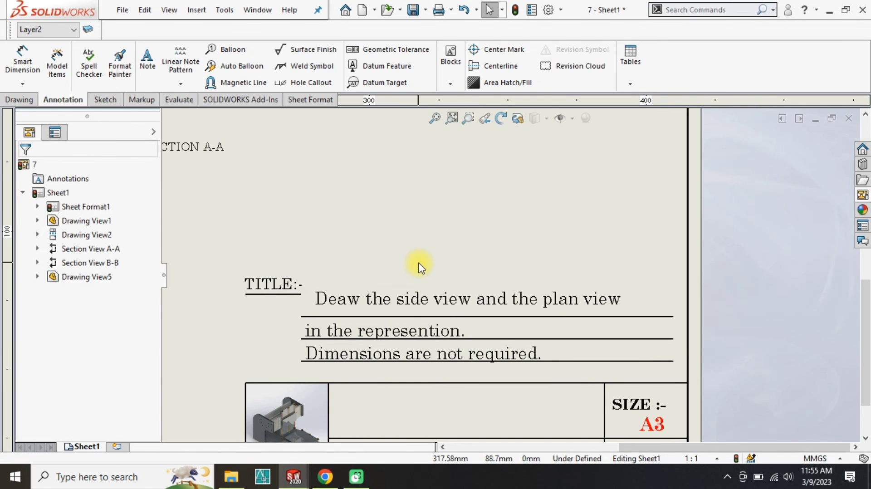
# Step: Move the first title note down onto its line and correct its first word to "Draw"
pyautogui.scroll(-1, 366, 299)
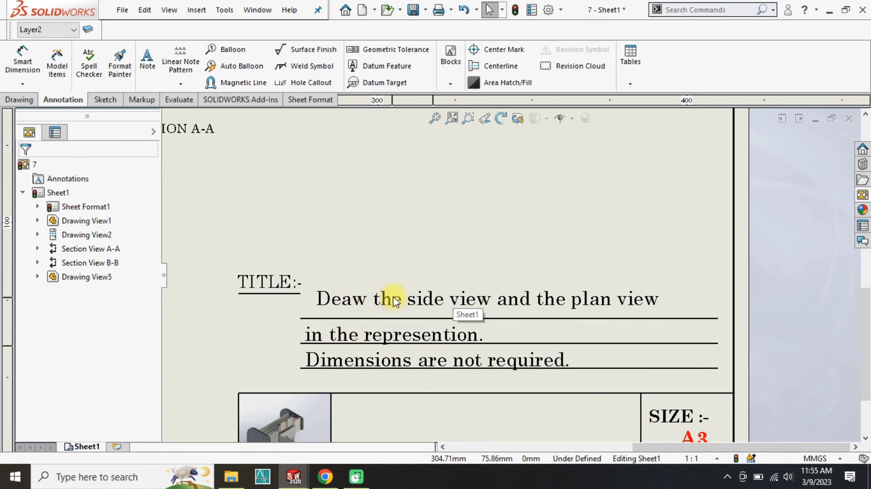
pyautogui.moveTo(395, 302); pyautogui.dragTo(414, 310)
pyautogui.doubleClick(414, 310)
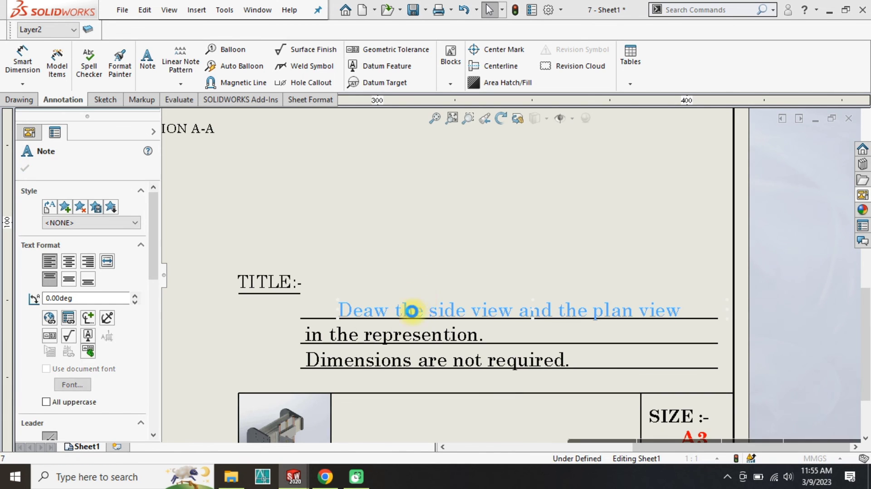
pyautogui.click(375, 312)
pyautogui.press('BackSpace')
pyautogui.write('r')
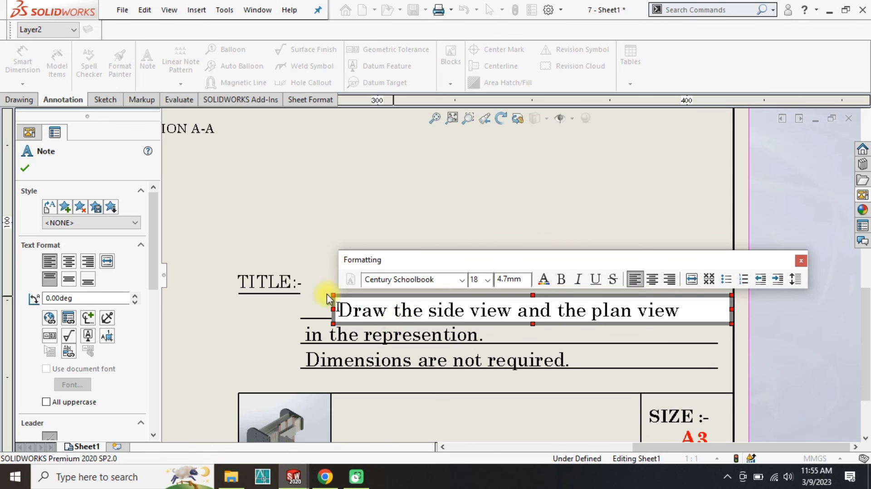
pyautogui.click(295, 245)
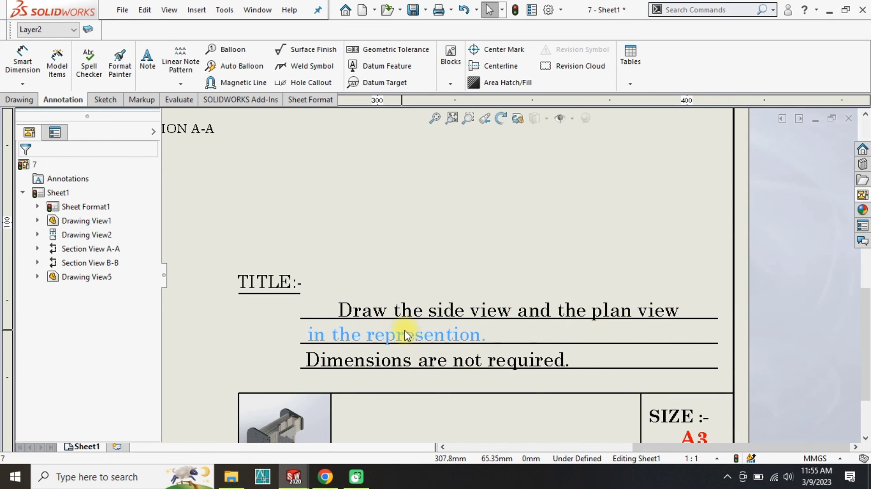